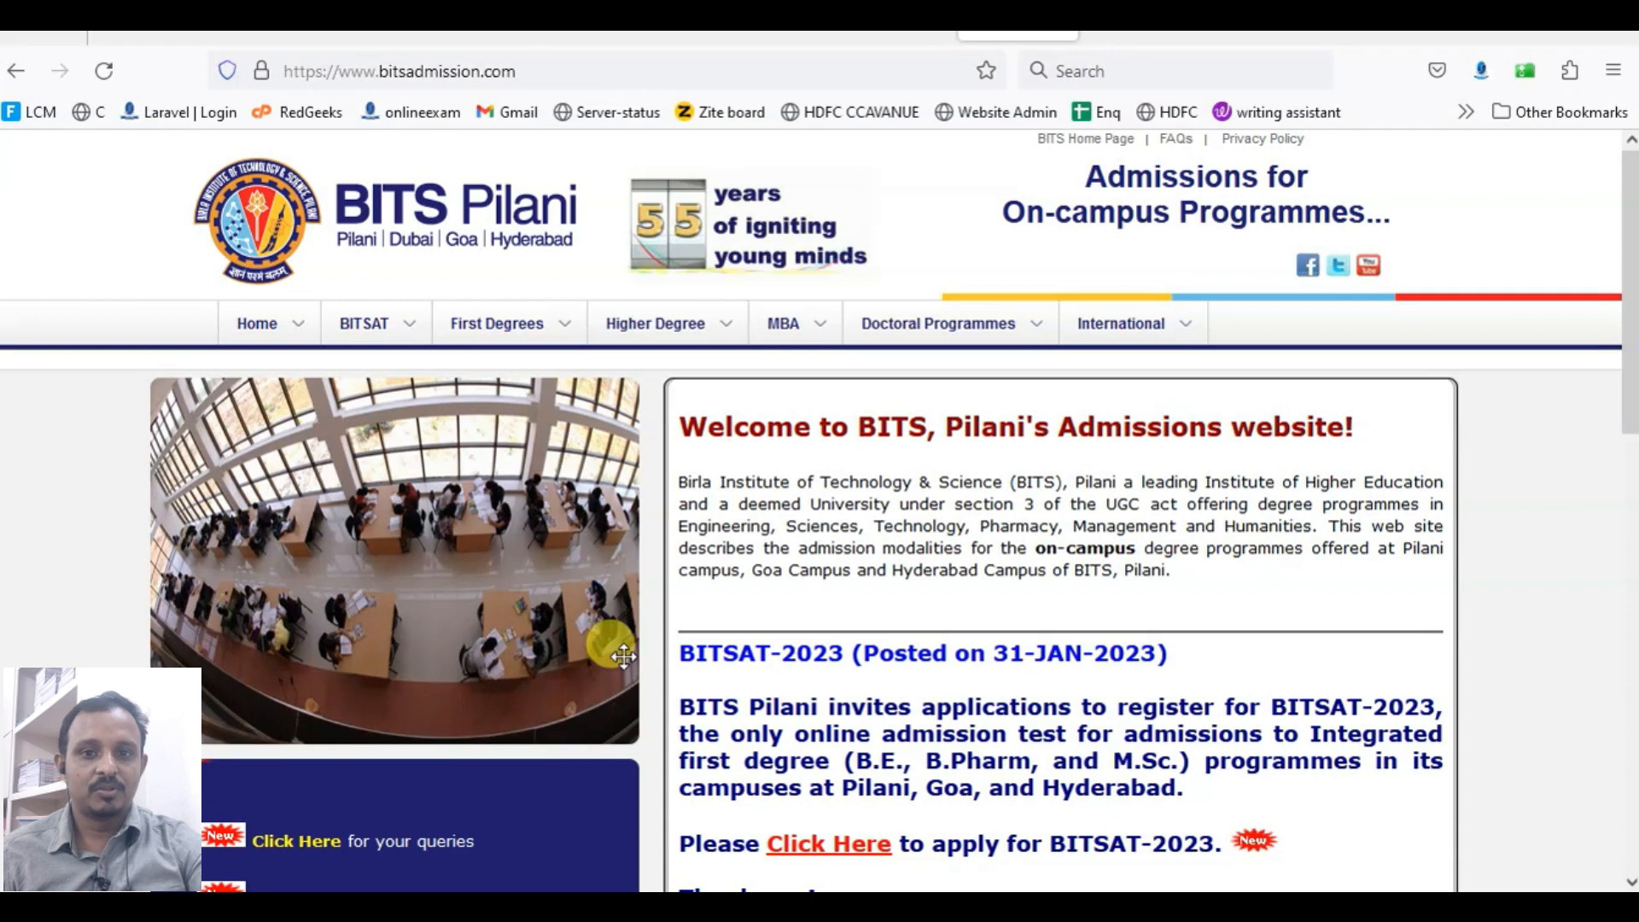
# Locate the BITSAT-2023 notice and its apply link on the BITS Pilani admissions home page
pyautogui.scroll(-1, 257, 449)
pyautogui.scroll(1, 286, 512)
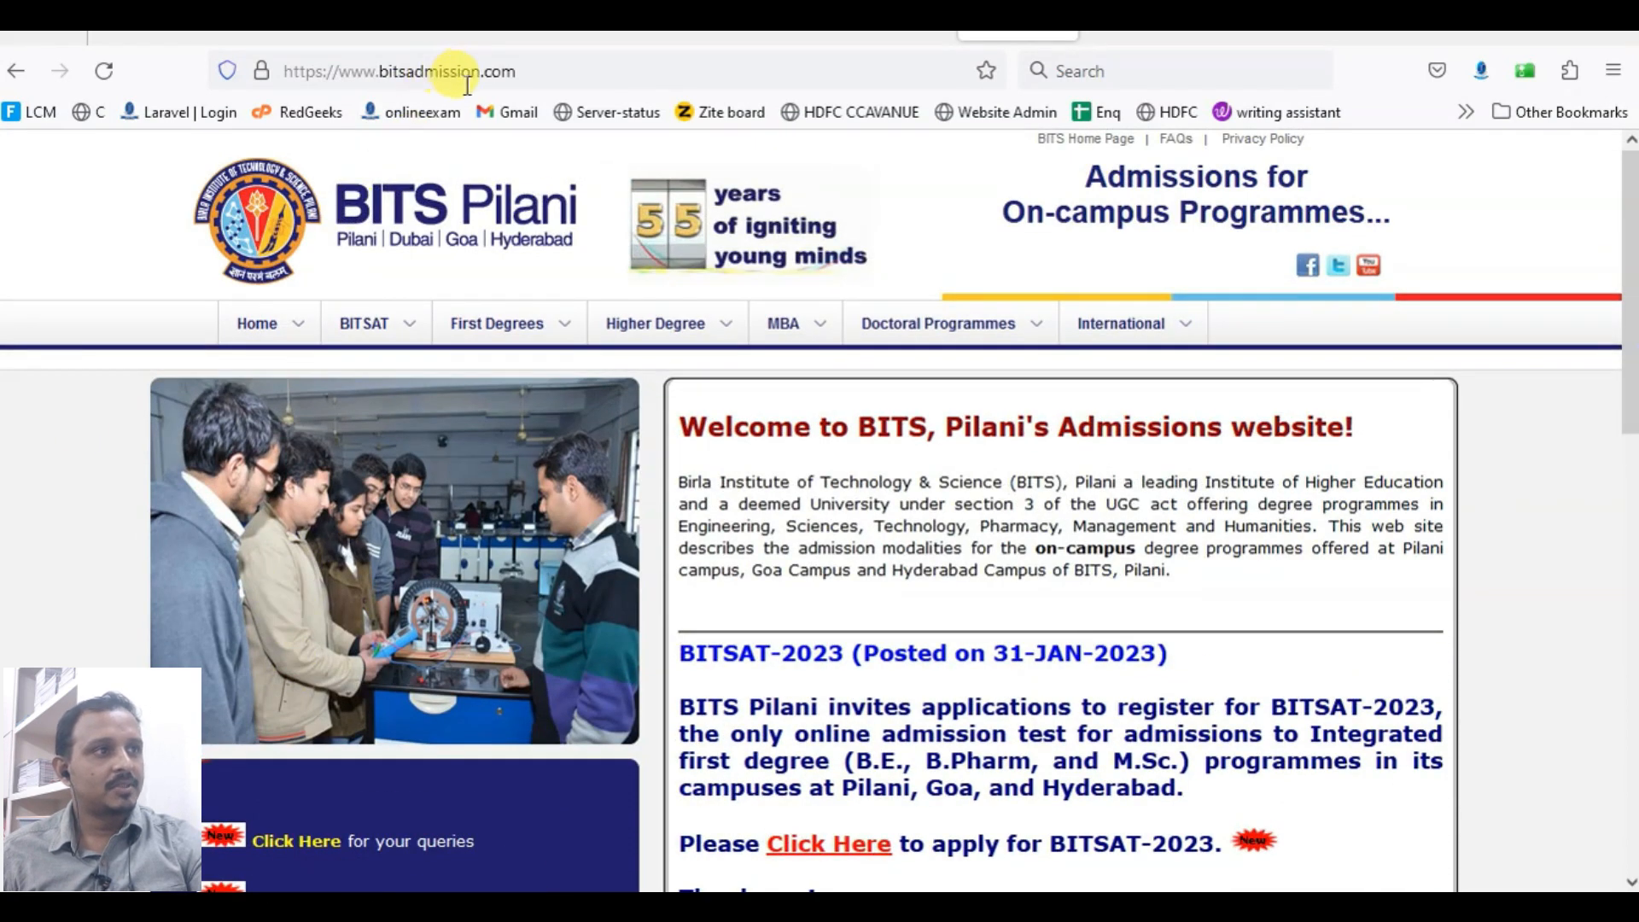
pyautogui.click(547, 71)
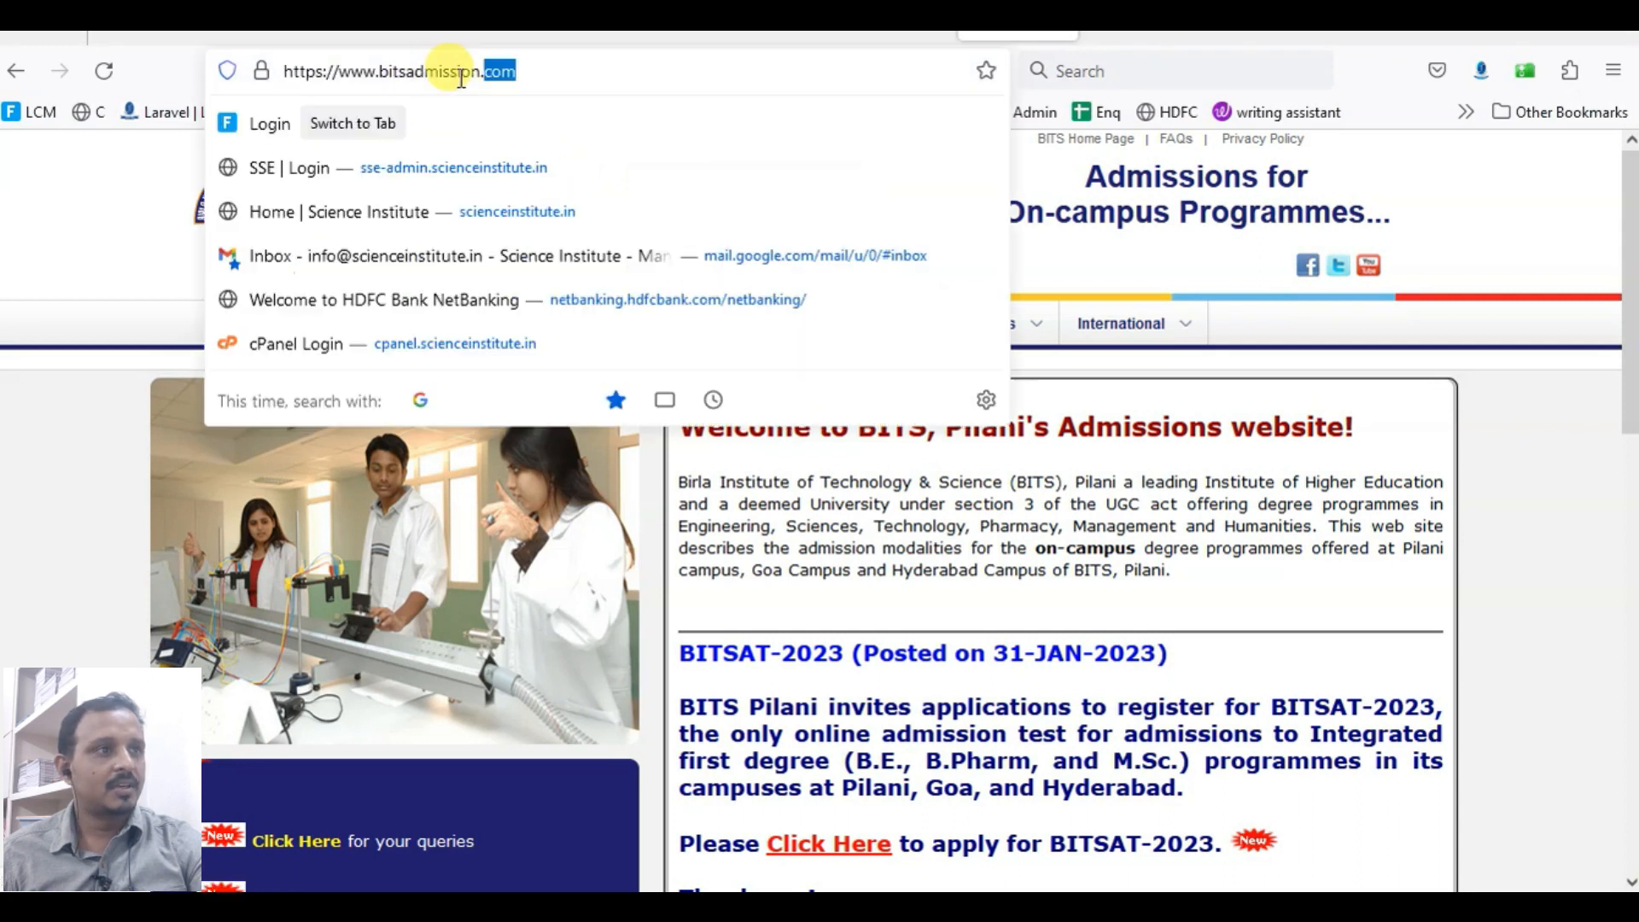
pyautogui.click(175, 143)
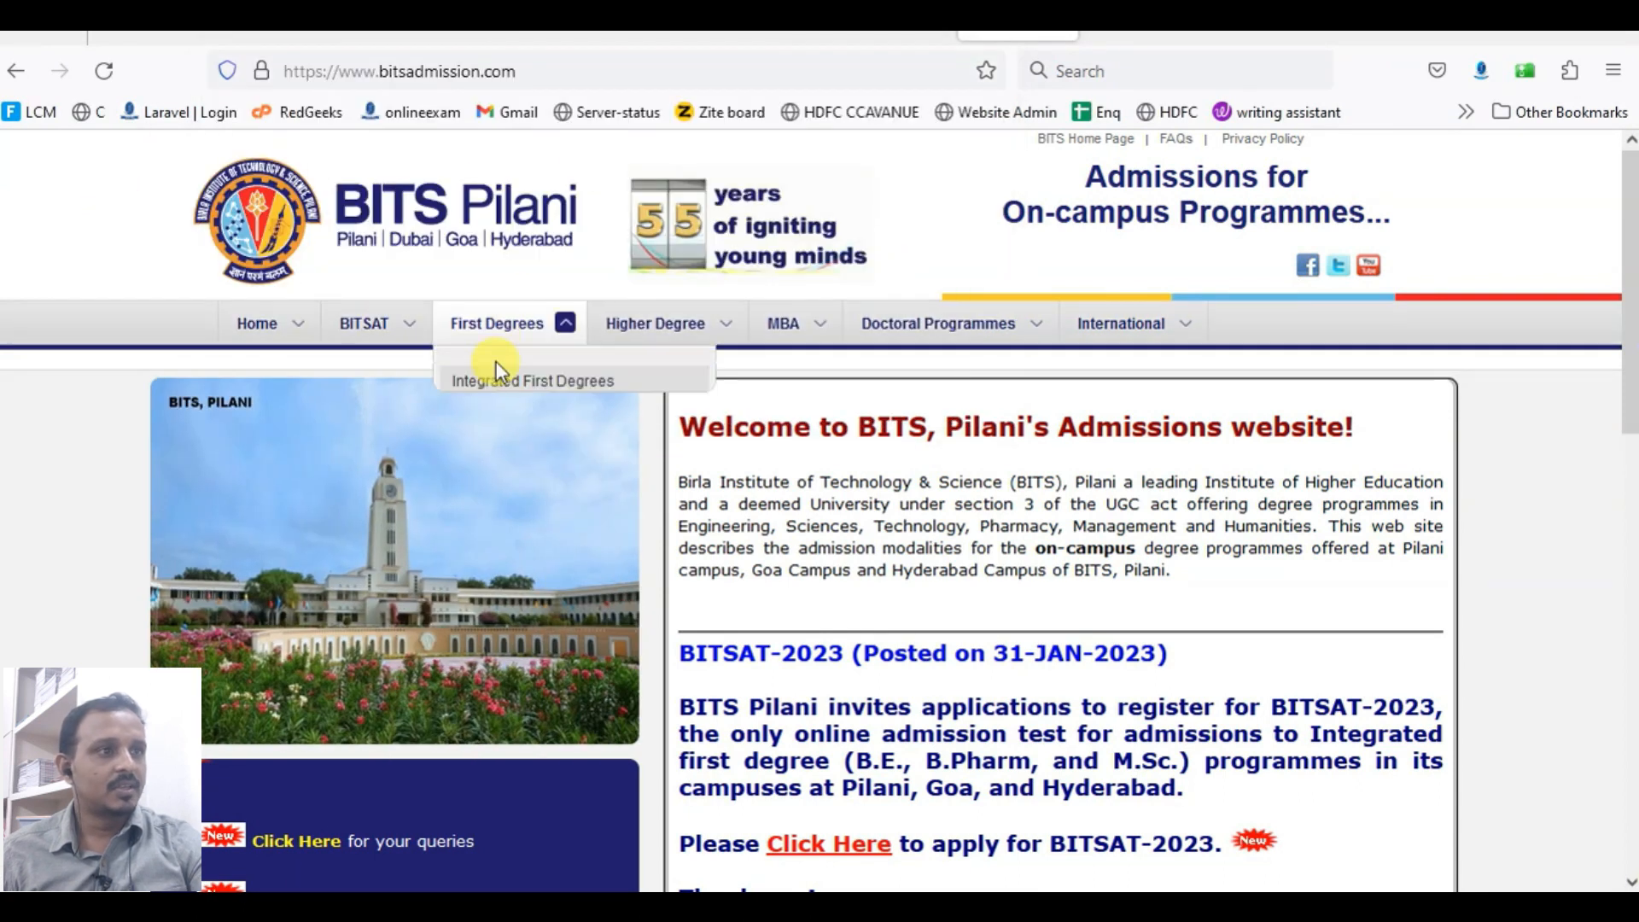
pyautogui.scroll(-3, 1096, 512)
pyautogui.moveTo(1189, 513); pyautogui.dragTo(841, 508)
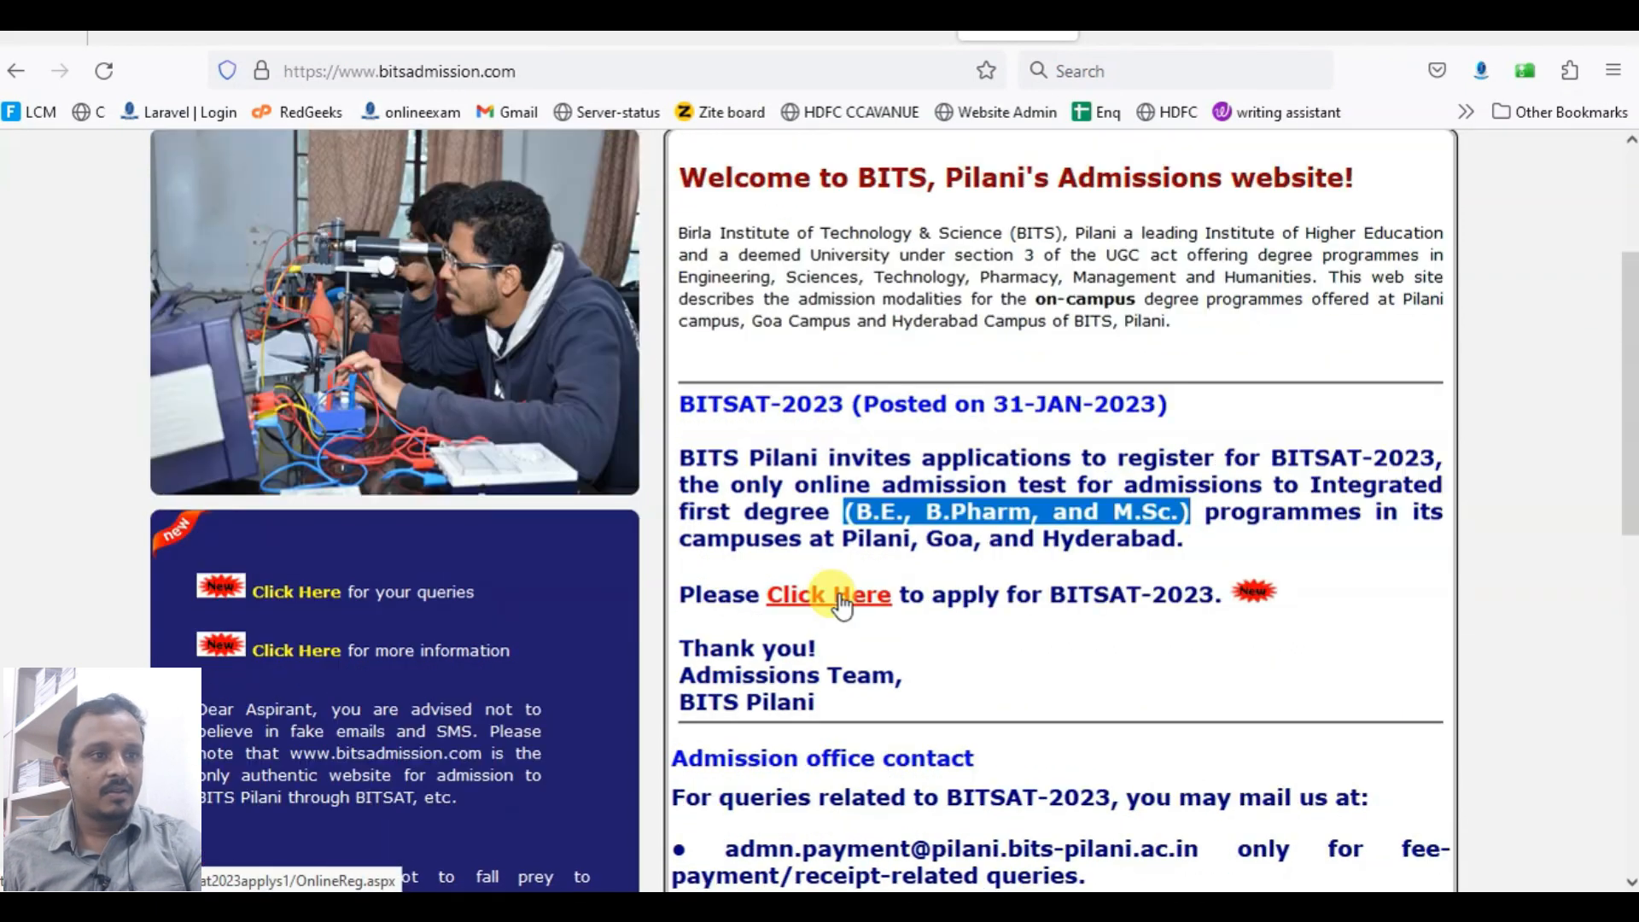
pyautogui.click(842, 598)
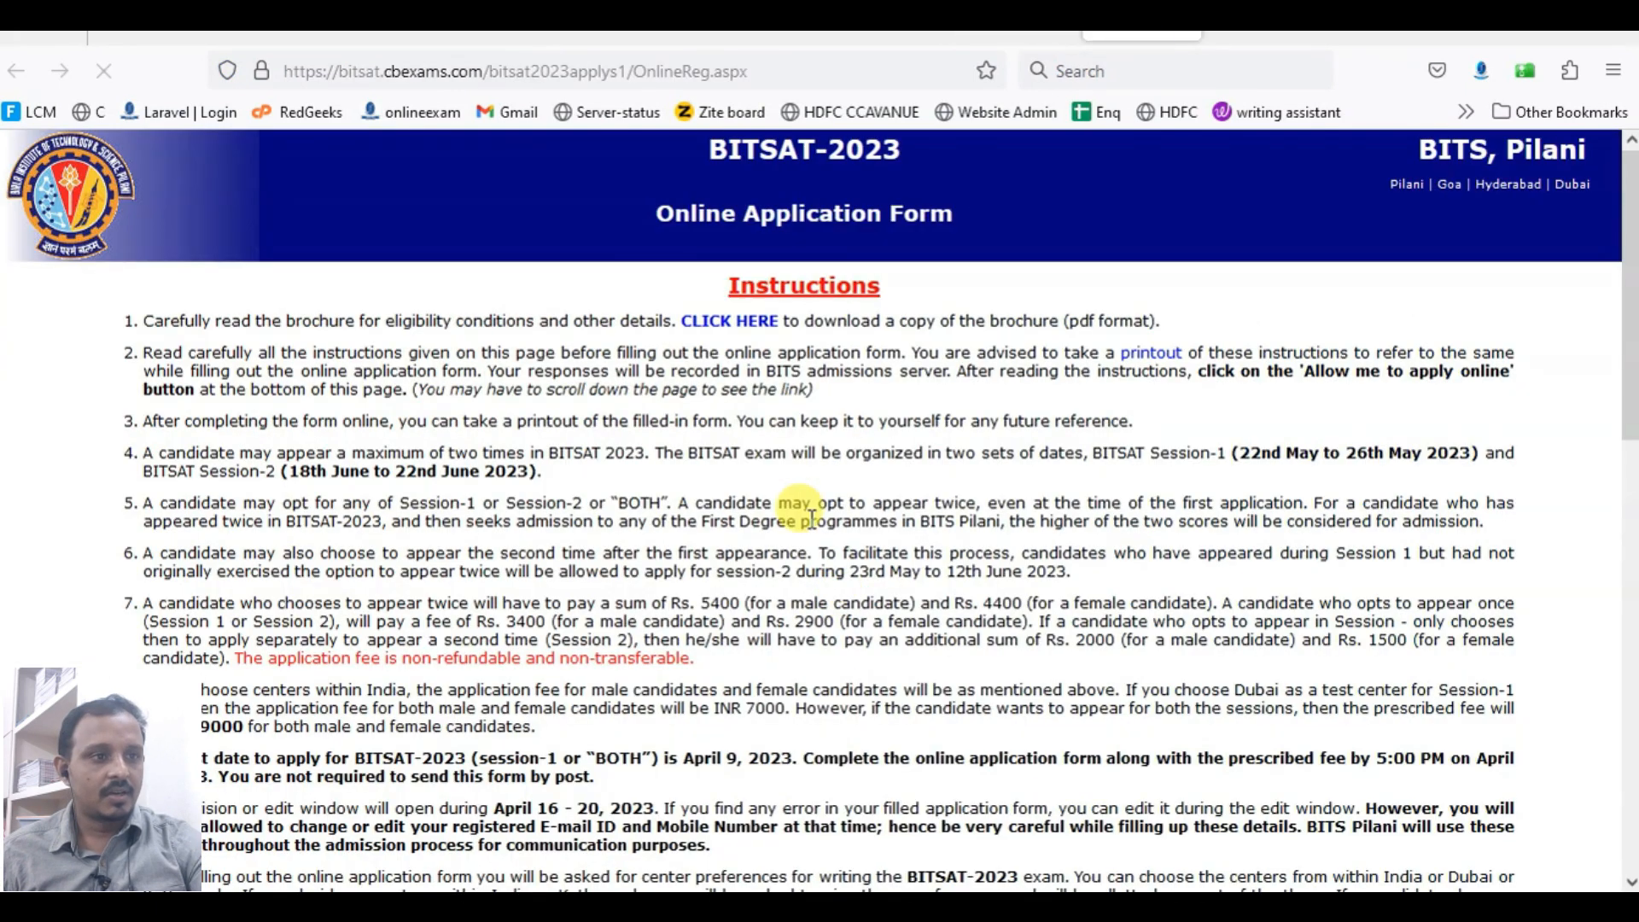
pyautogui.moveTo(679, 321); pyautogui.dragTo(786, 330)
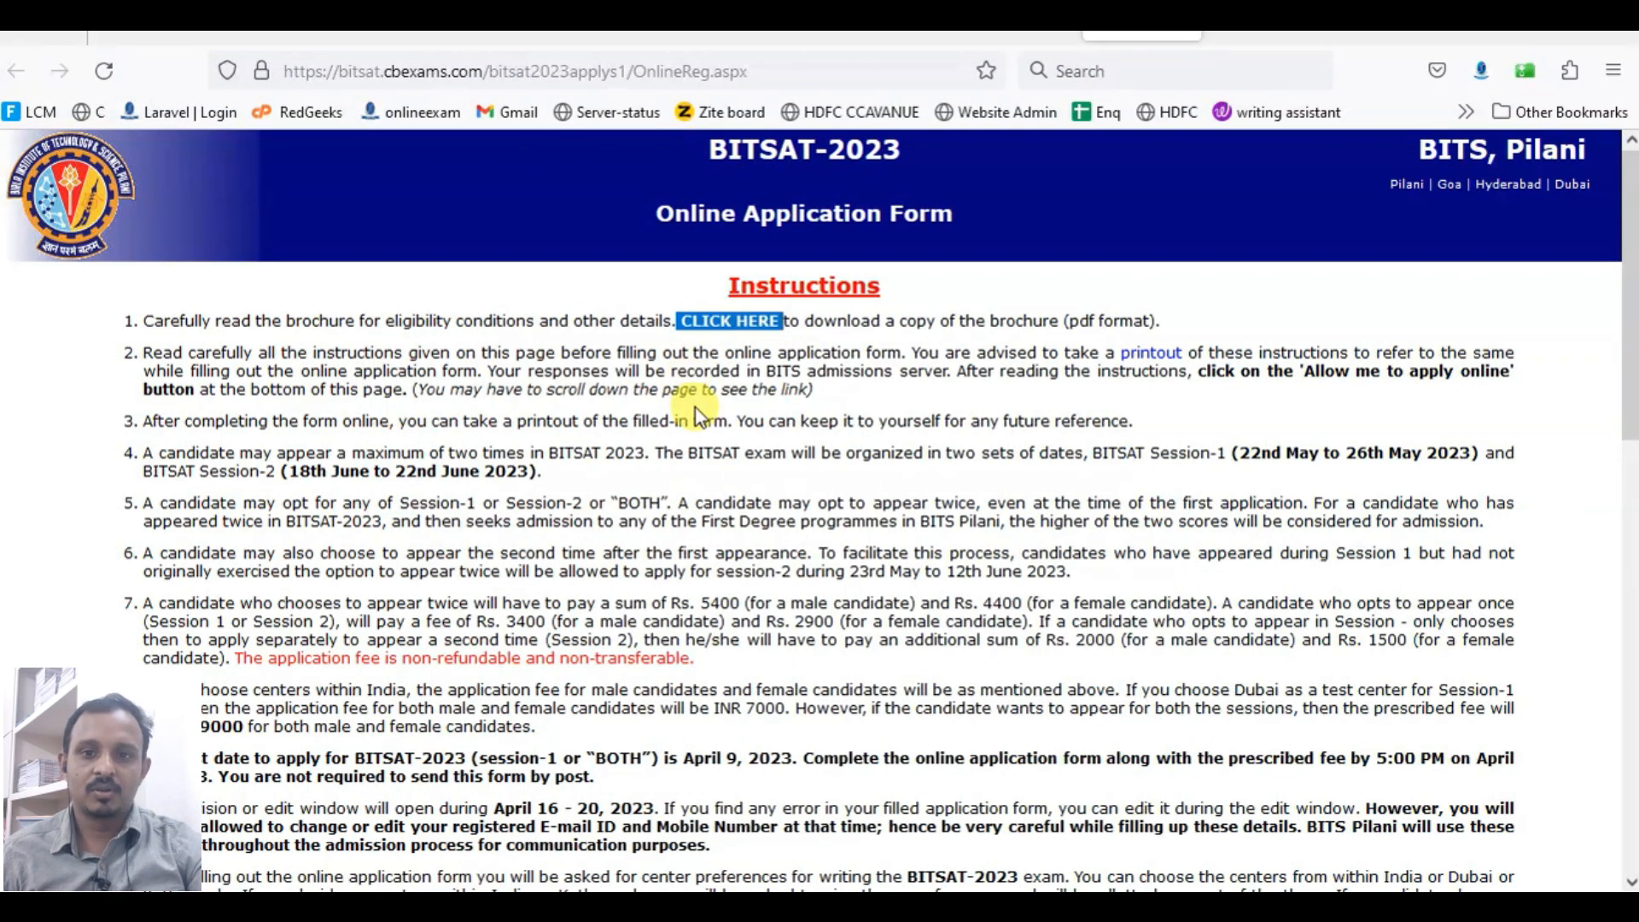
pyautogui.scroll(-2, 574, 411)
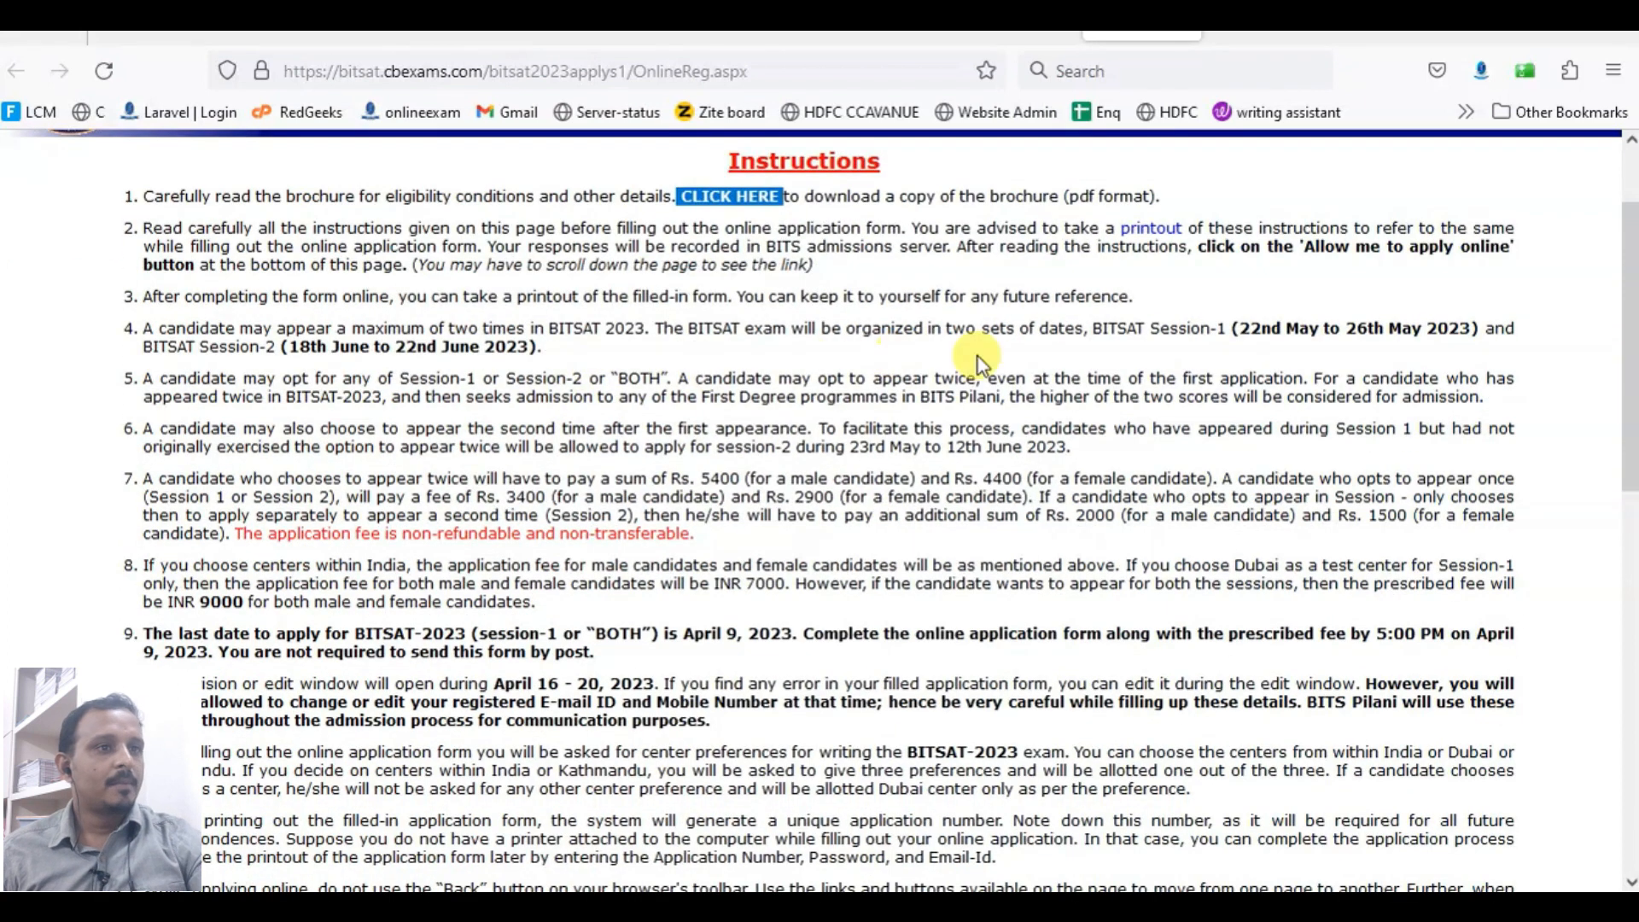
pyautogui.click(1230, 328)
pyautogui.moveTo(1231, 328); pyautogui.dragTo(1470, 329)
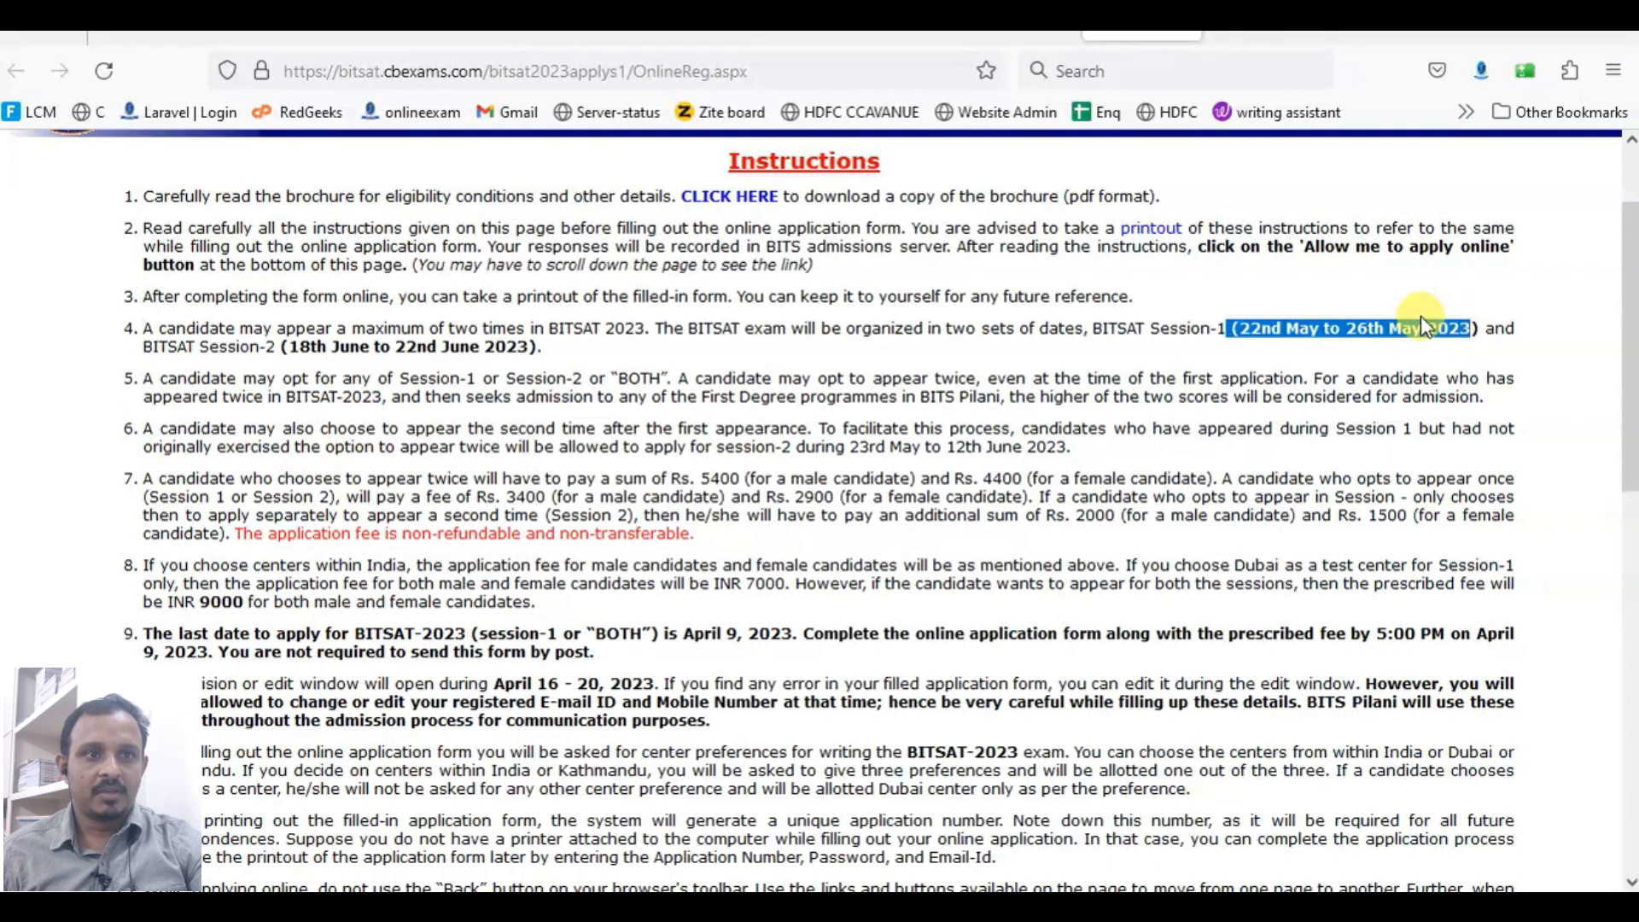
pyautogui.moveTo(1216, 329); pyautogui.dragTo(1117, 329)
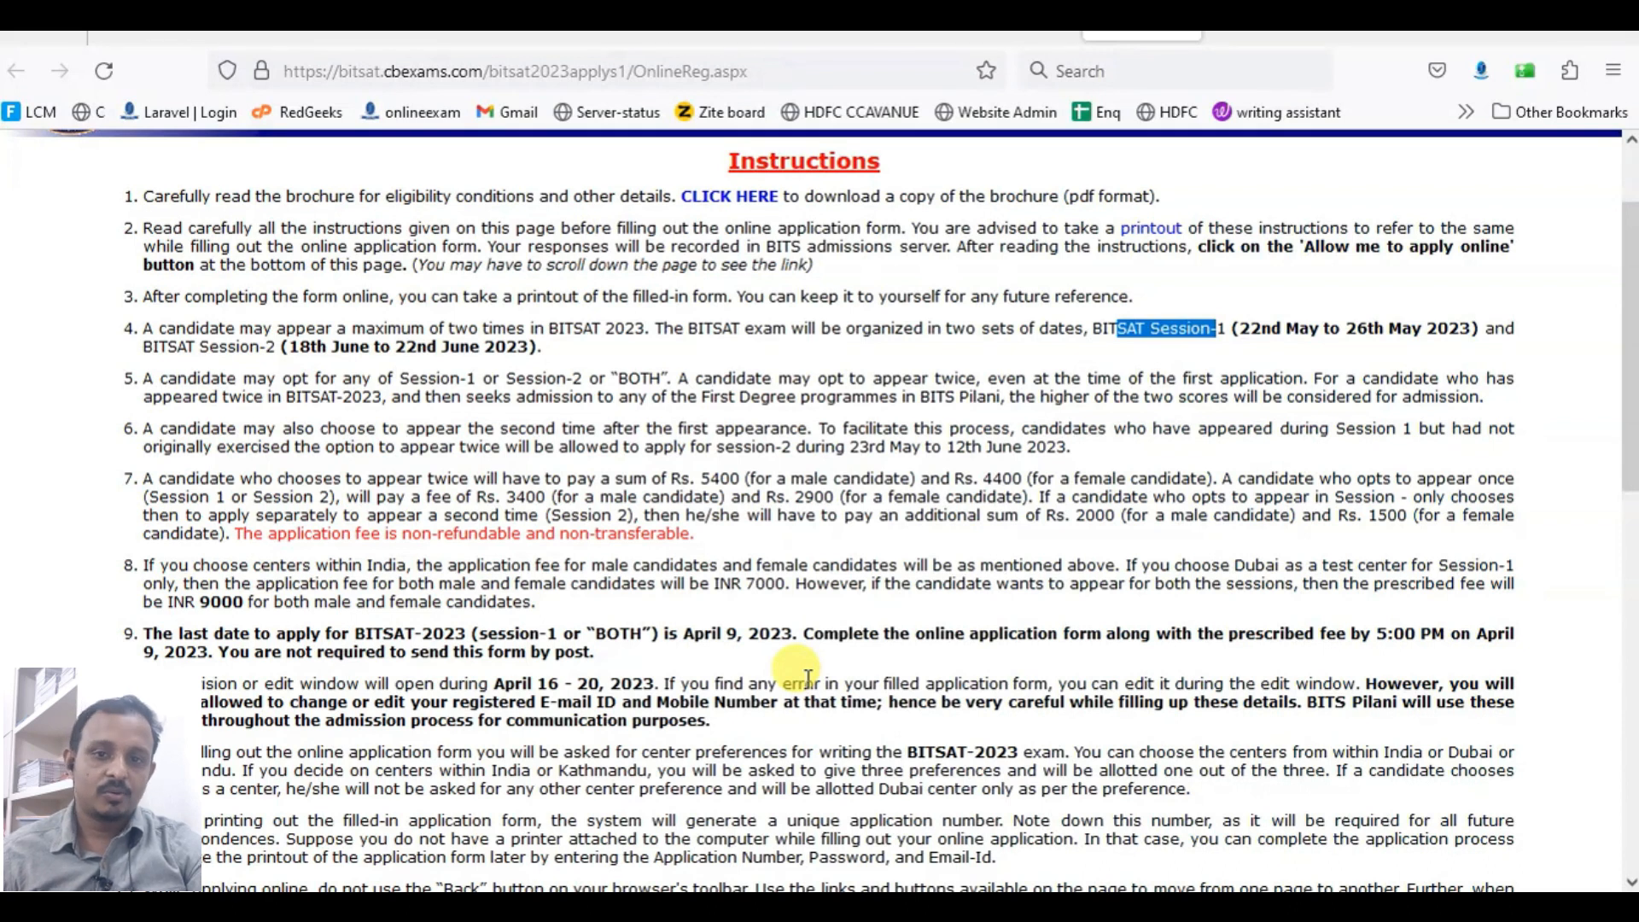
pyautogui.scroll(-3, 808, 678)
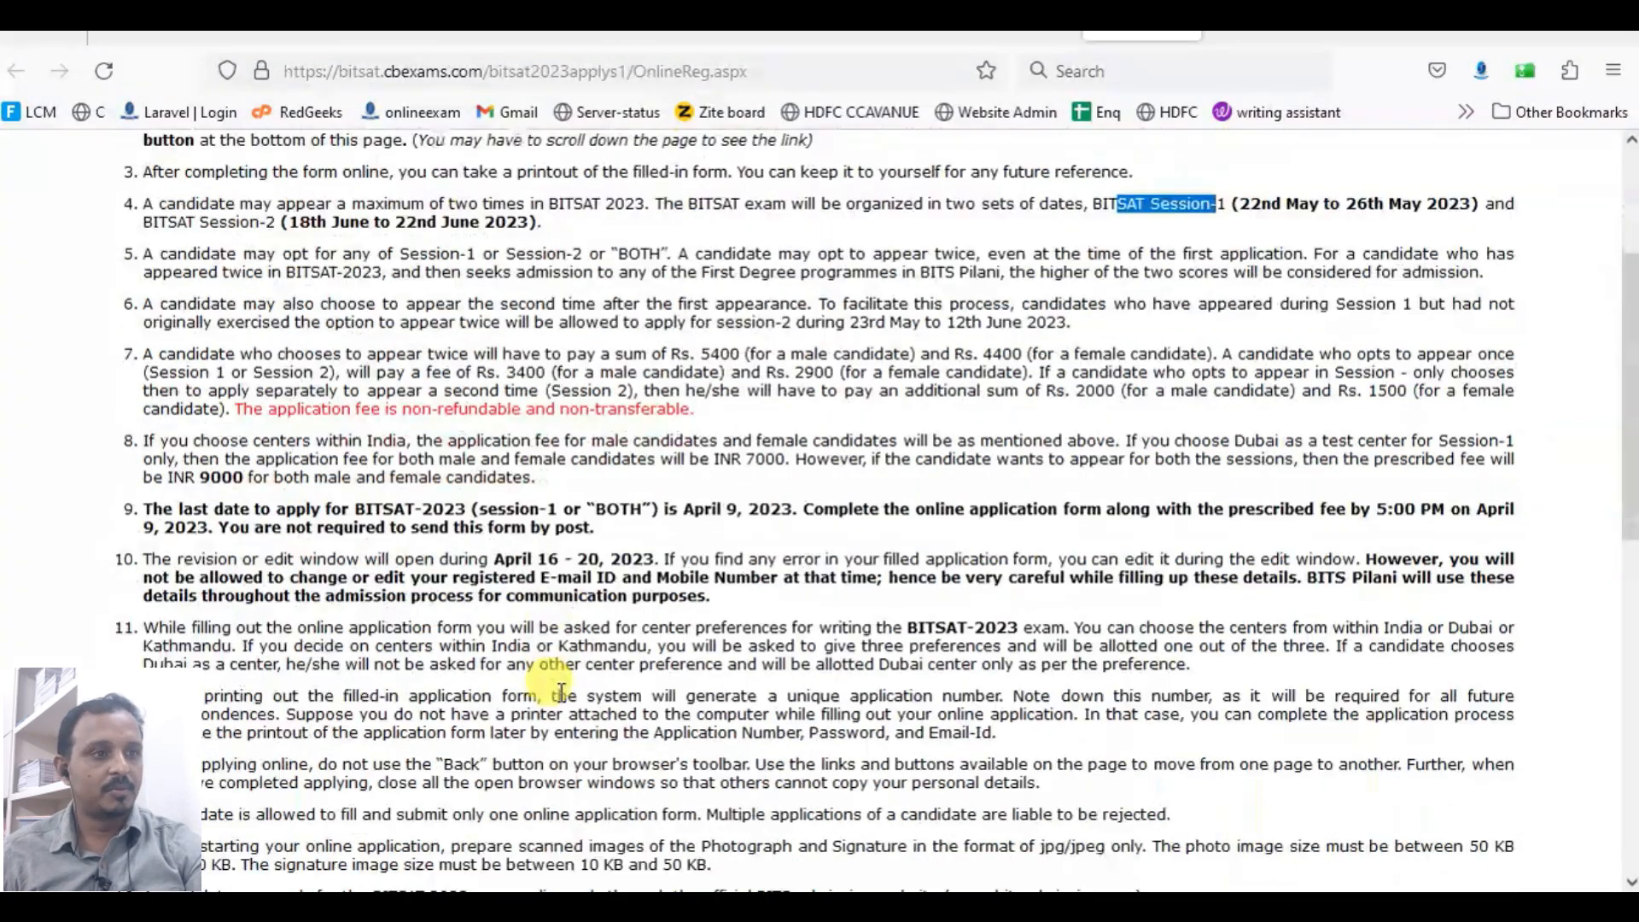
pyautogui.scroll(-2, 560, 690)
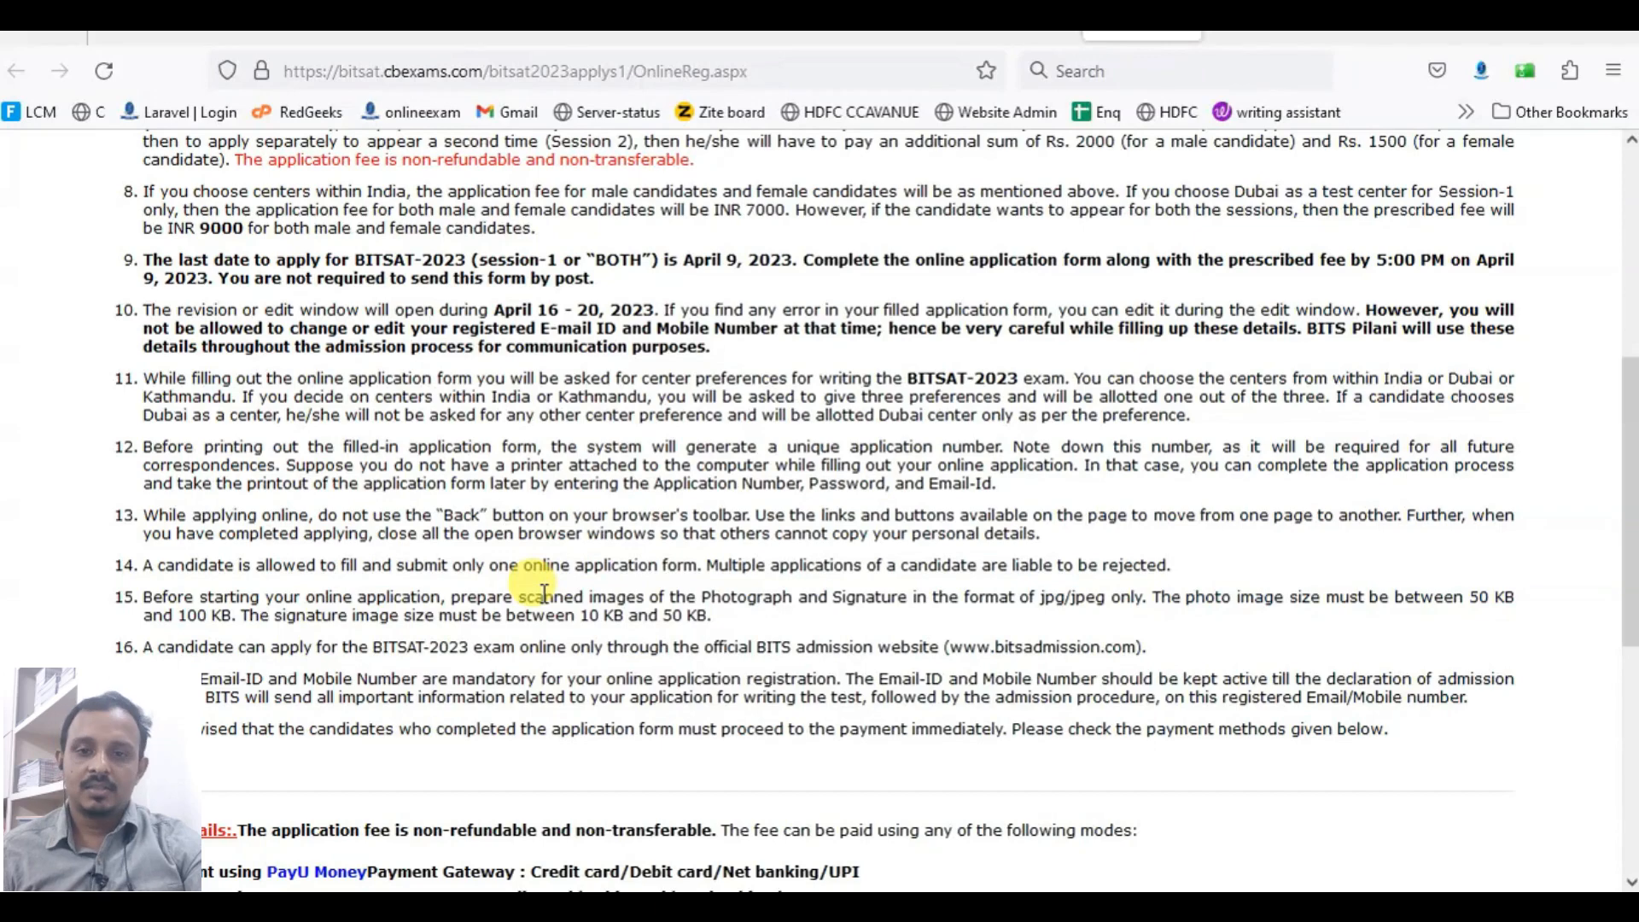
pyautogui.scroll(6, 547, 598)
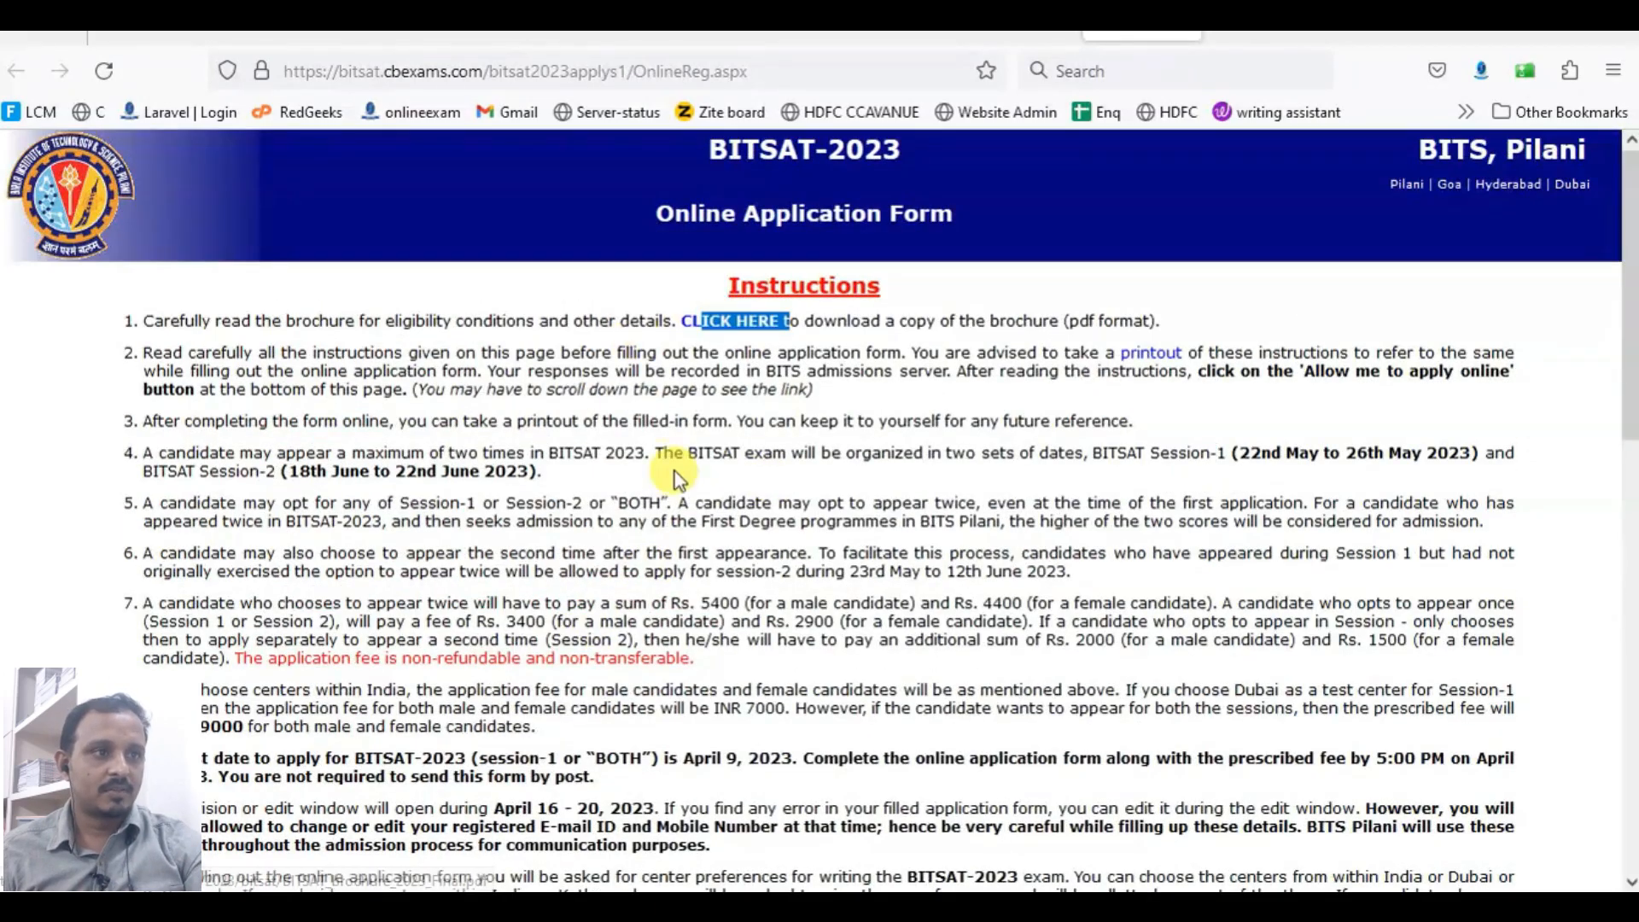
pyautogui.scroll(-10, 675, 474)
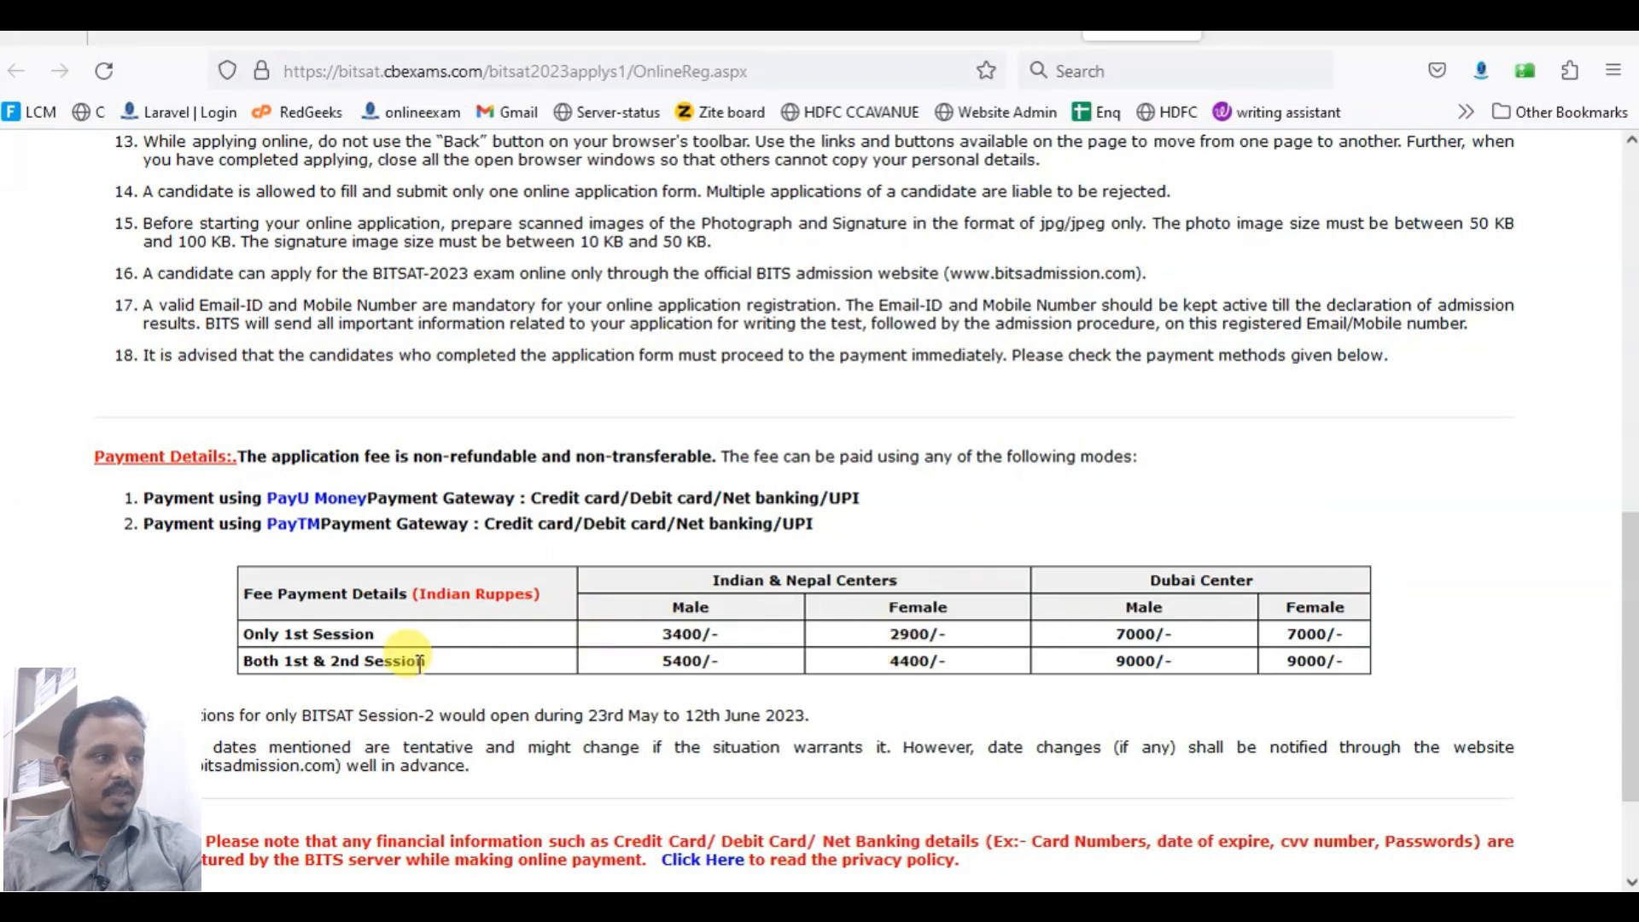
pyautogui.doubleClick(681, 659)
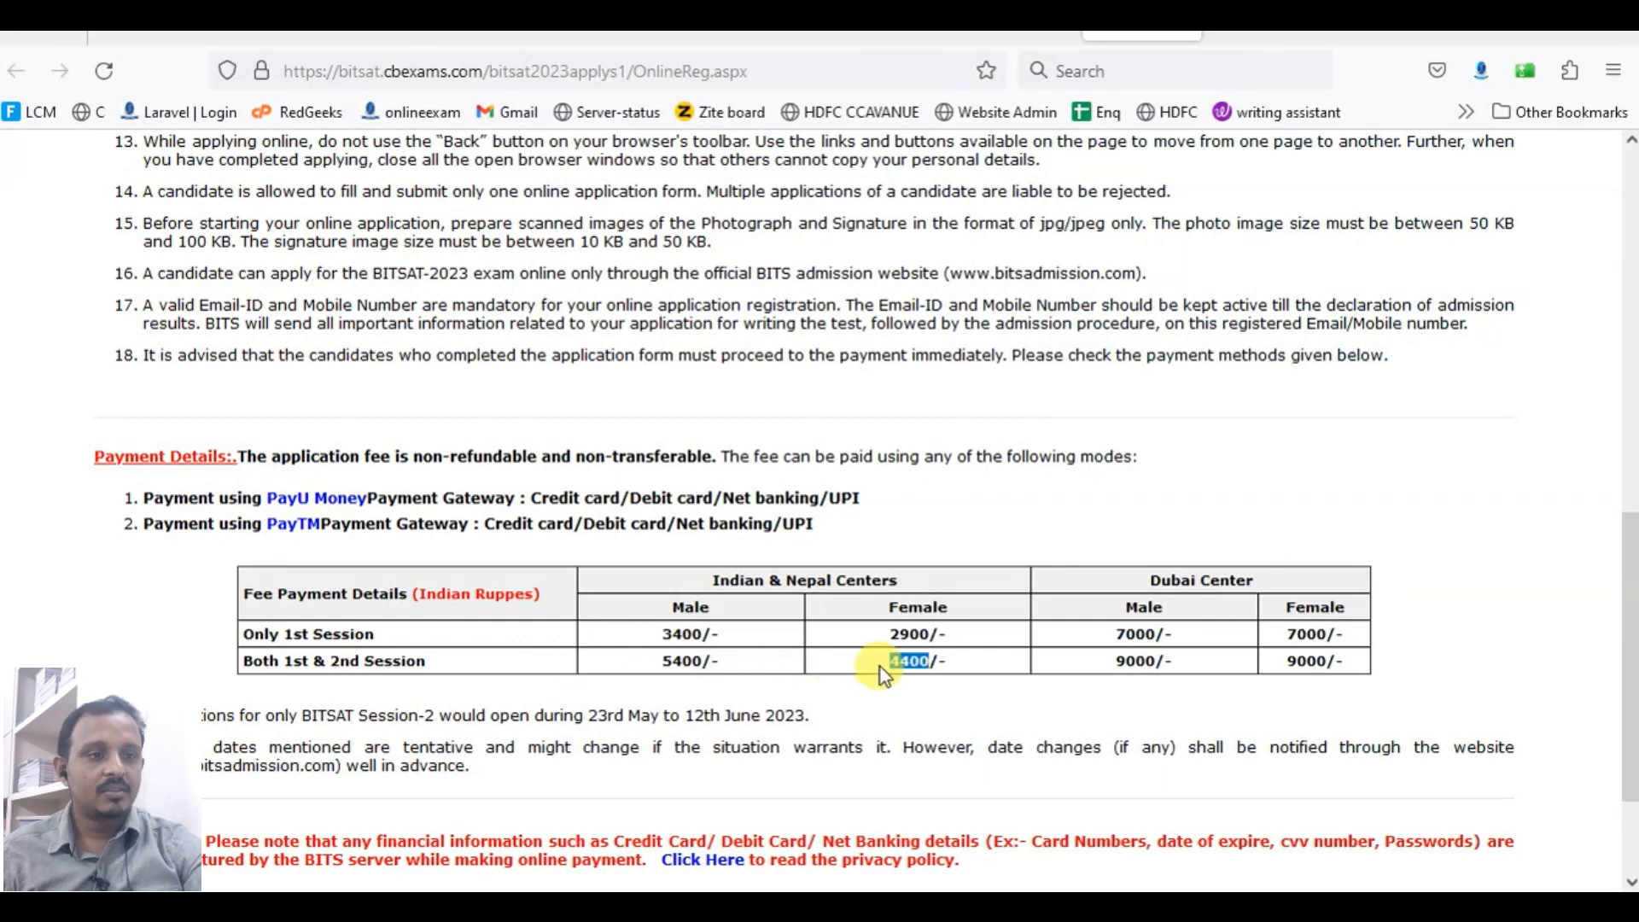
pyautogui.moveTo(1117, 633); pyautogui.dragTo(1335, 661)
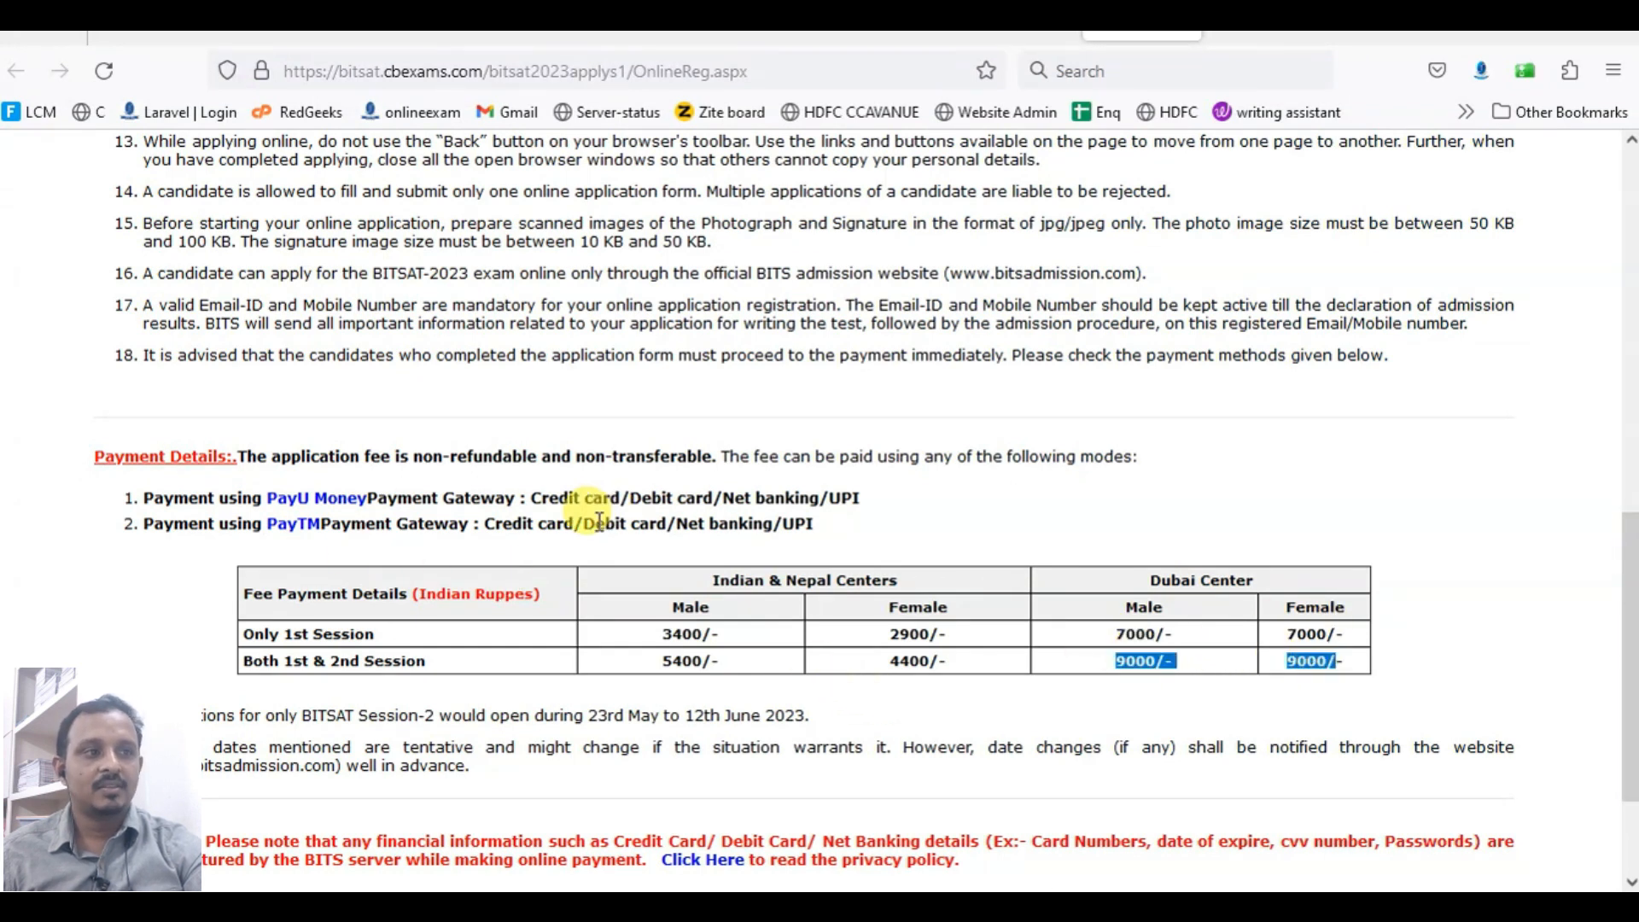
pyautogui.click(531, 499)
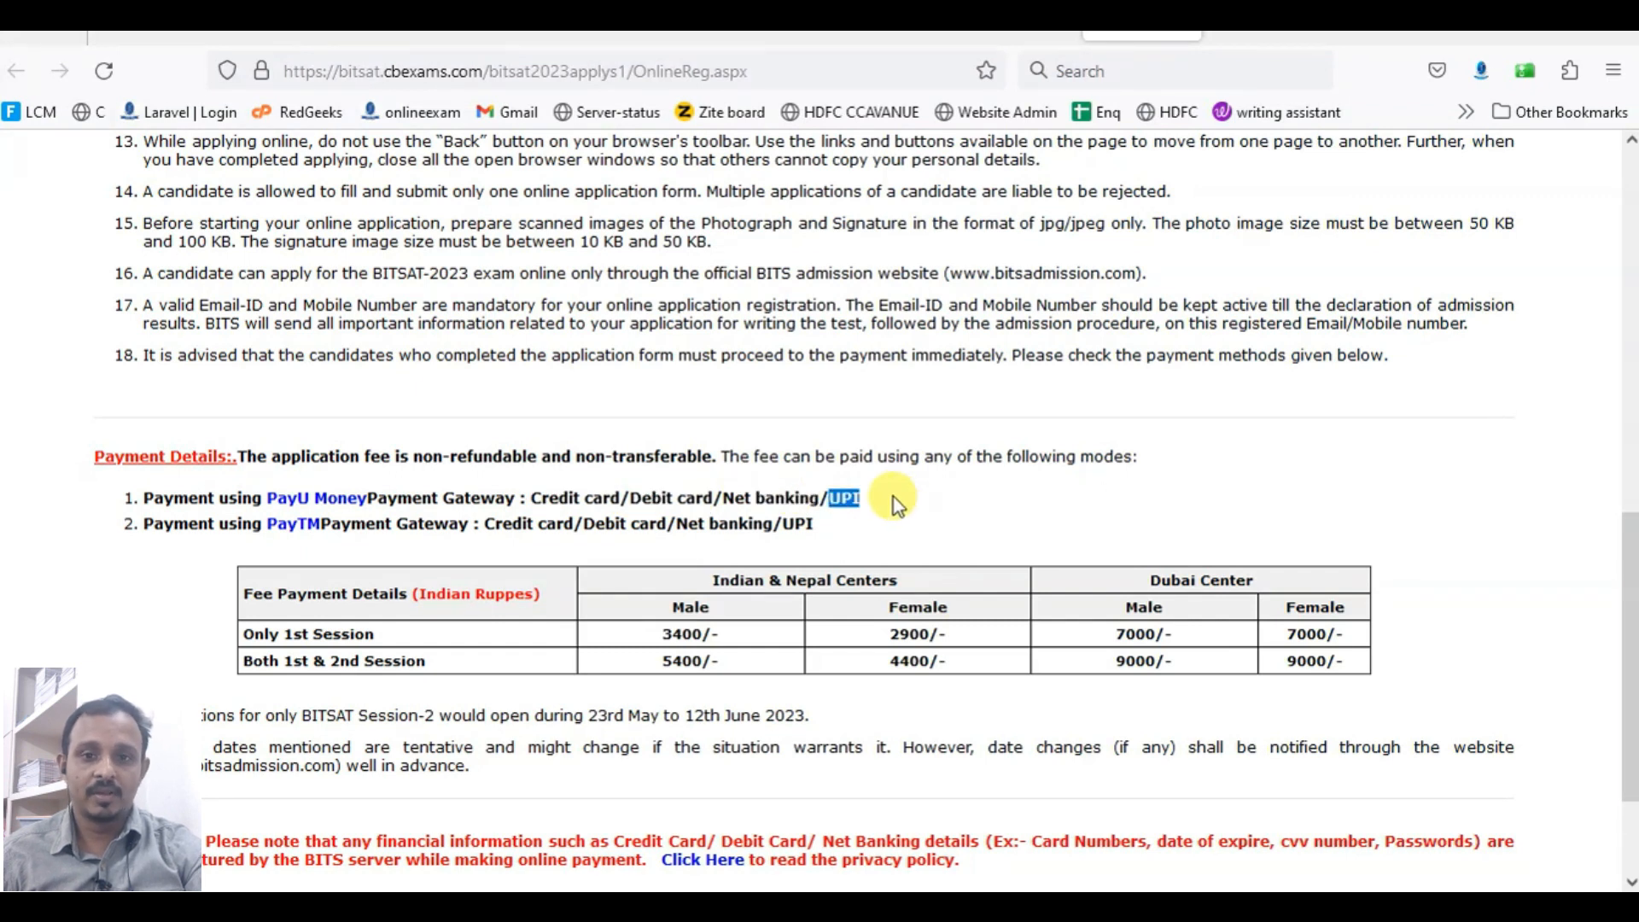
pyautogui.scroll(-2, 769, 512)
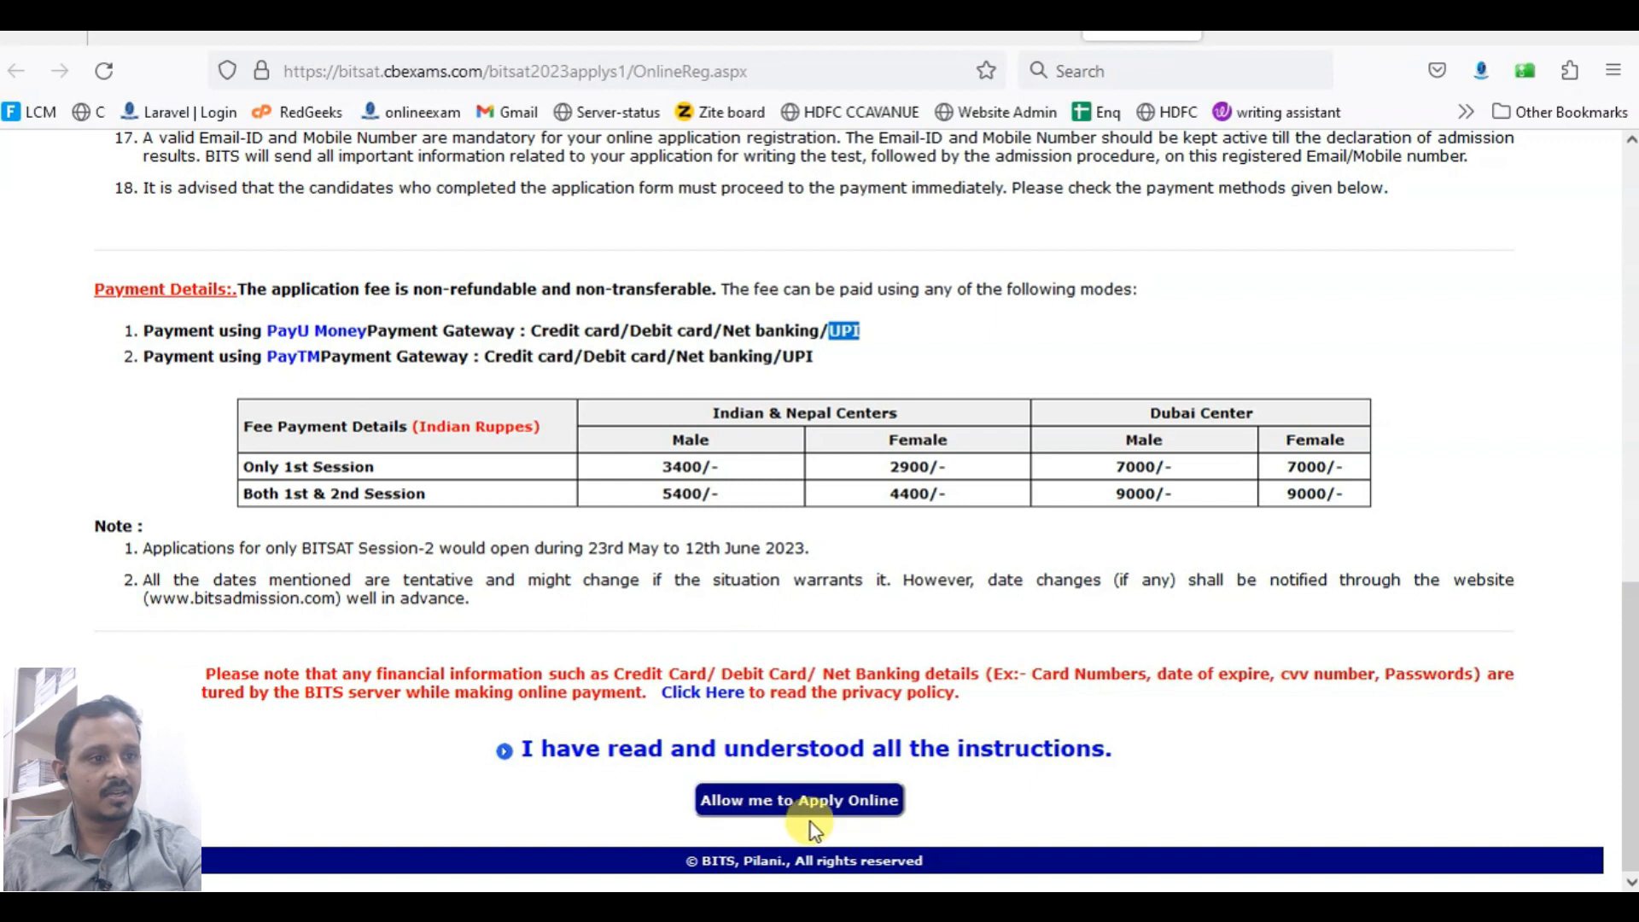
# Accept the instructions and note the 50–100 KB photo and 10–50 KB signature limits
pyautogui.click(837, 804)
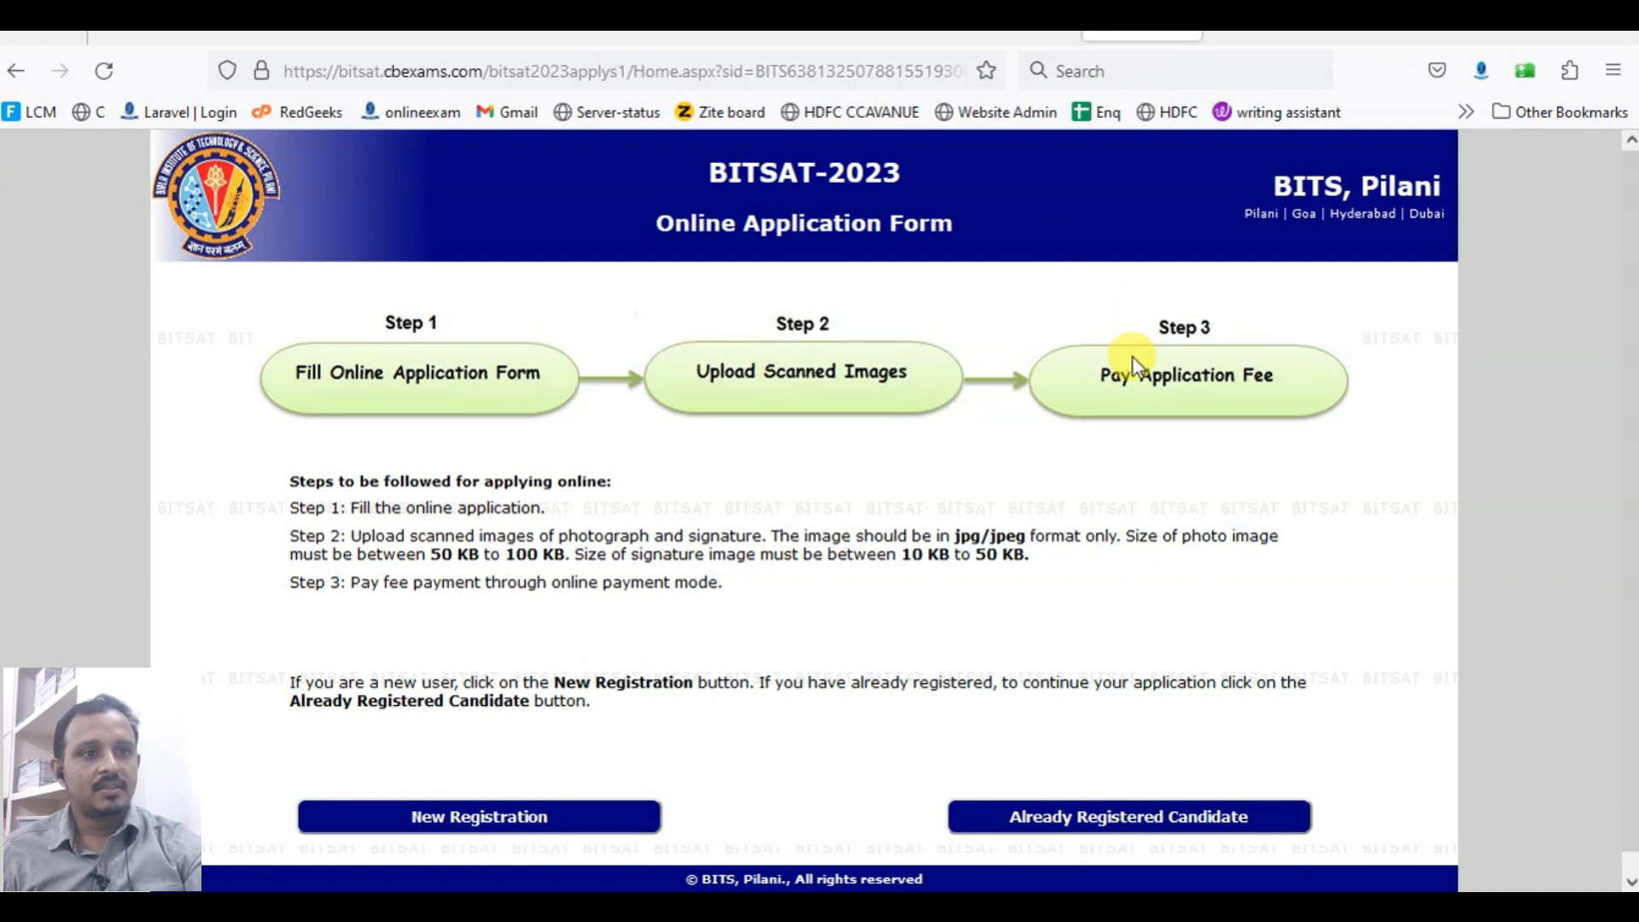
pyautogui.scroll(-1, 1110, 437)
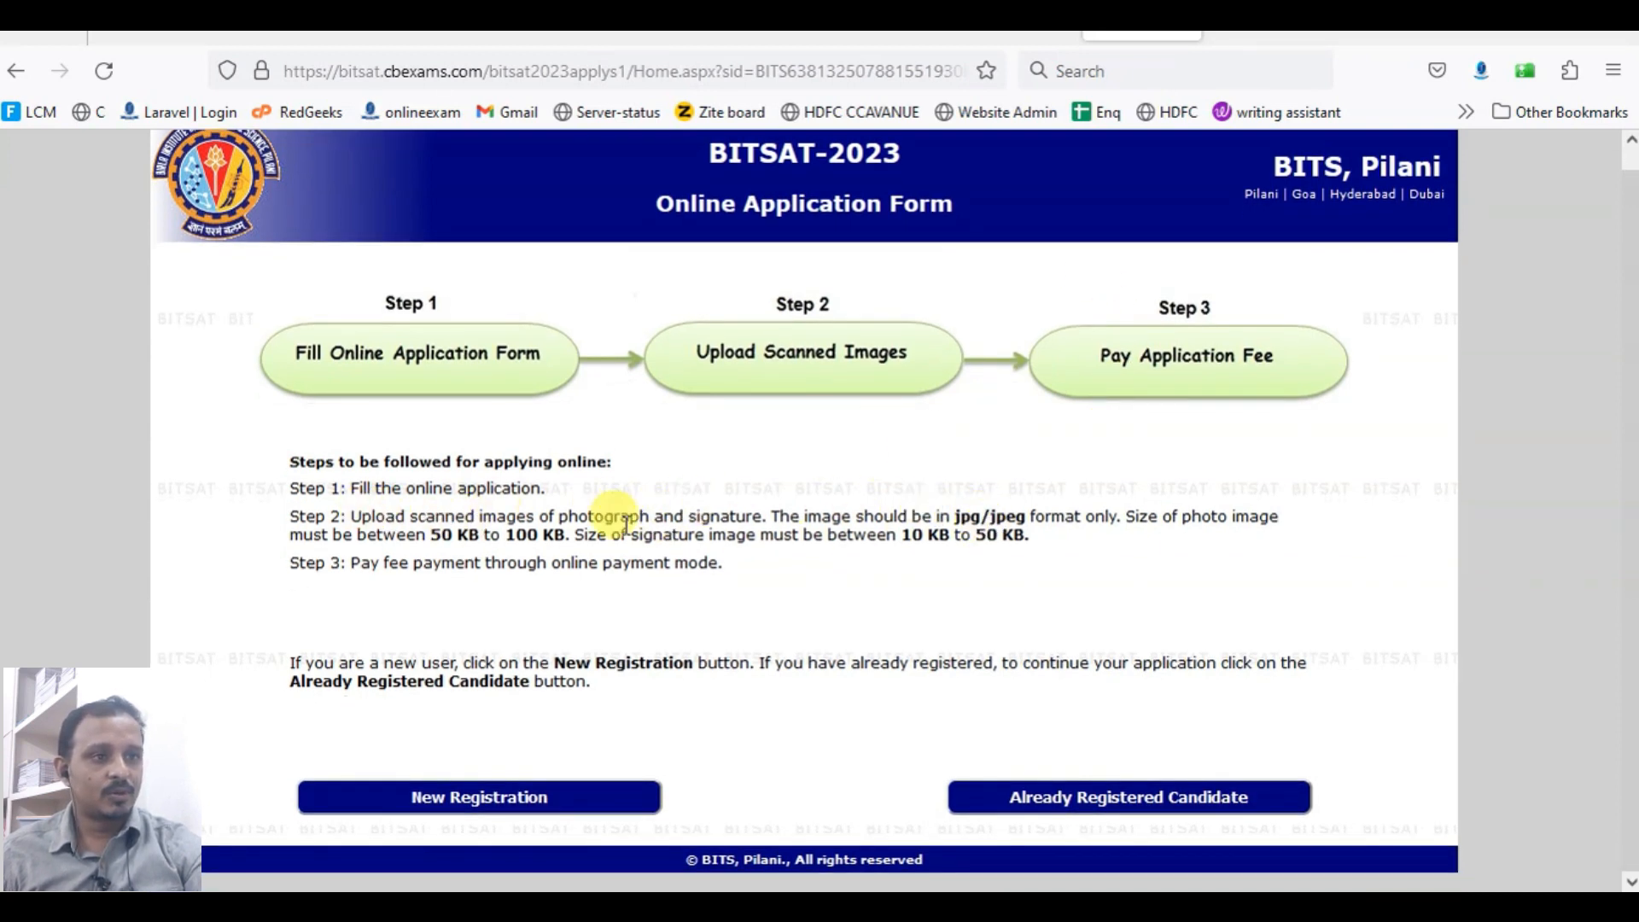
pyautogui.moveTo(430, 534); pyautogui.dragTo(567, 540)
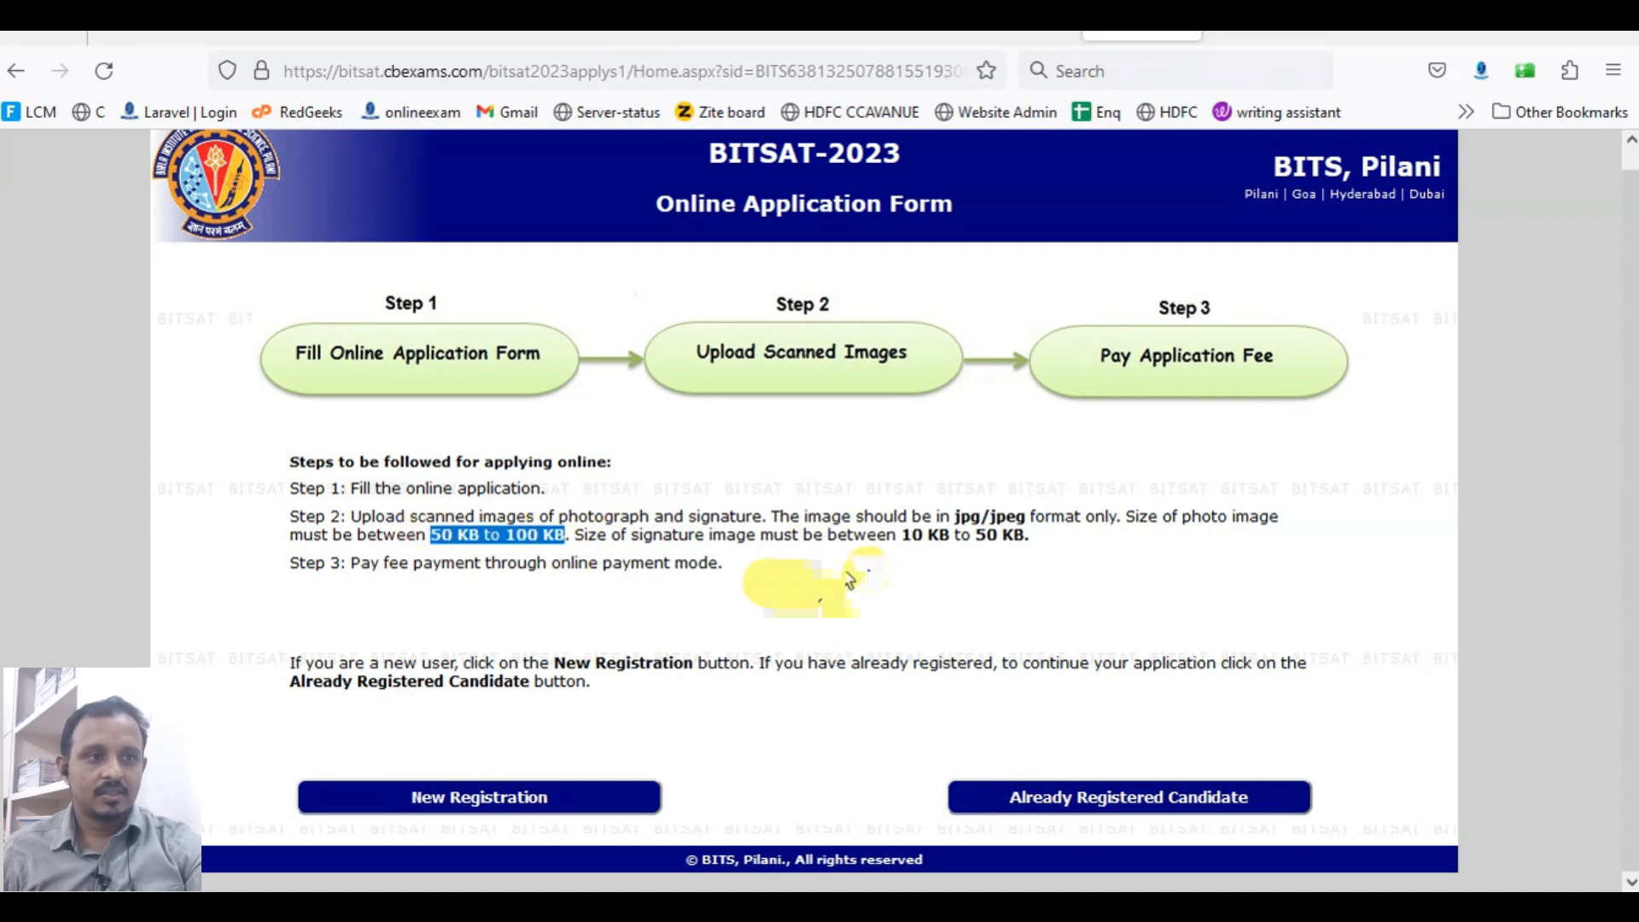
pyautogui.moveTo(901, 535); pyautogui.dragTo(1048, 541)
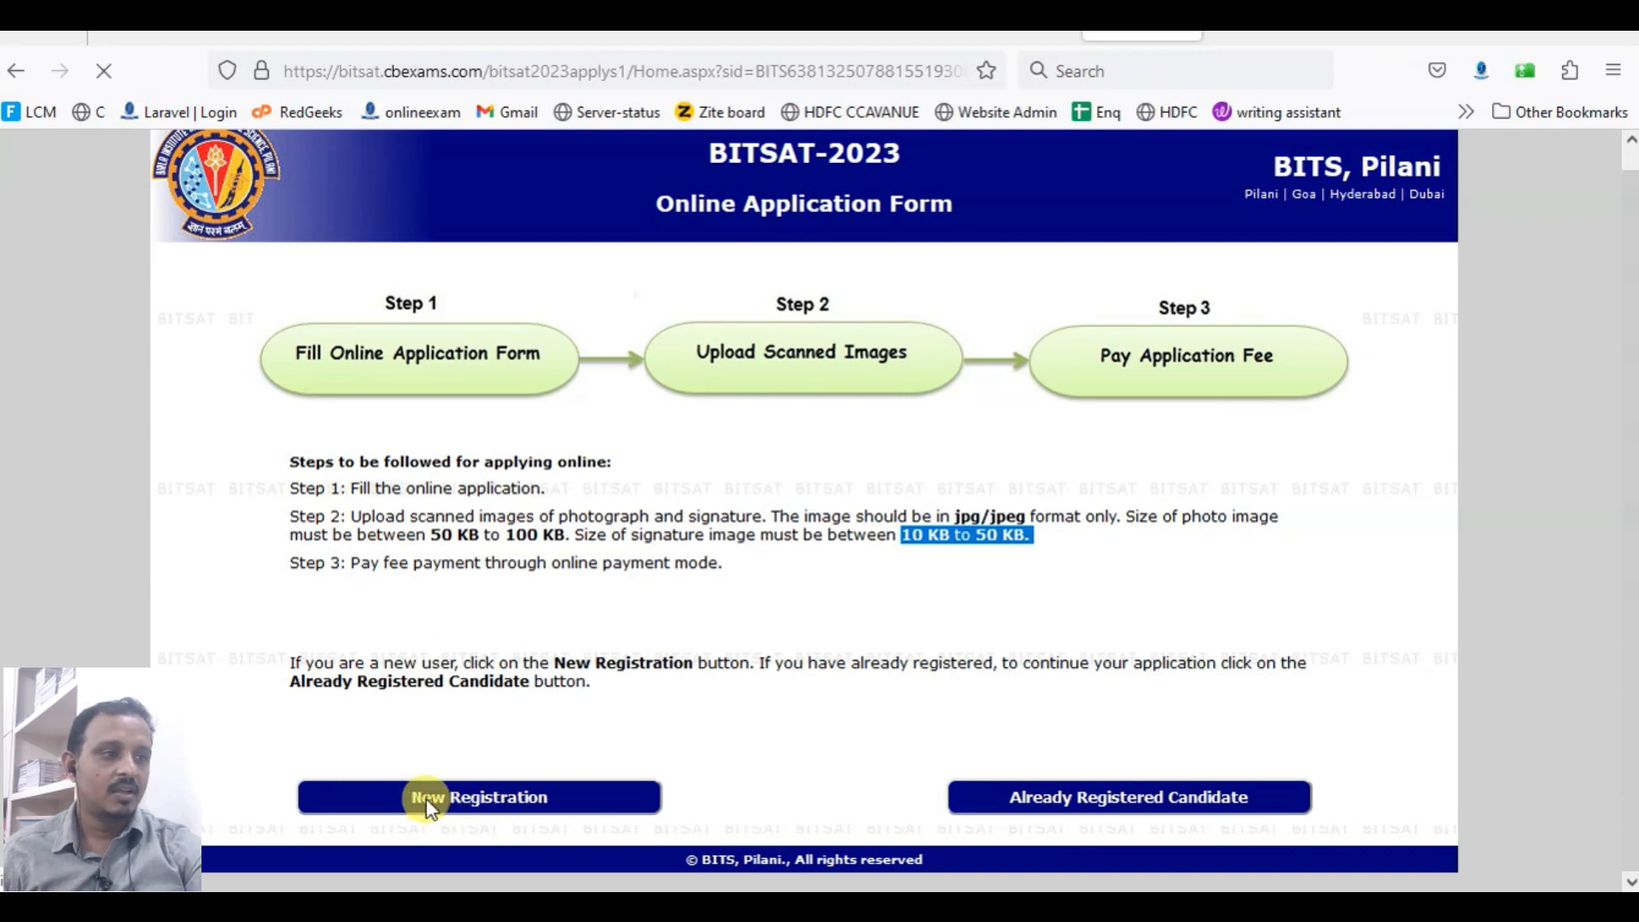
pyautogui.click(724, 381)
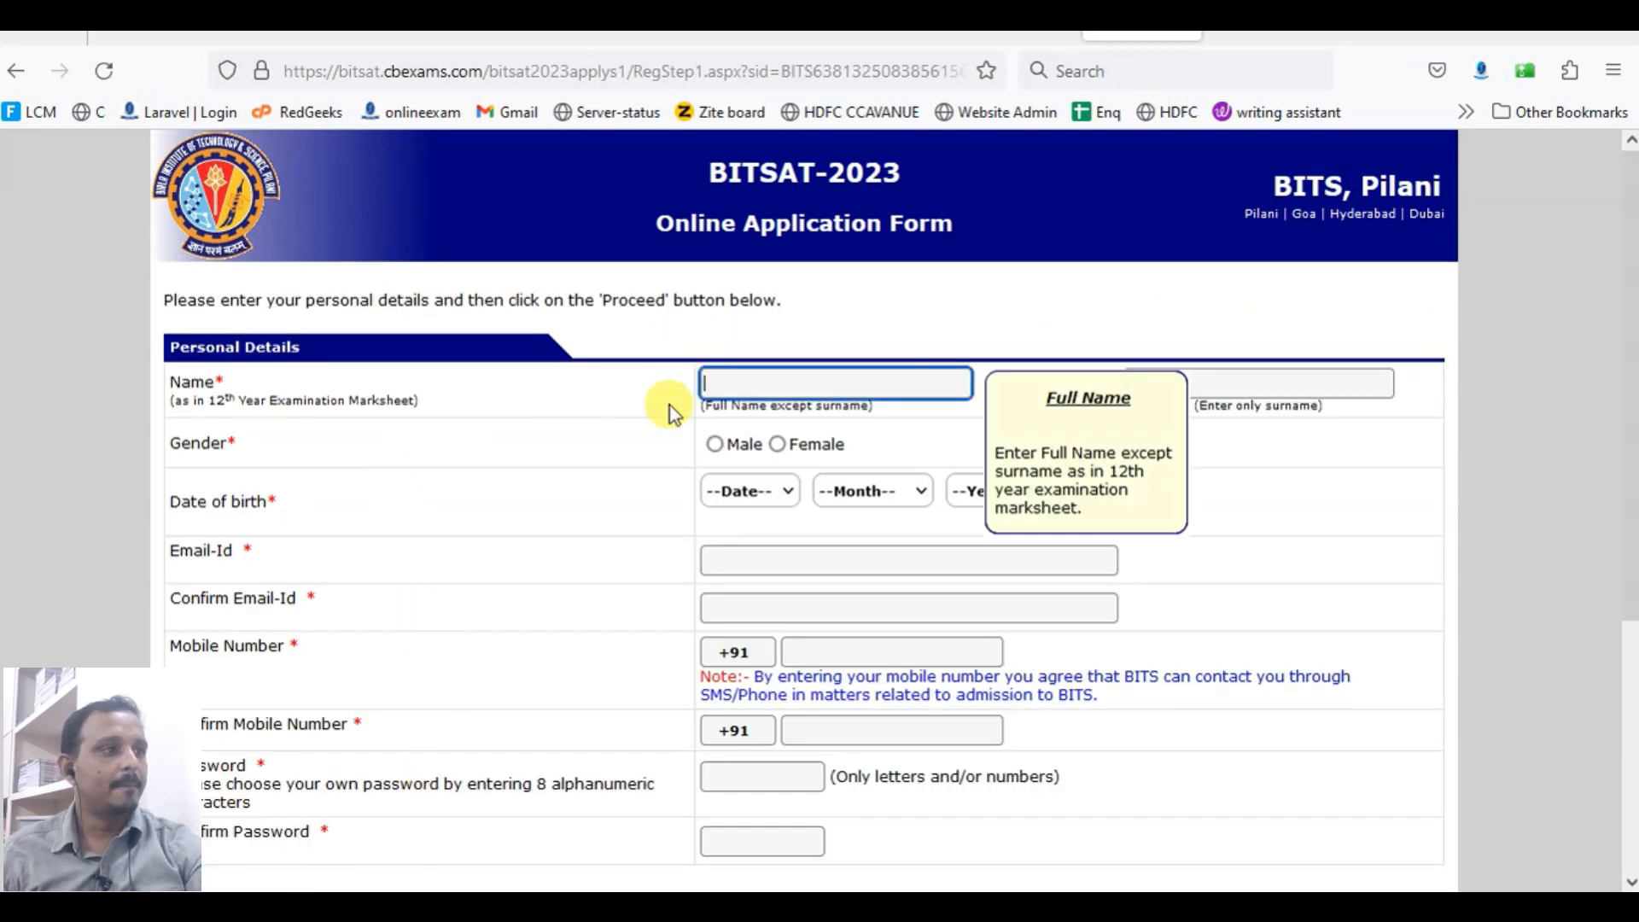
pyautogui.click(500, 378)
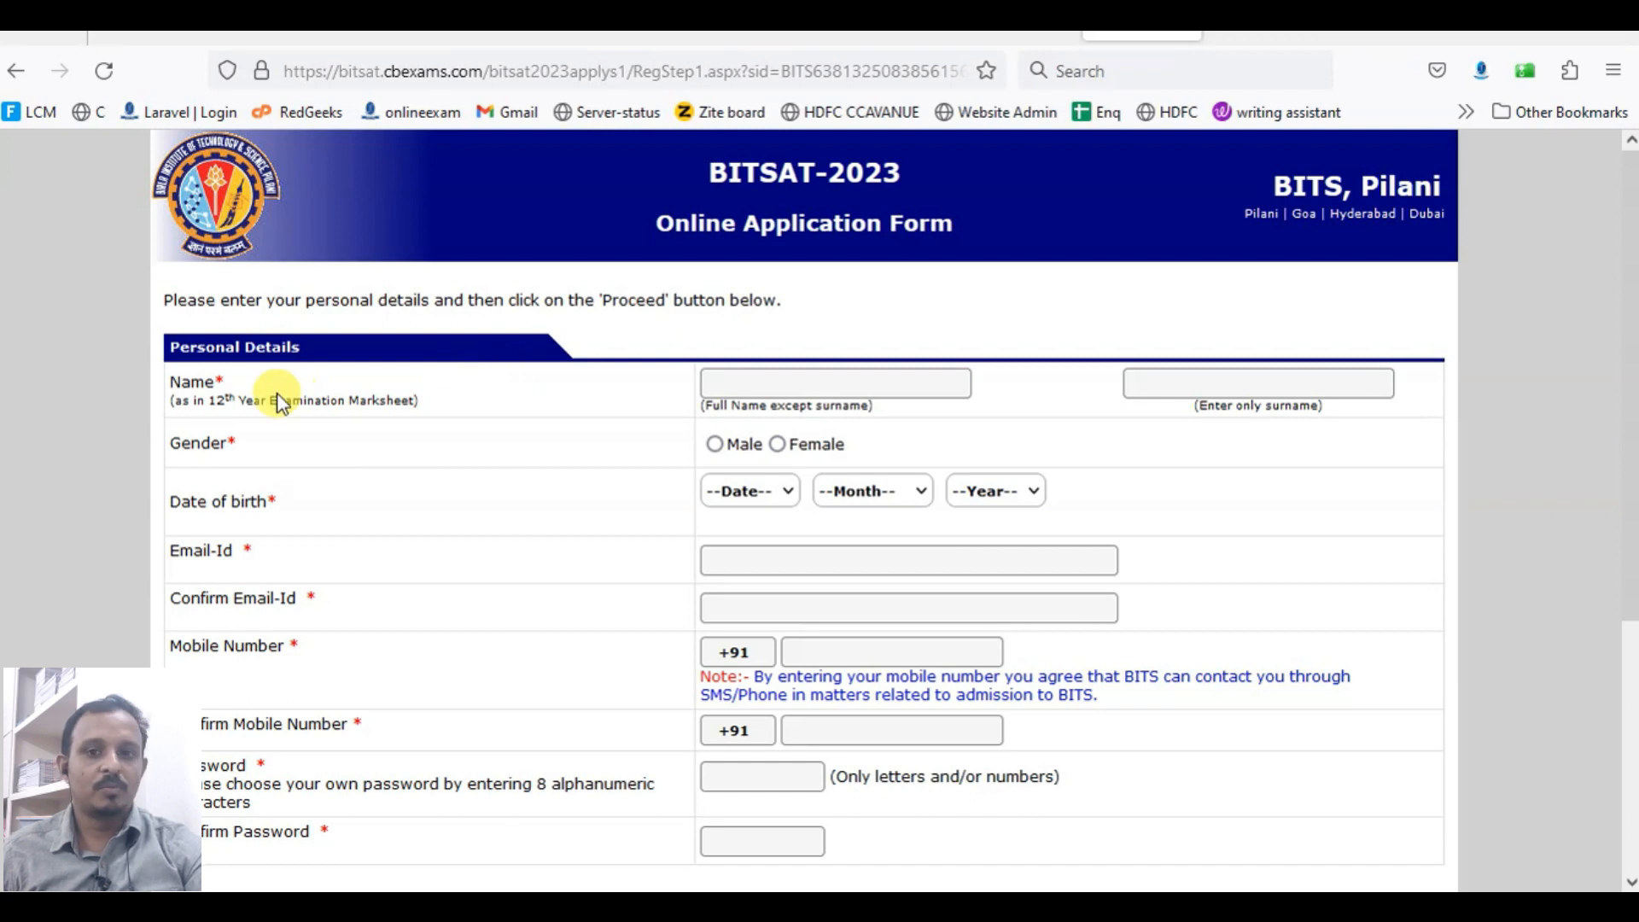
pyautogui.click(719, 380)
pyautogui.click(1205, 384)
pyautogui.click(730, 376)
pyautogui.click(1267, 375)
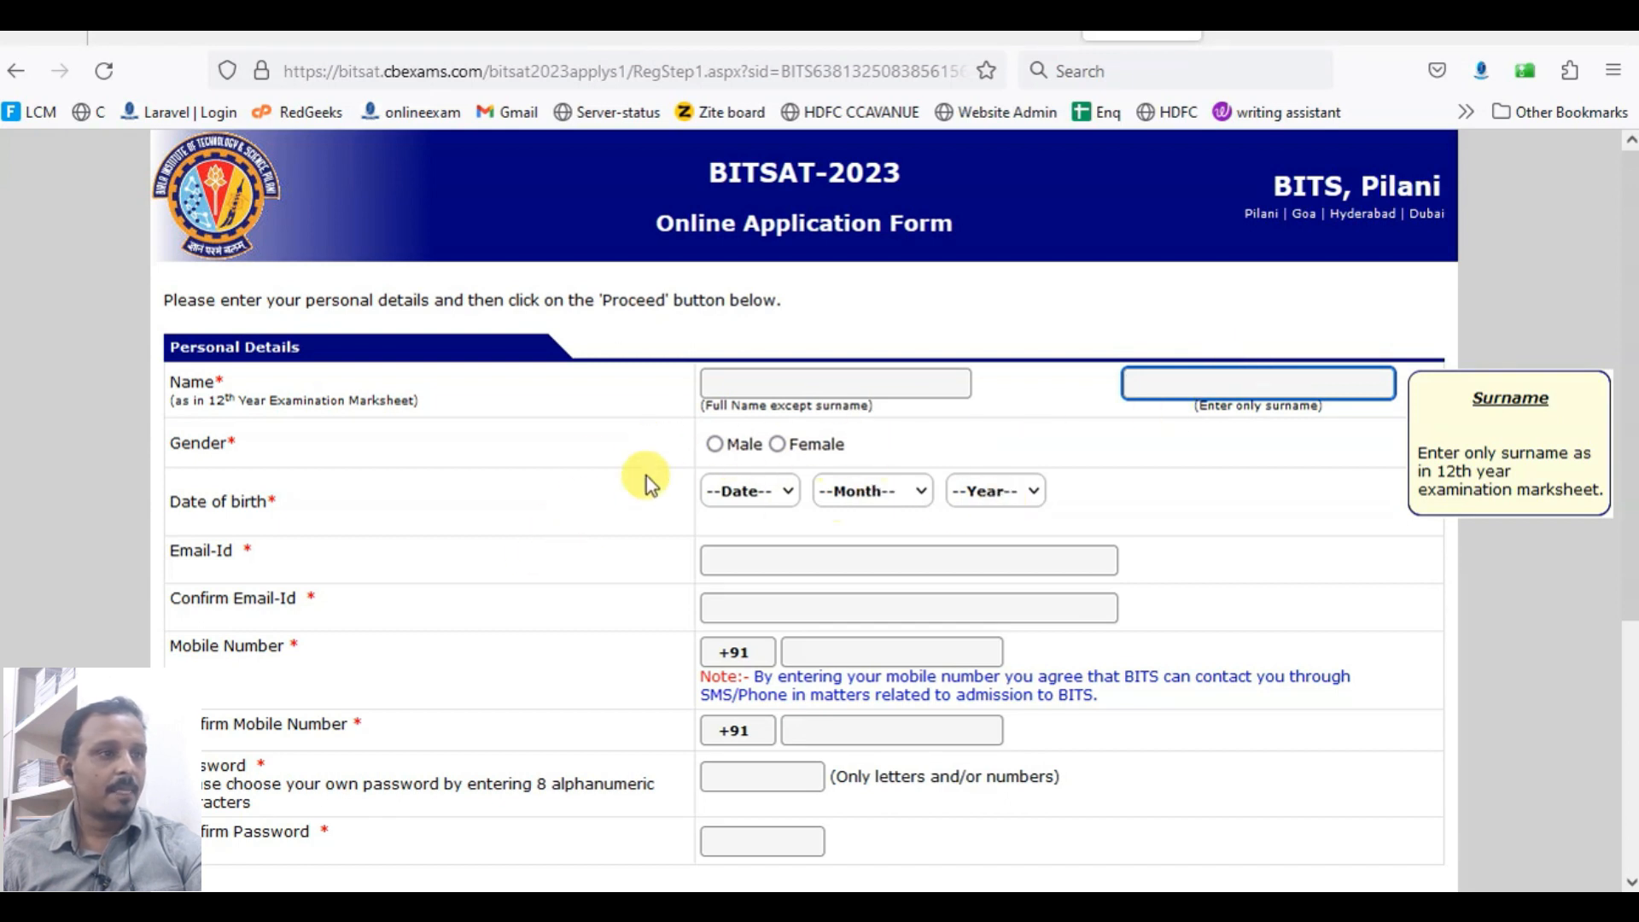
pyautogui.click(247, 406)
pyautogui.moveTo(191, 401); pyautogui.dragTo(408, 419)
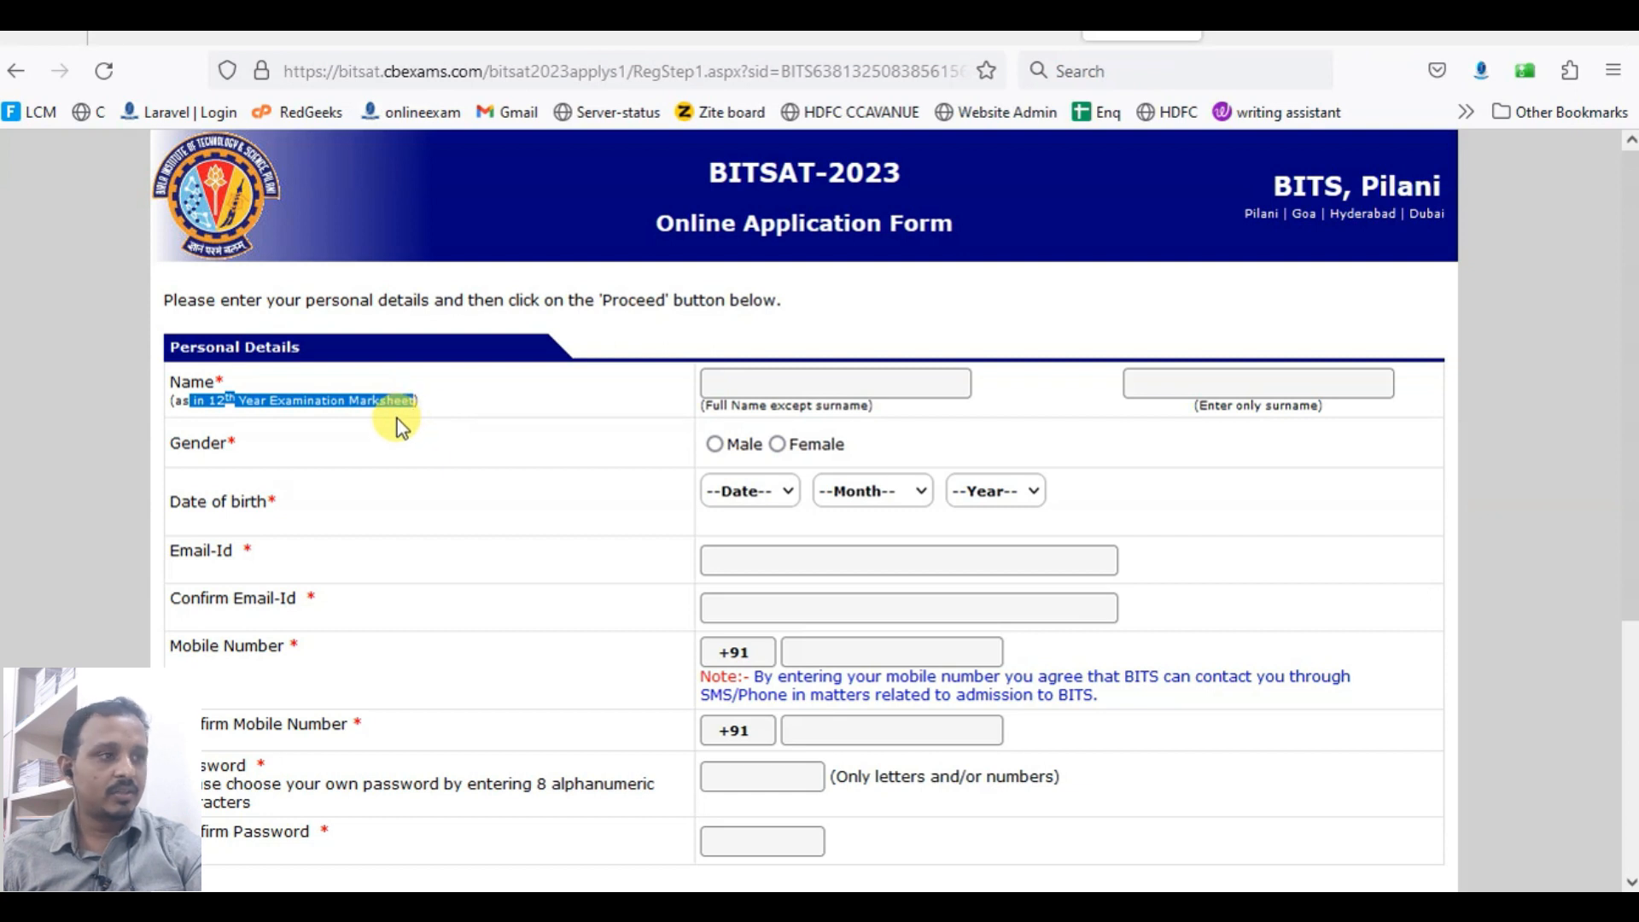
pyautogui.click(732, 386)
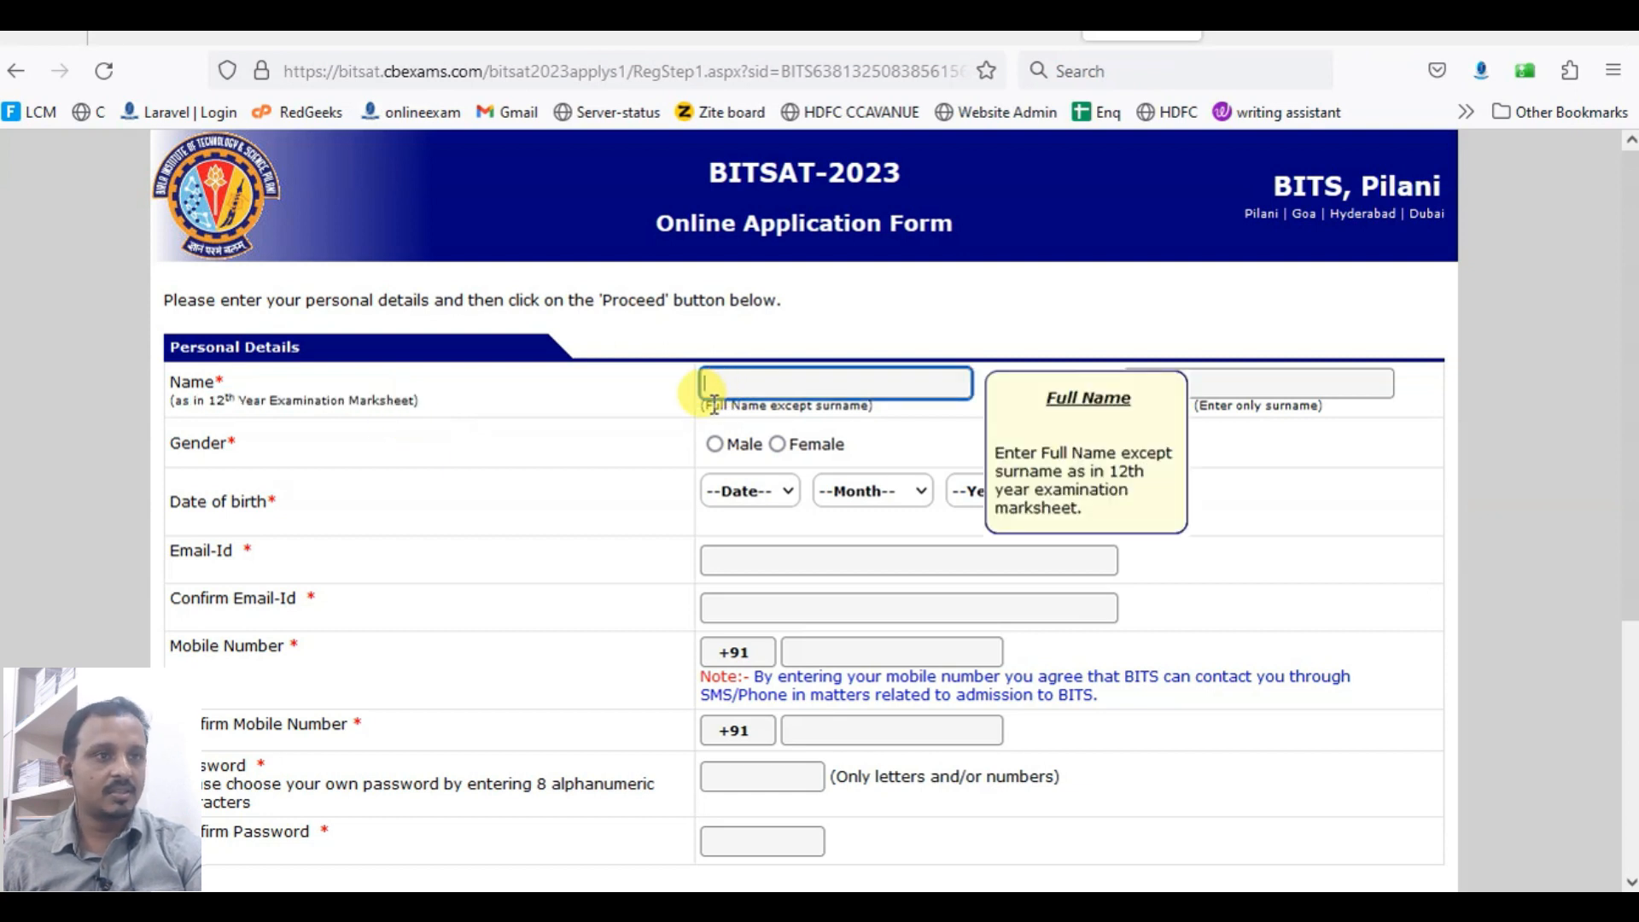
pyautogui.click(582, 461)
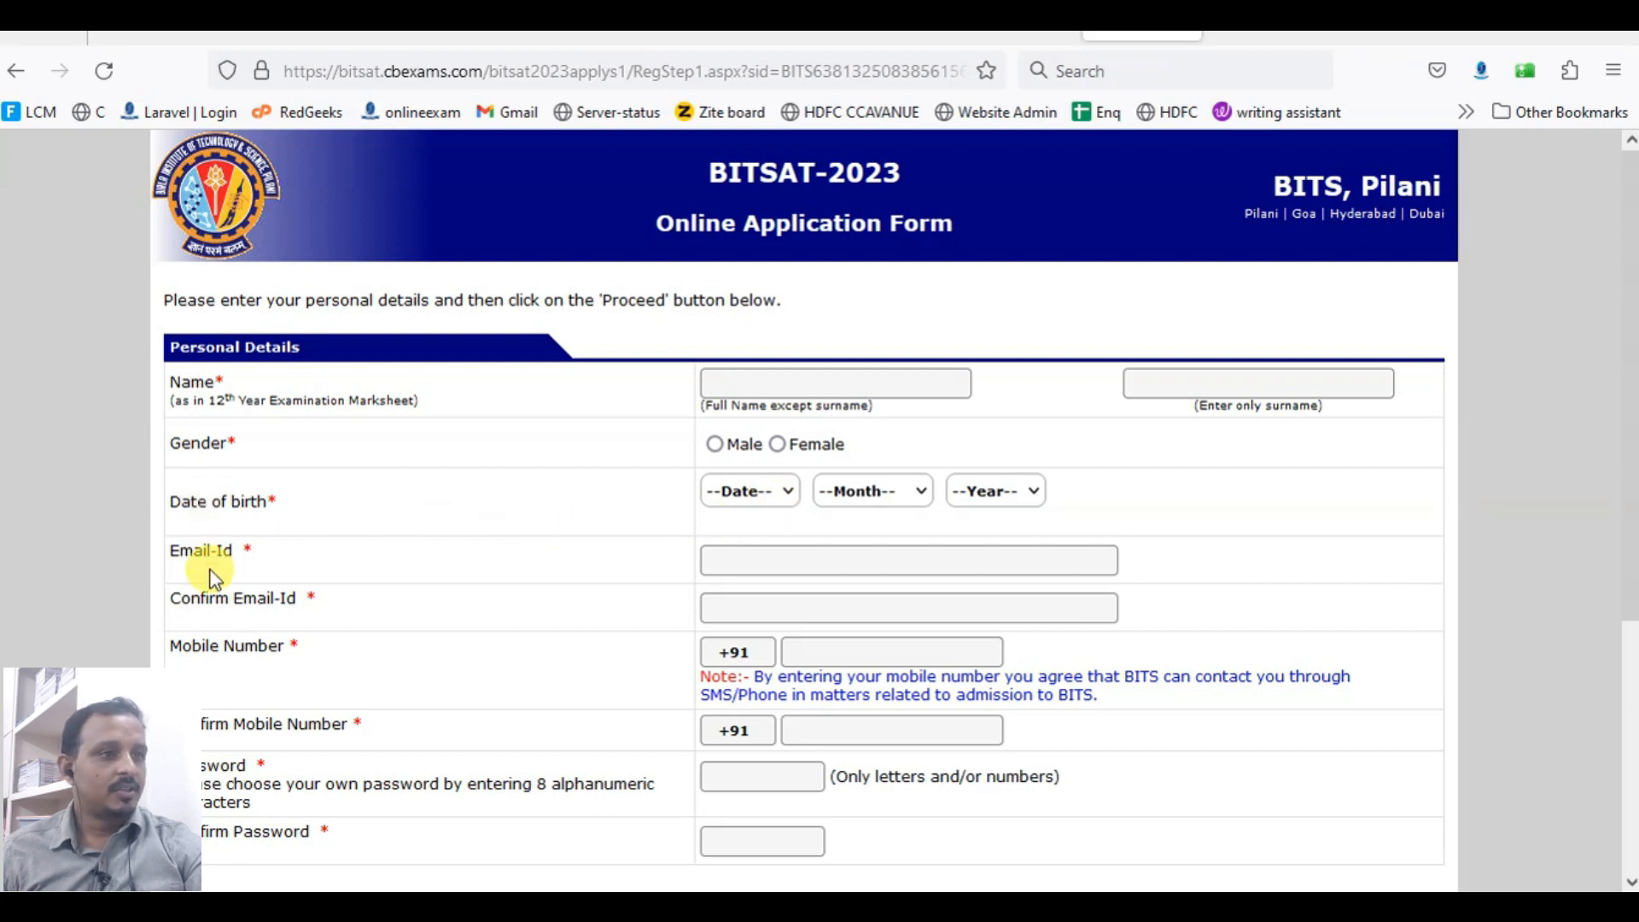
pyautogui.scroll(-2, 282, 576)
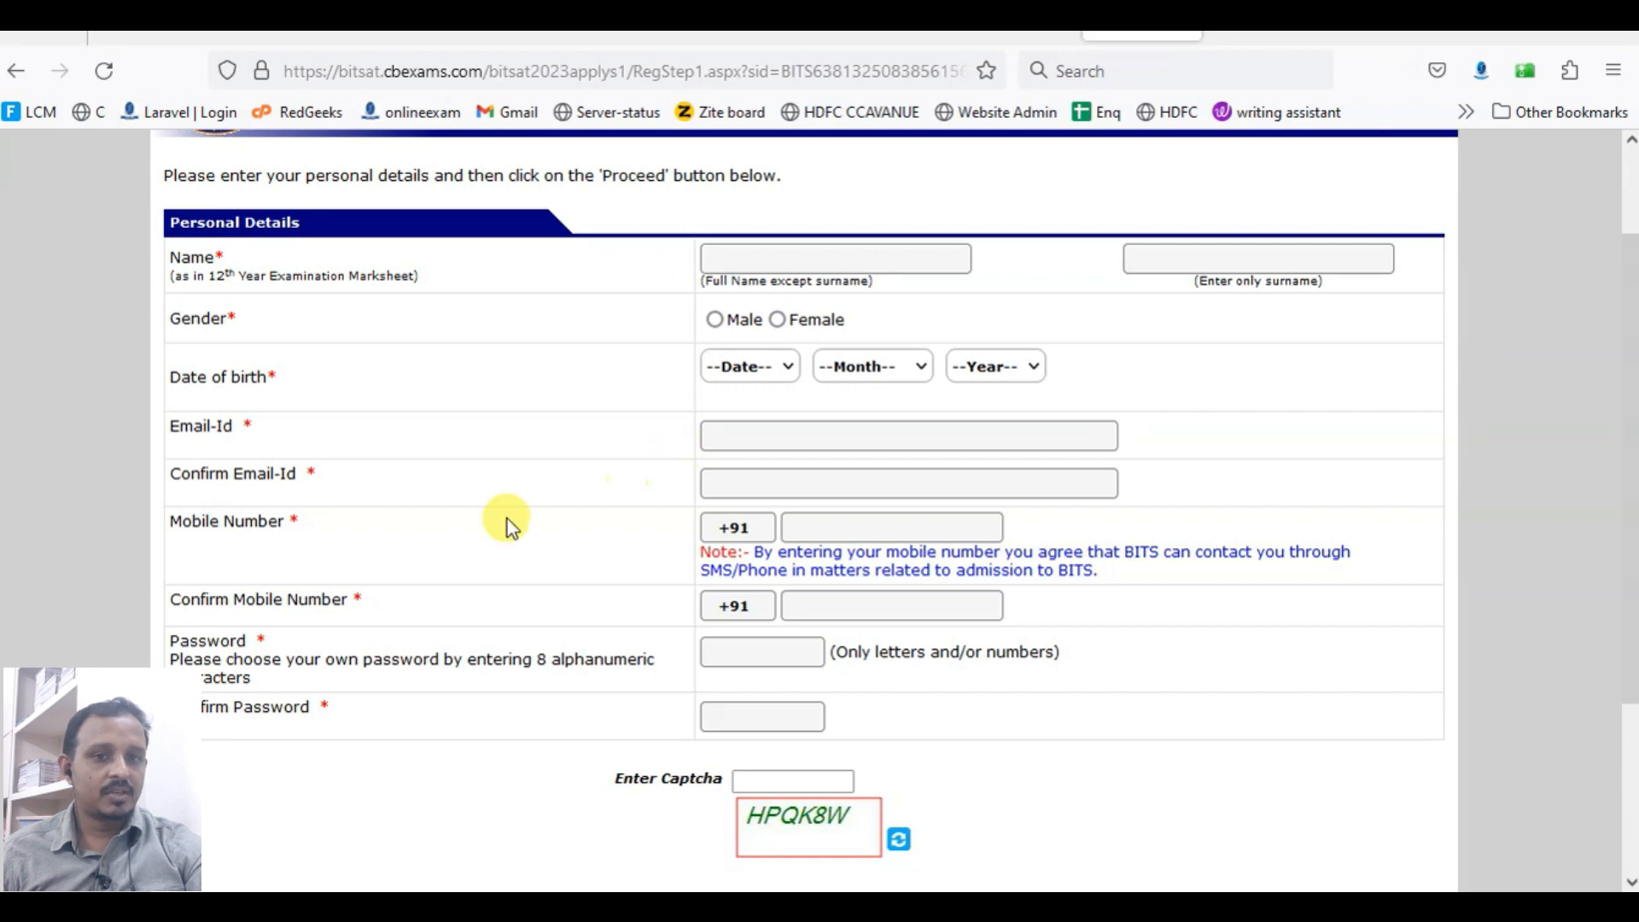
pyautogui.scroll(-2, 427, 547)
pyautogui.click(824, 479)
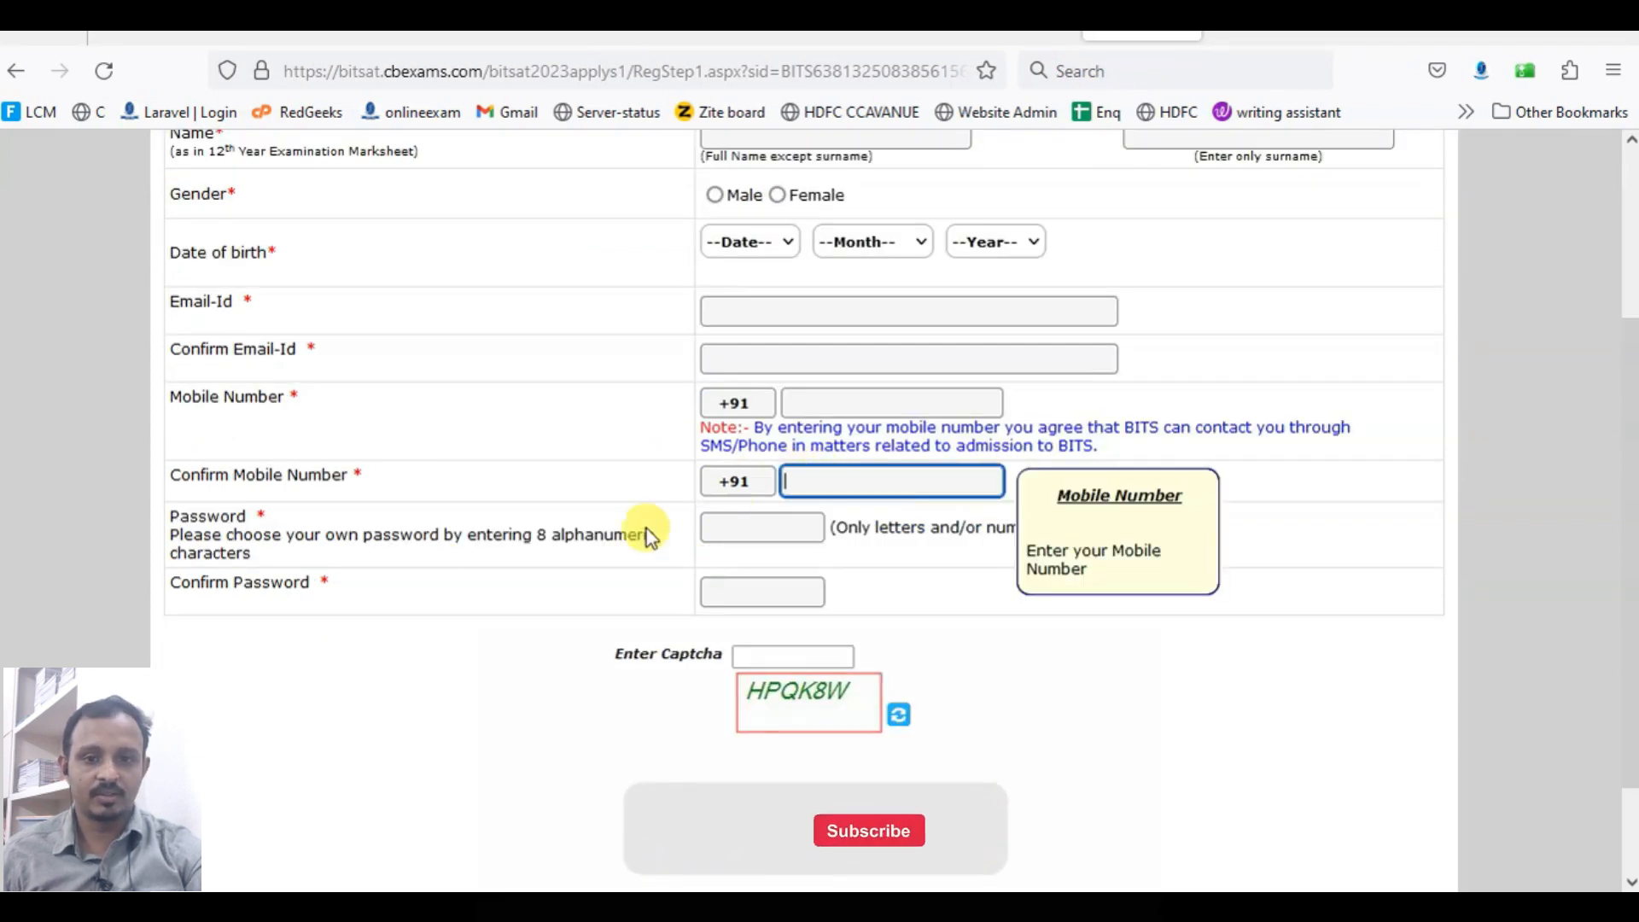
pyautogui.click(714, 530)
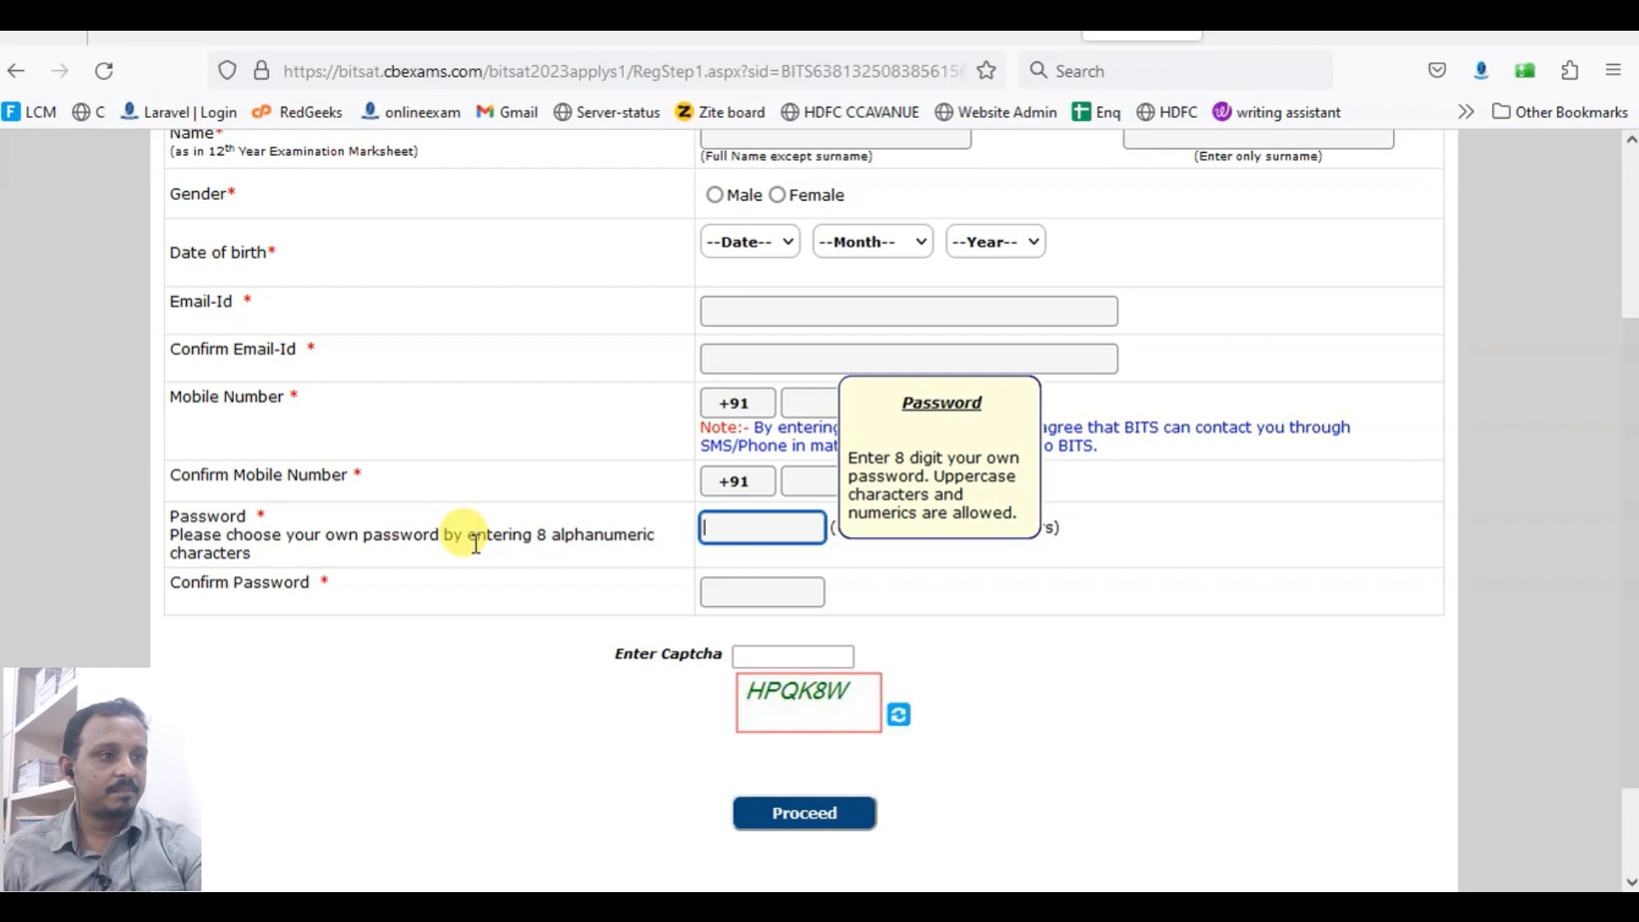
pyautogui.click(732, 589)
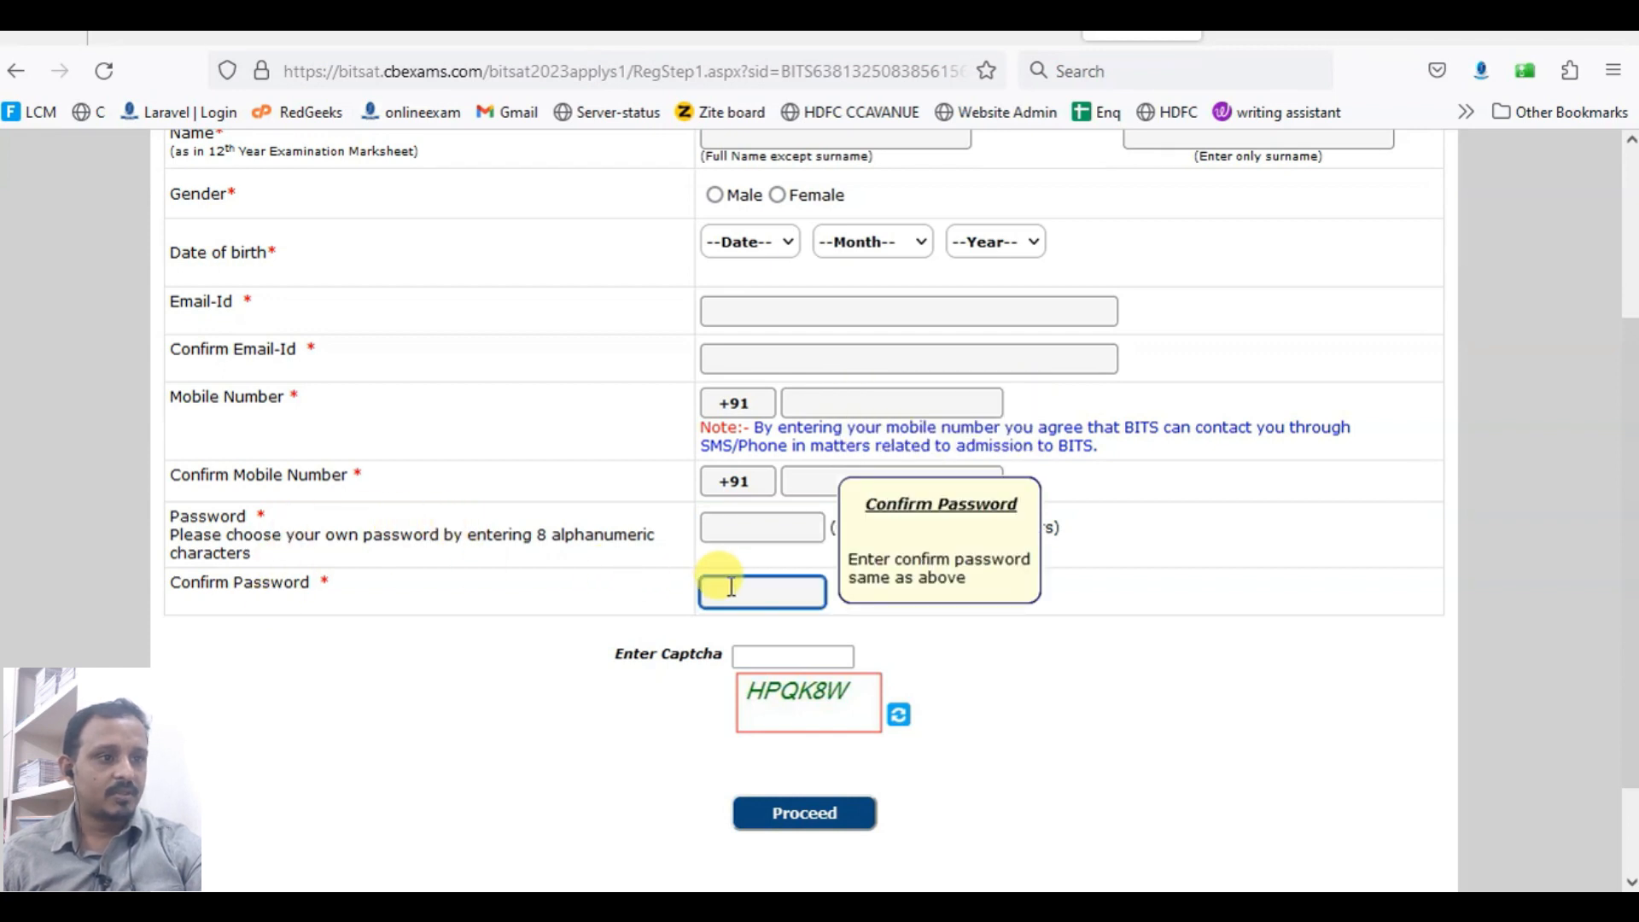
pyautogui.click(764, 662)
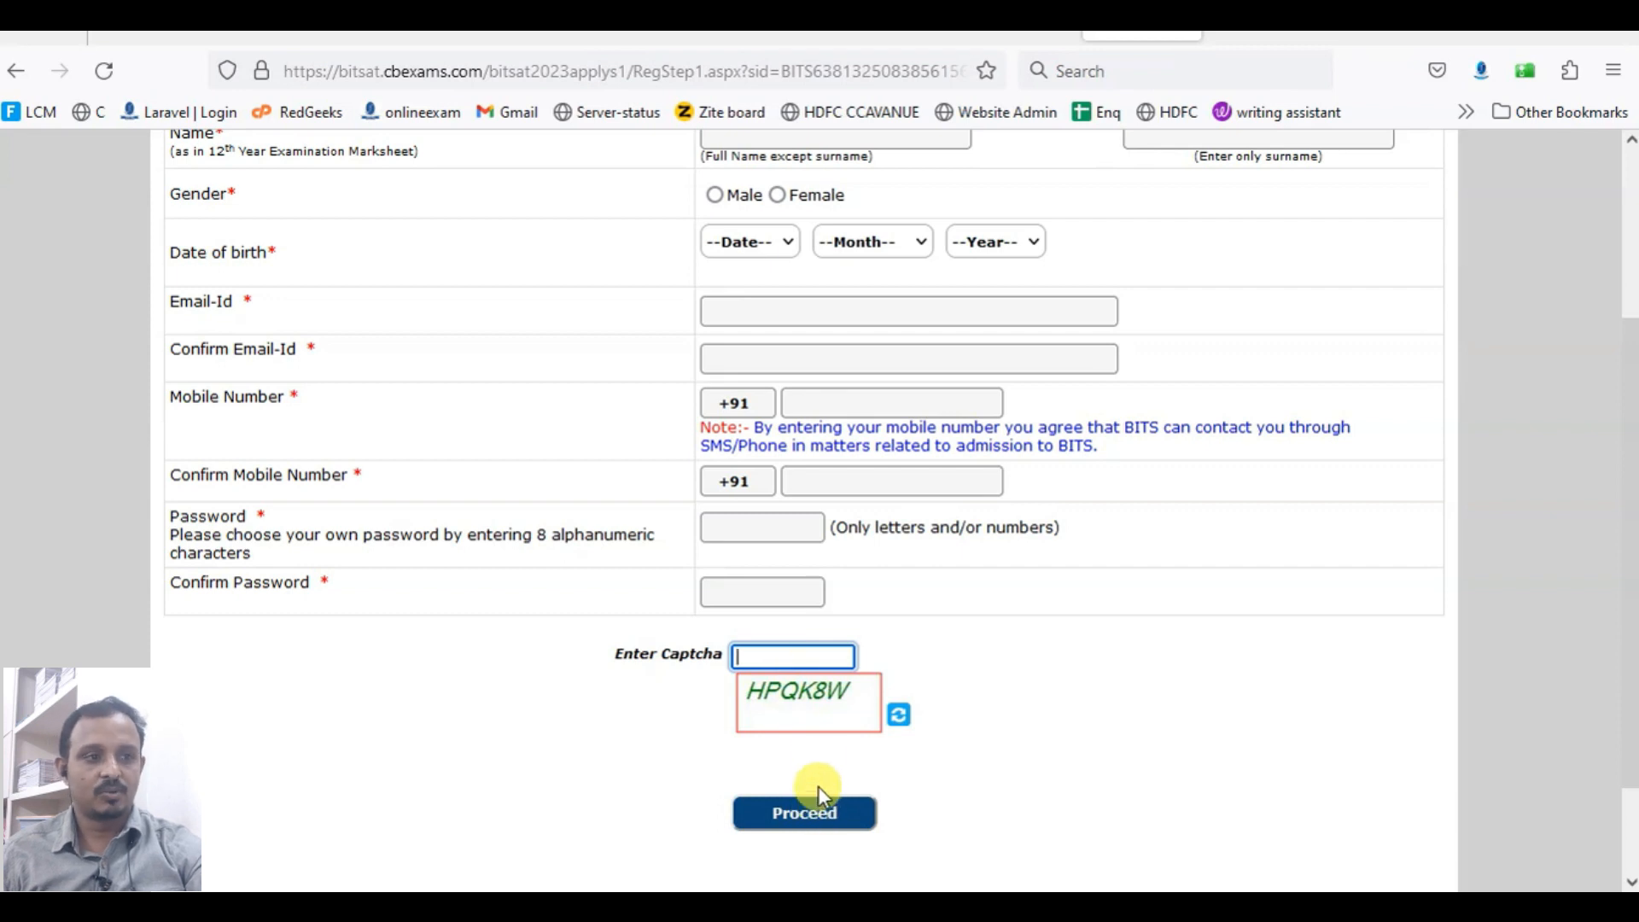
pyautogui.scroll(3, 777, 753)
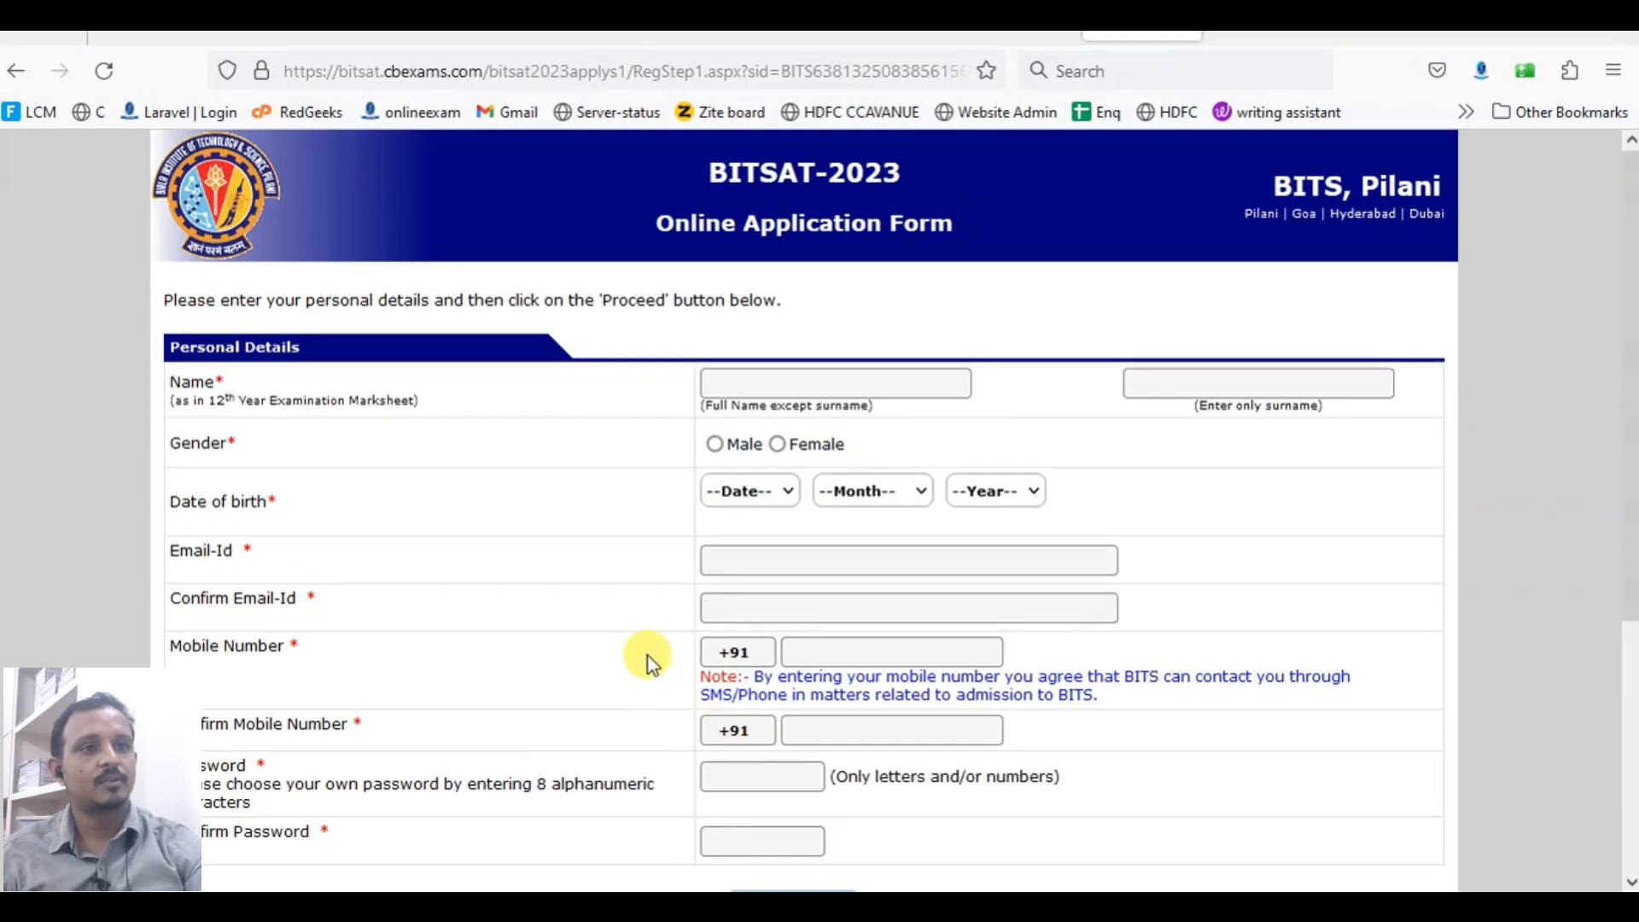
# Enter the candidate's first name, select Male, and set birth date 01 January 2000
pyautogui.click(751, 384)
pyautogui.write('JOUHAR')
pyautogui.press('Tab')
pyautogui.hotkey('shift', 'Tab')
pyautogui.click(751, 385)
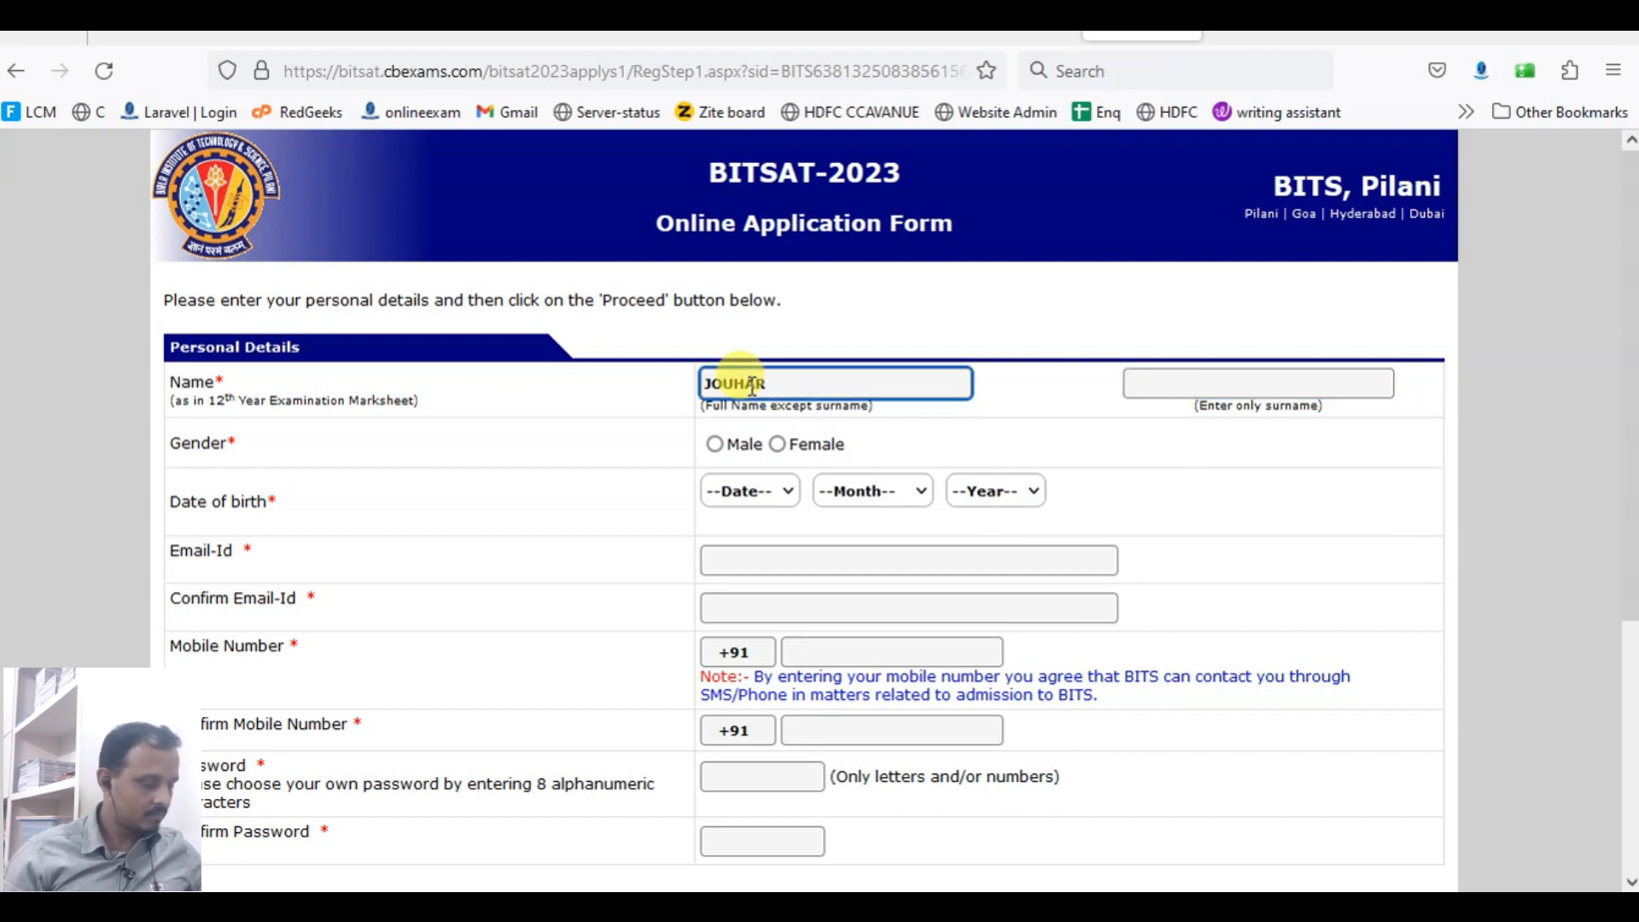
pyautogui.press('Tab')
pyautogui.press('Tab')
pyautogui.click(717, 444)
pyautogui.click(750, 492)
pyautogui.click(745, 550)
pyautogui.click(883, 493)
pyautogui.click(883, 551)
pyautogui.click(997, 490)
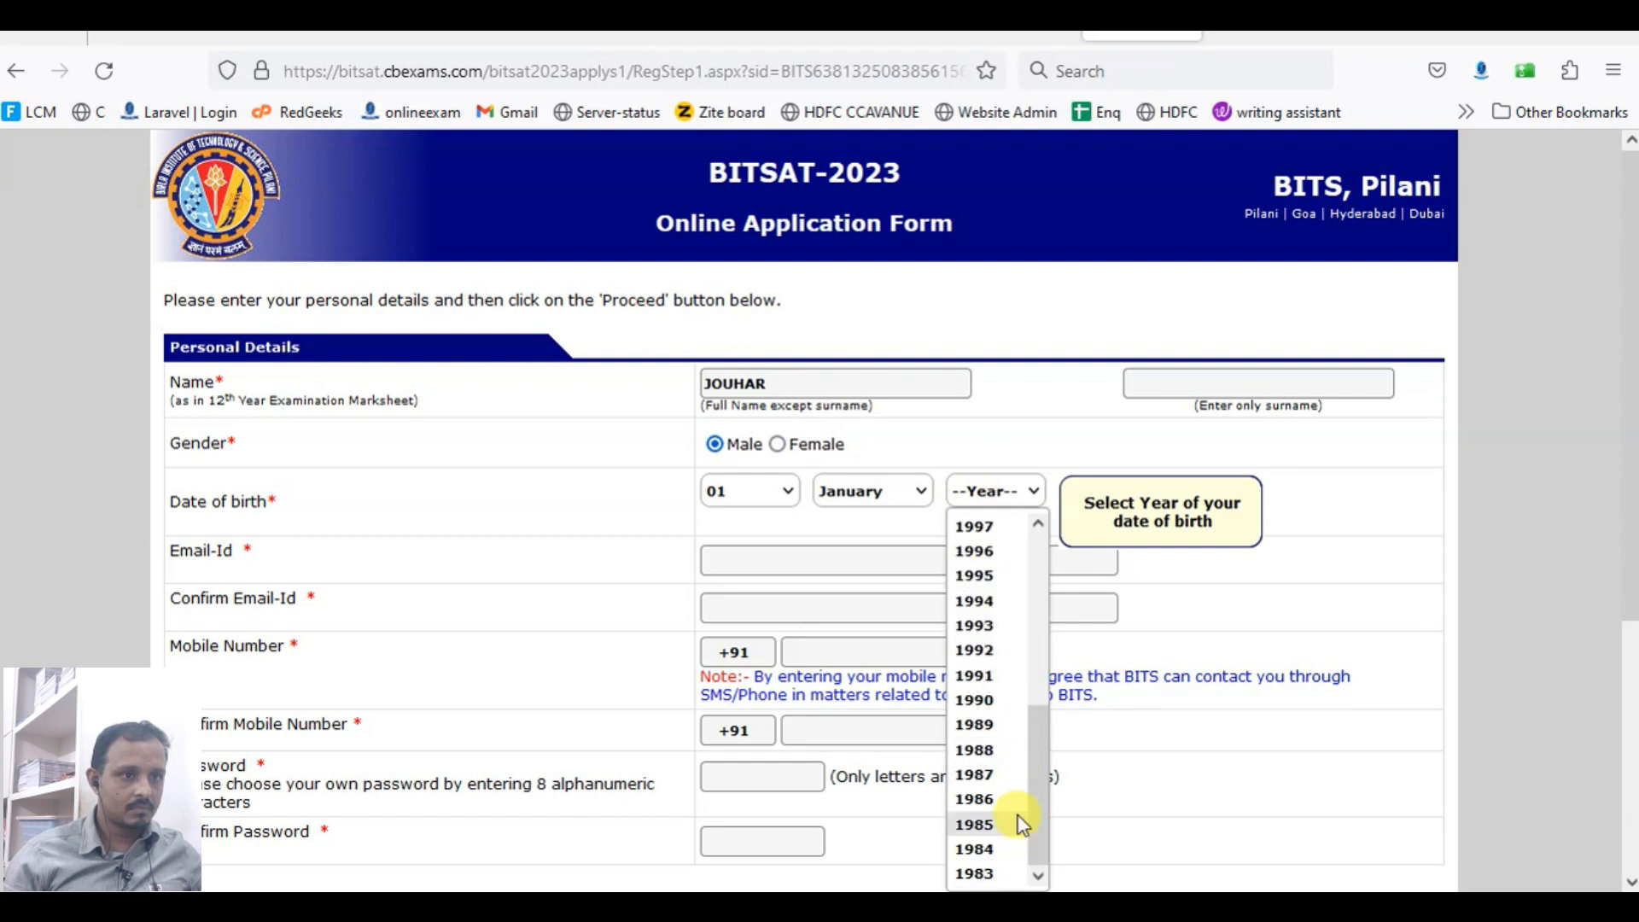
pyautogui.click(975, 798)
# Enter and confirm the candidate's e-mail address and mobile number
pyautogui.click(762, 560)
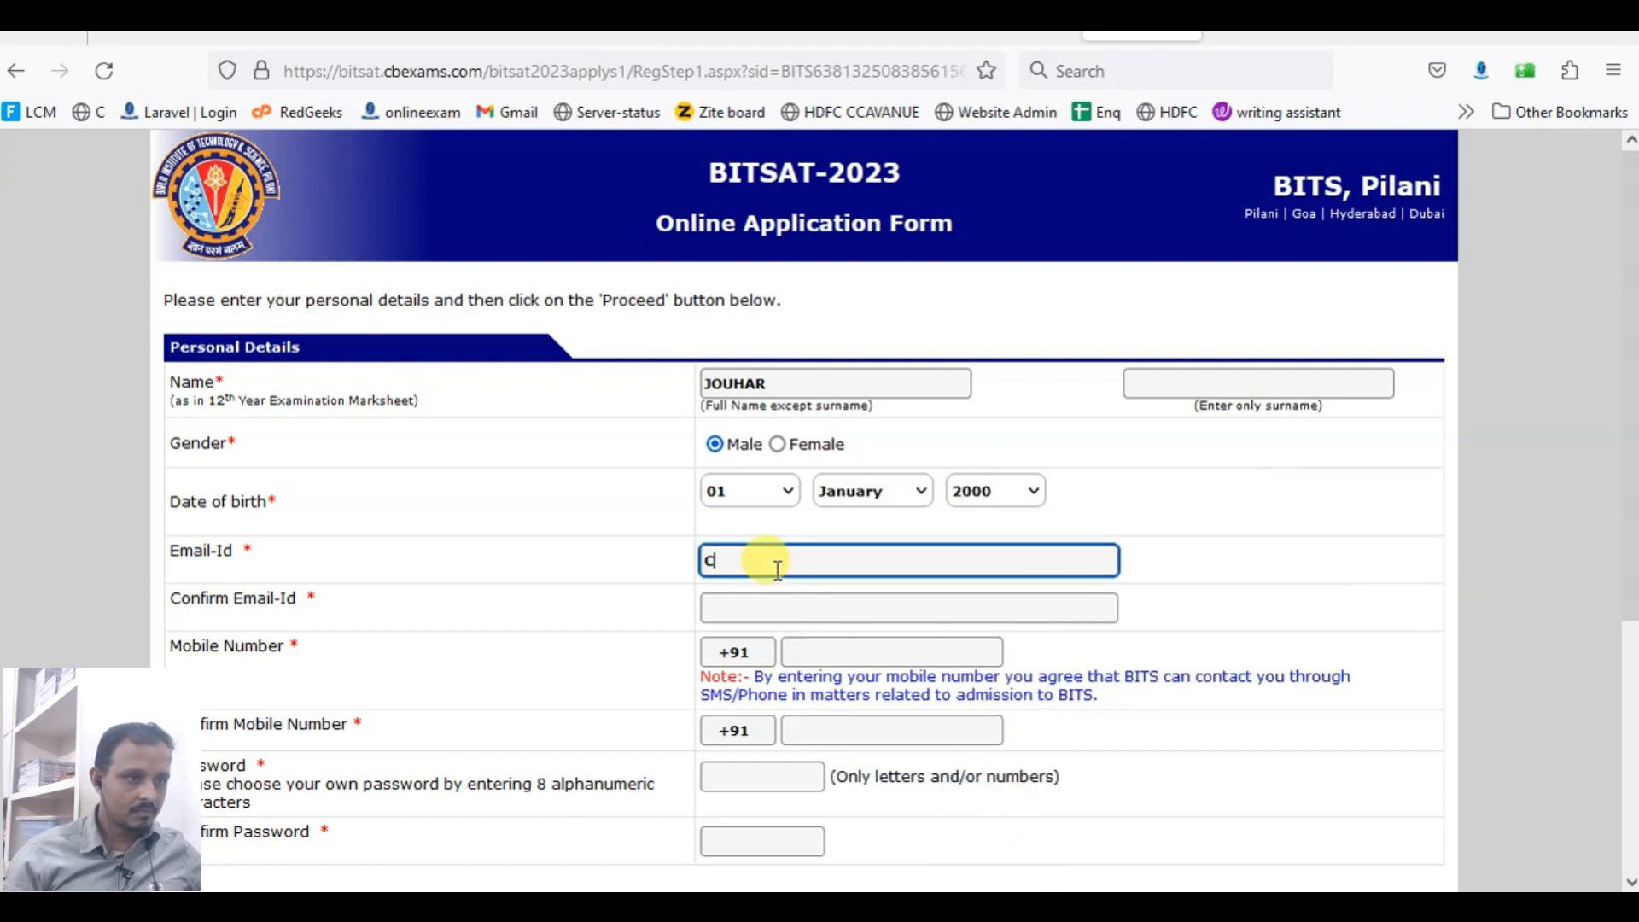
pyautogui.press('Tab')
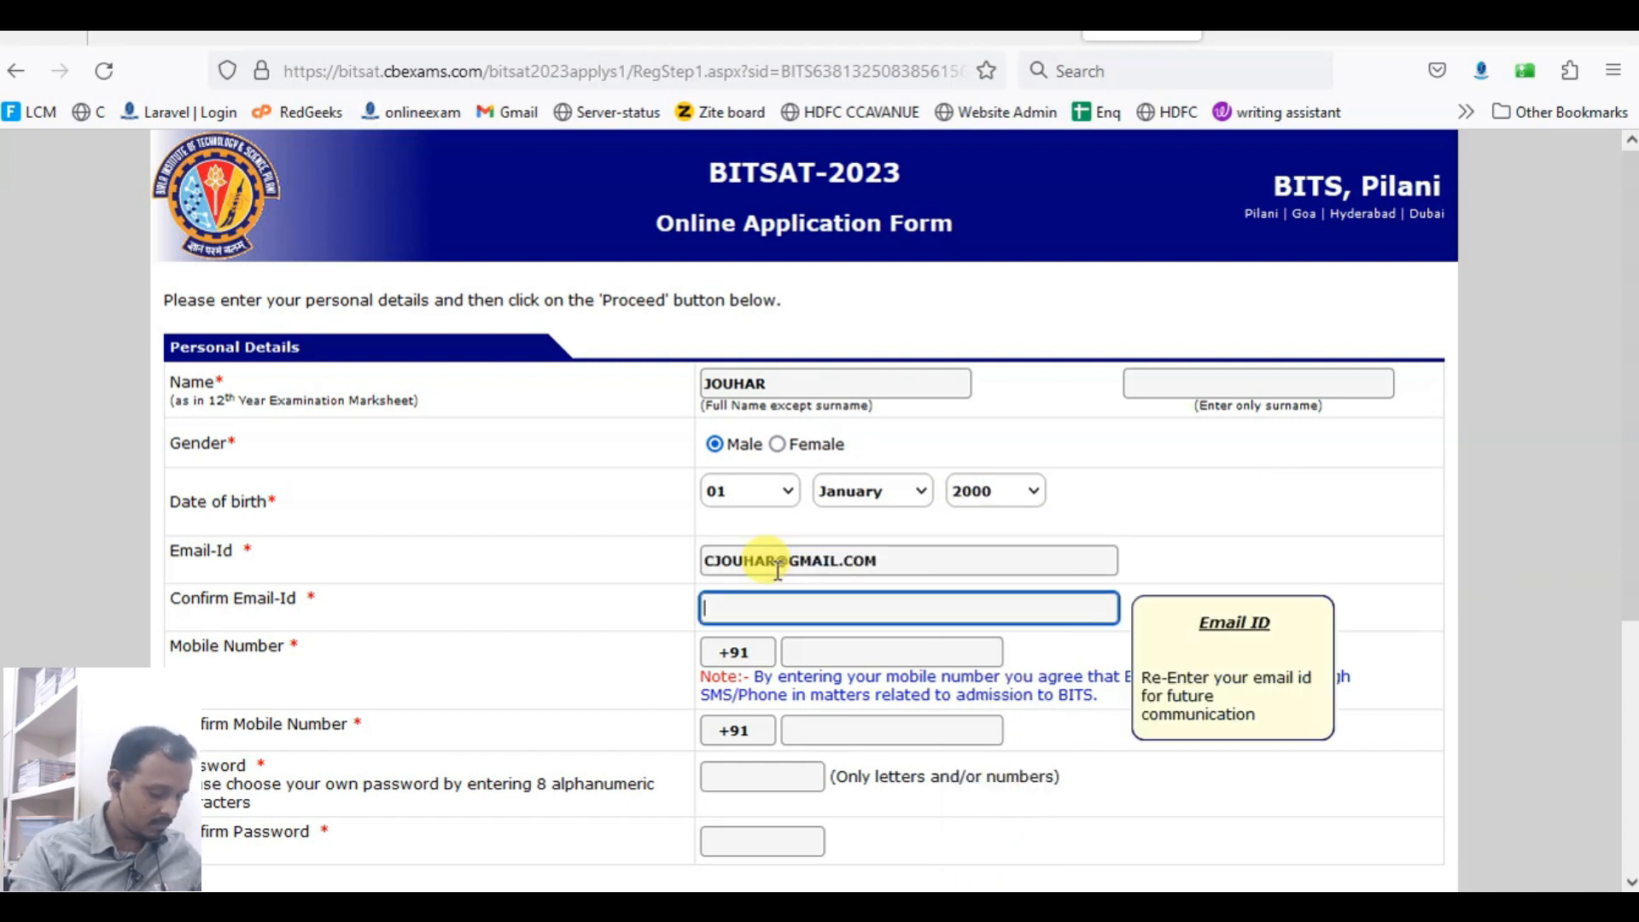
pyautogui.press('Tab')
pyautogui.press('Tab')
pyautogui.press('Tab')
pyautogui.press('Tab')
pyautogui.press('Tab')
# Enter an account password, replacing the first one after it is rejected
pyautogui.press('Tab')
pyautogui.scroll(-2, 914, 549)
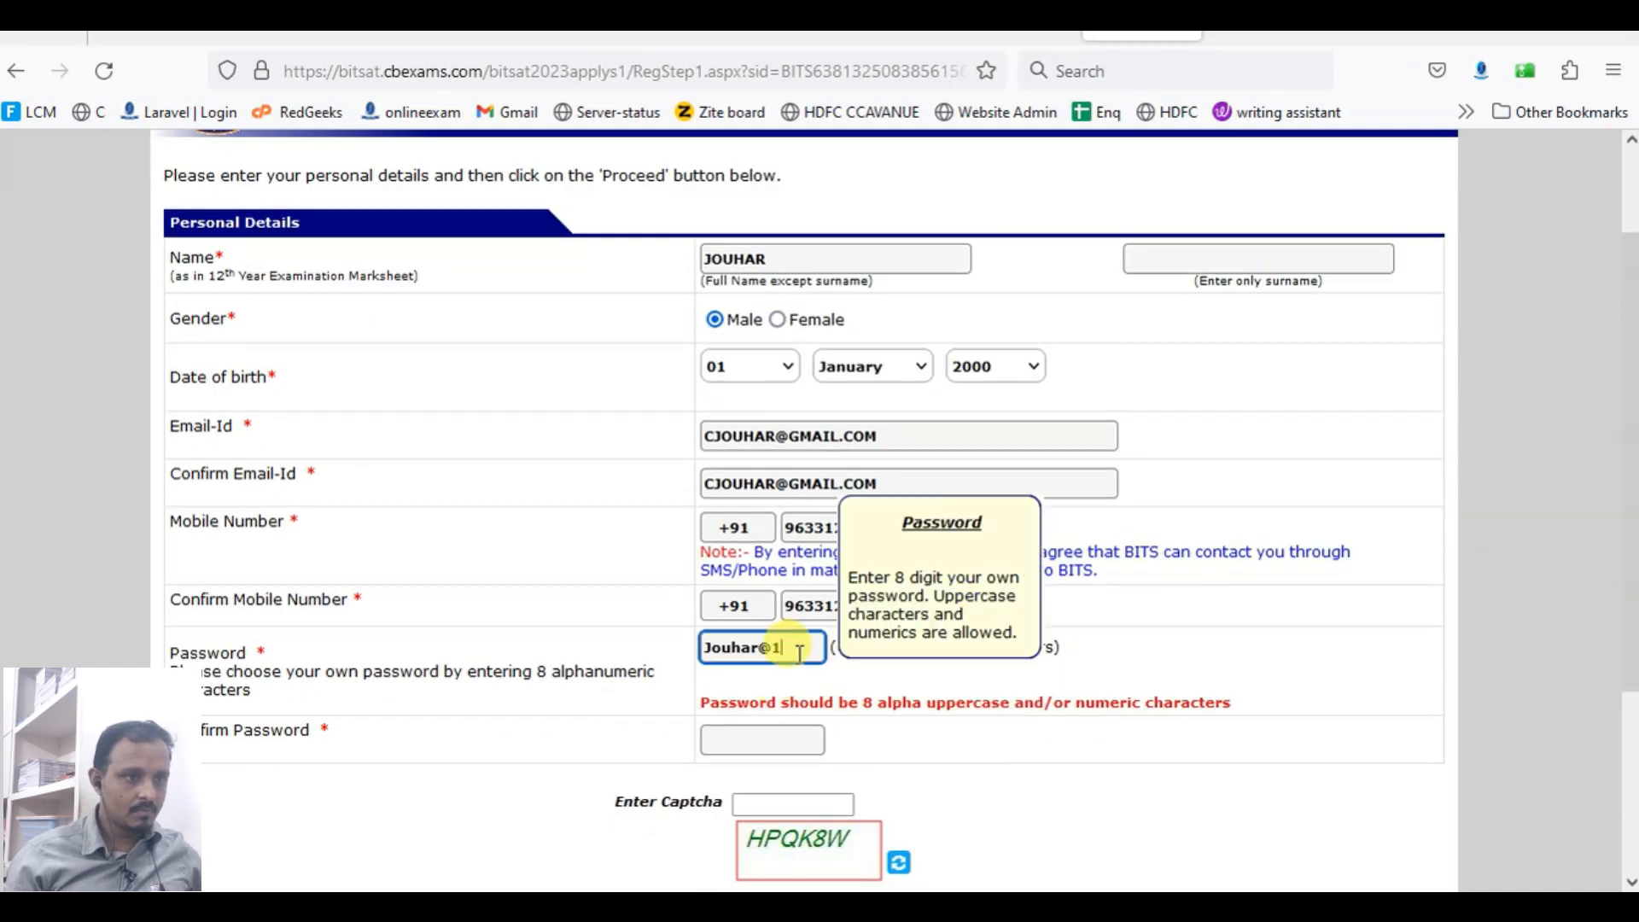
pyautogui.click(803, 649)
pyautogui.moveTo(807, 651); pyautogui.dragTo(678, 653)
pyautogui.press('BackSpace')
pyautogui.press('Tab')
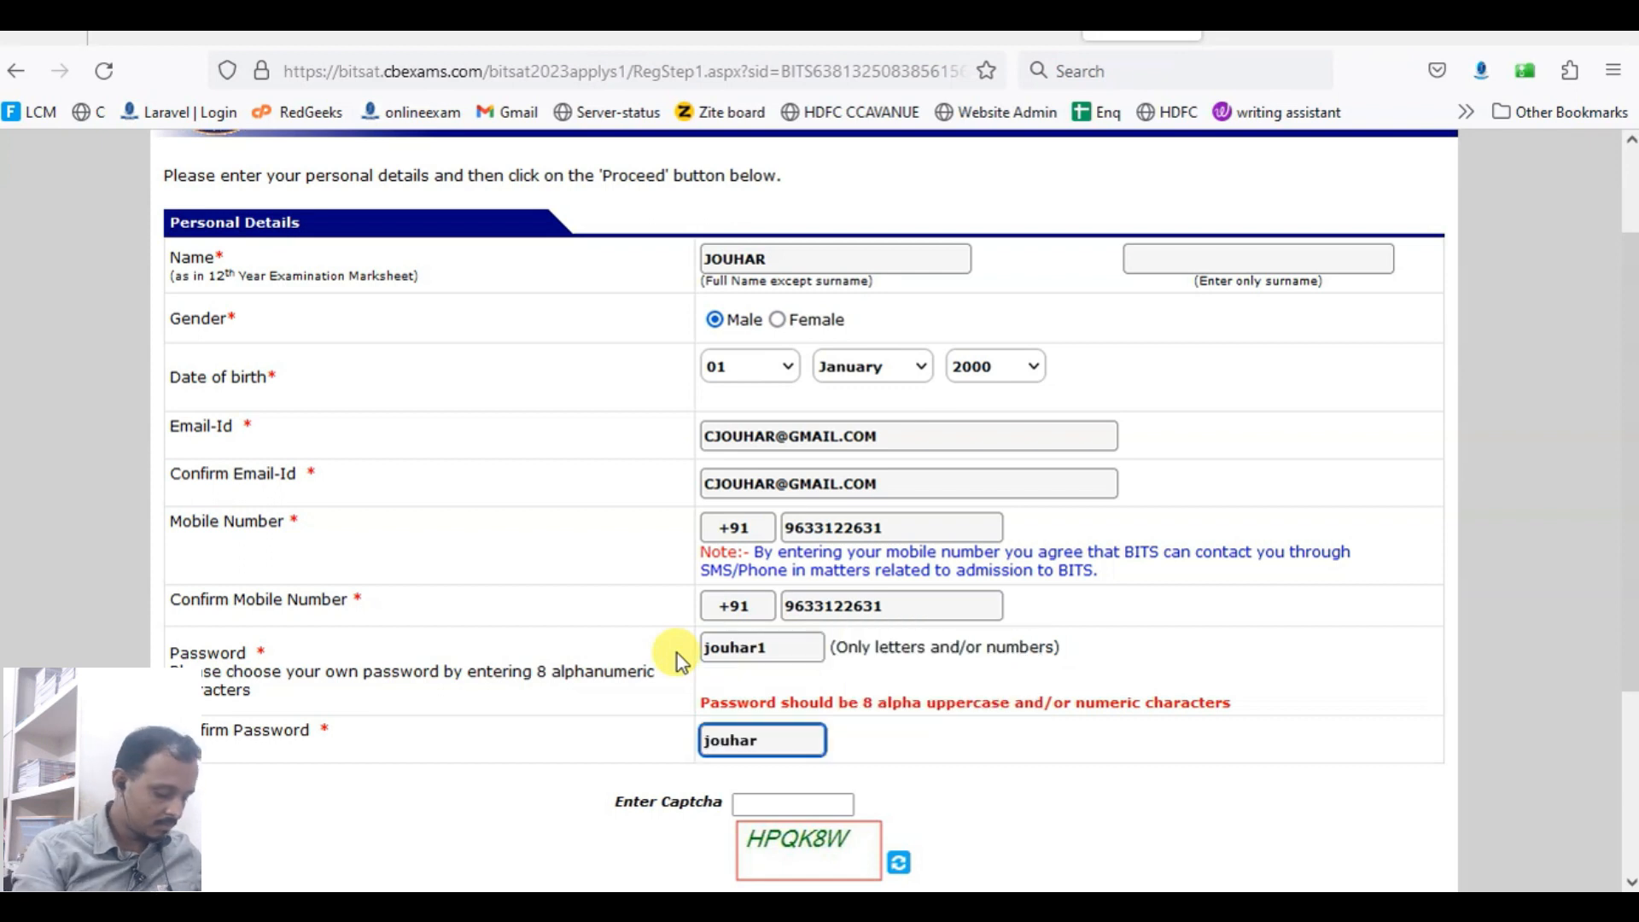
# Make the confirmed password match and enter the captcha code
pyautogui.press('Left')
pyautogui.press('Left')
pyautogui.press('Left')
pyautogui.press('Left')
pyautogui.press('Left')
pyautogui.press('Left')
pyautogui.press('Right')
pyautogui.press('Right')
pyautogui.press('Right')
pyautogui.press('Right')
pyautogui.press('Right')
pyautogui.press('Right')
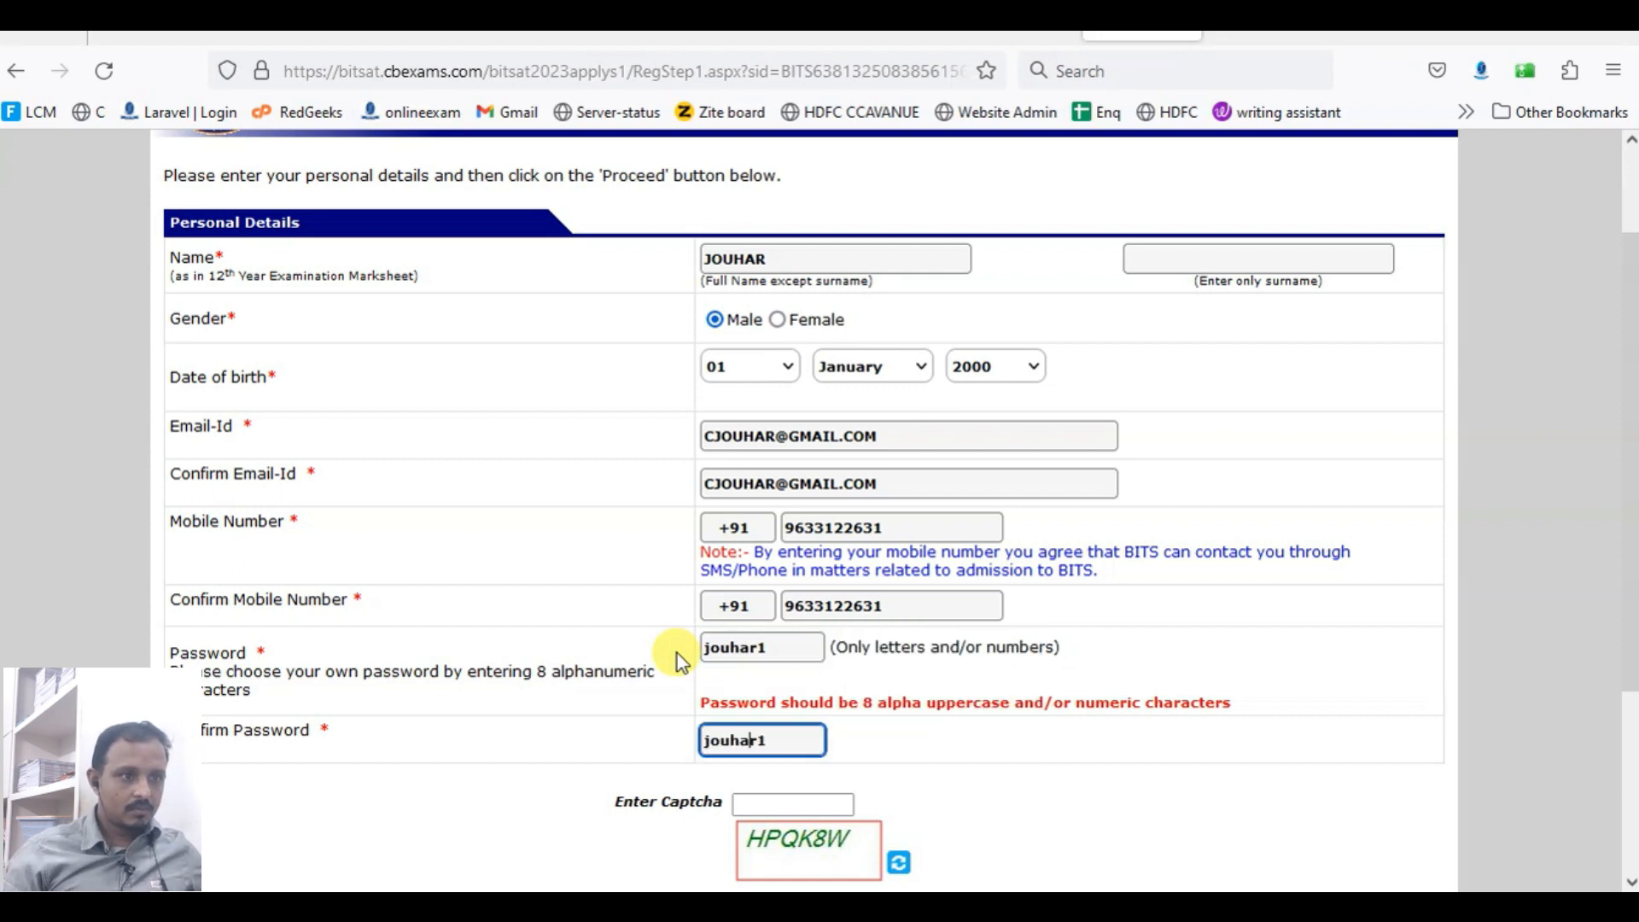
pyautogui.write('2')
pyautogui.click(779, 651)
pyautogui.write('2')
pyautogui.press('Tab')
pyautogui.press('Tab')
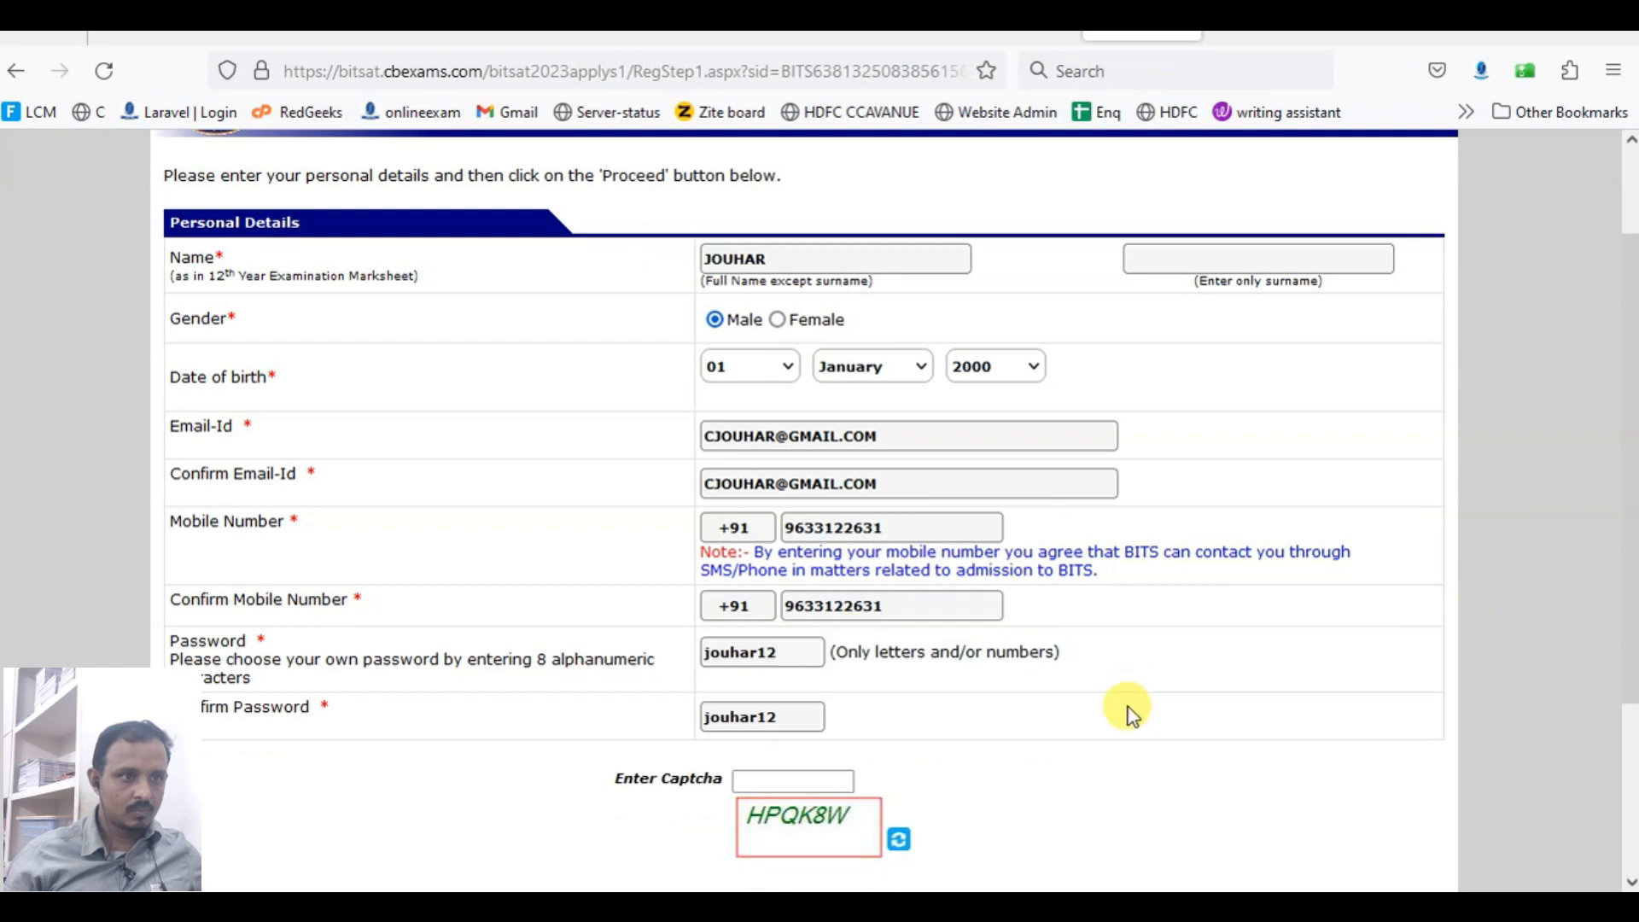
pyautogui.write('HPQ')
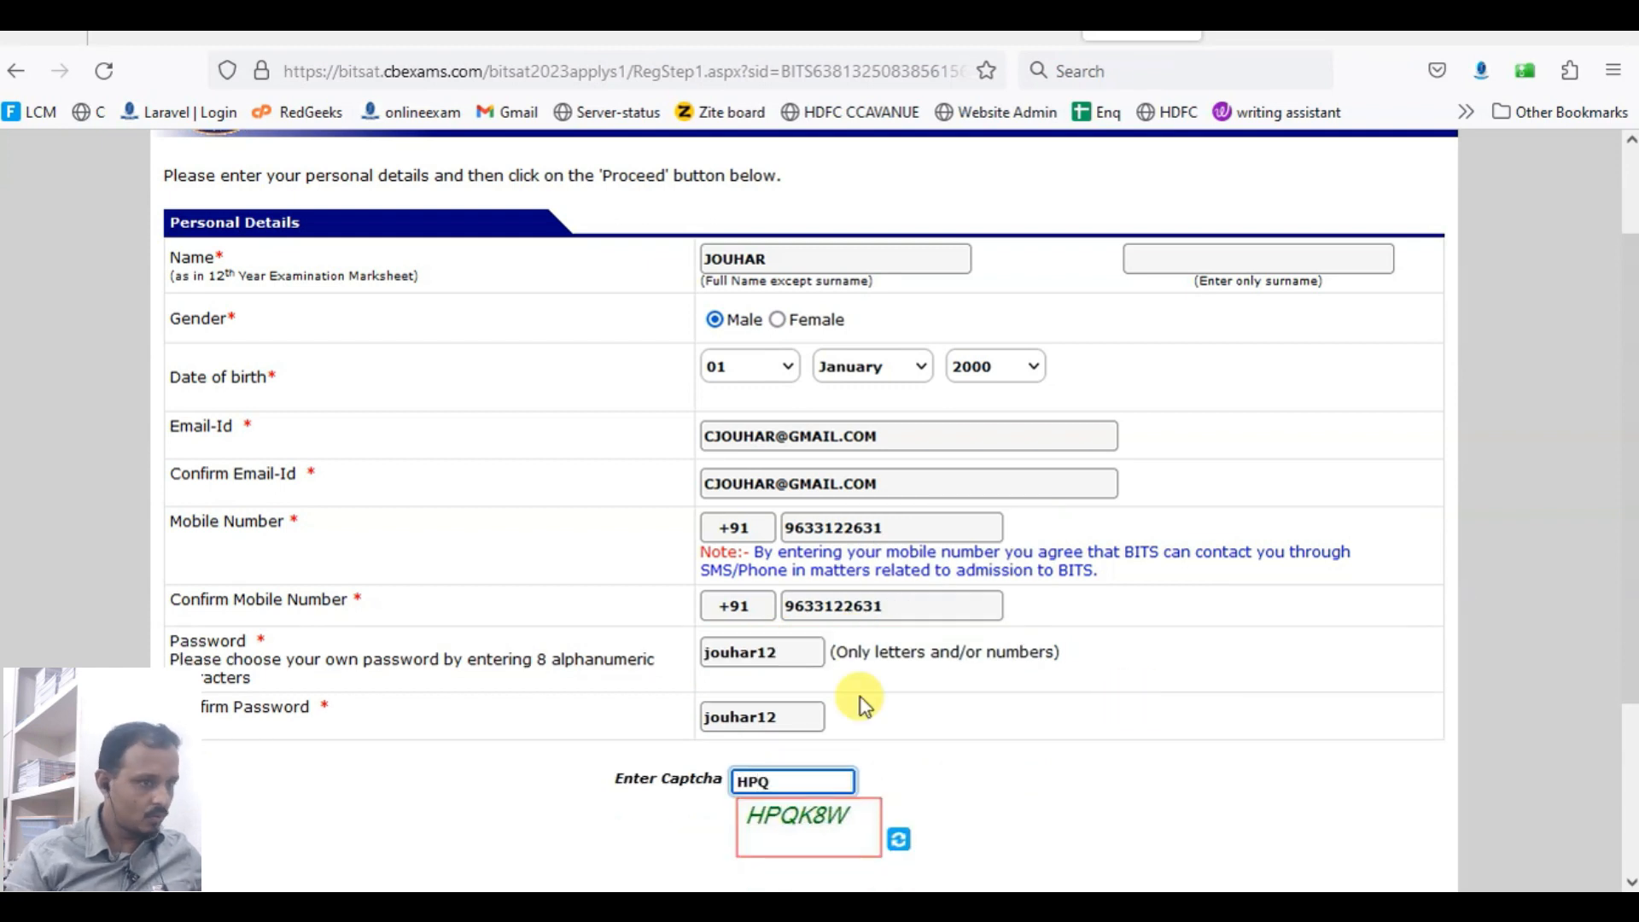
pyautogui.write('K8W')
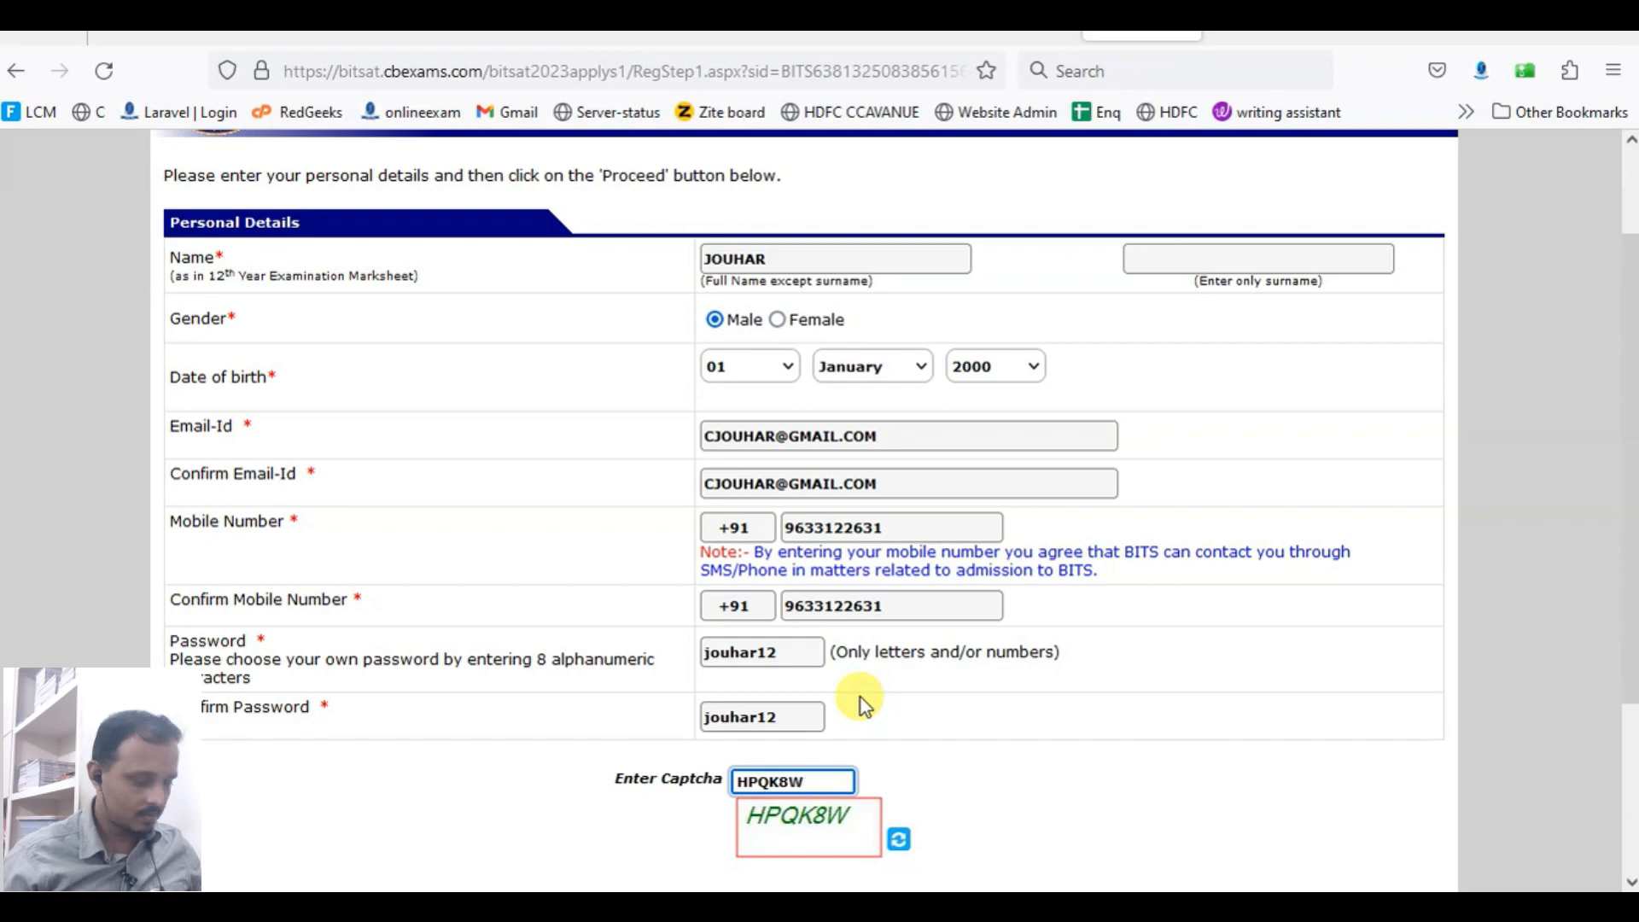
pyautogui.scroll(-3, 860, 699)
# Submit the personal details and note the allotted application number
pyautogui.click(820, 684)
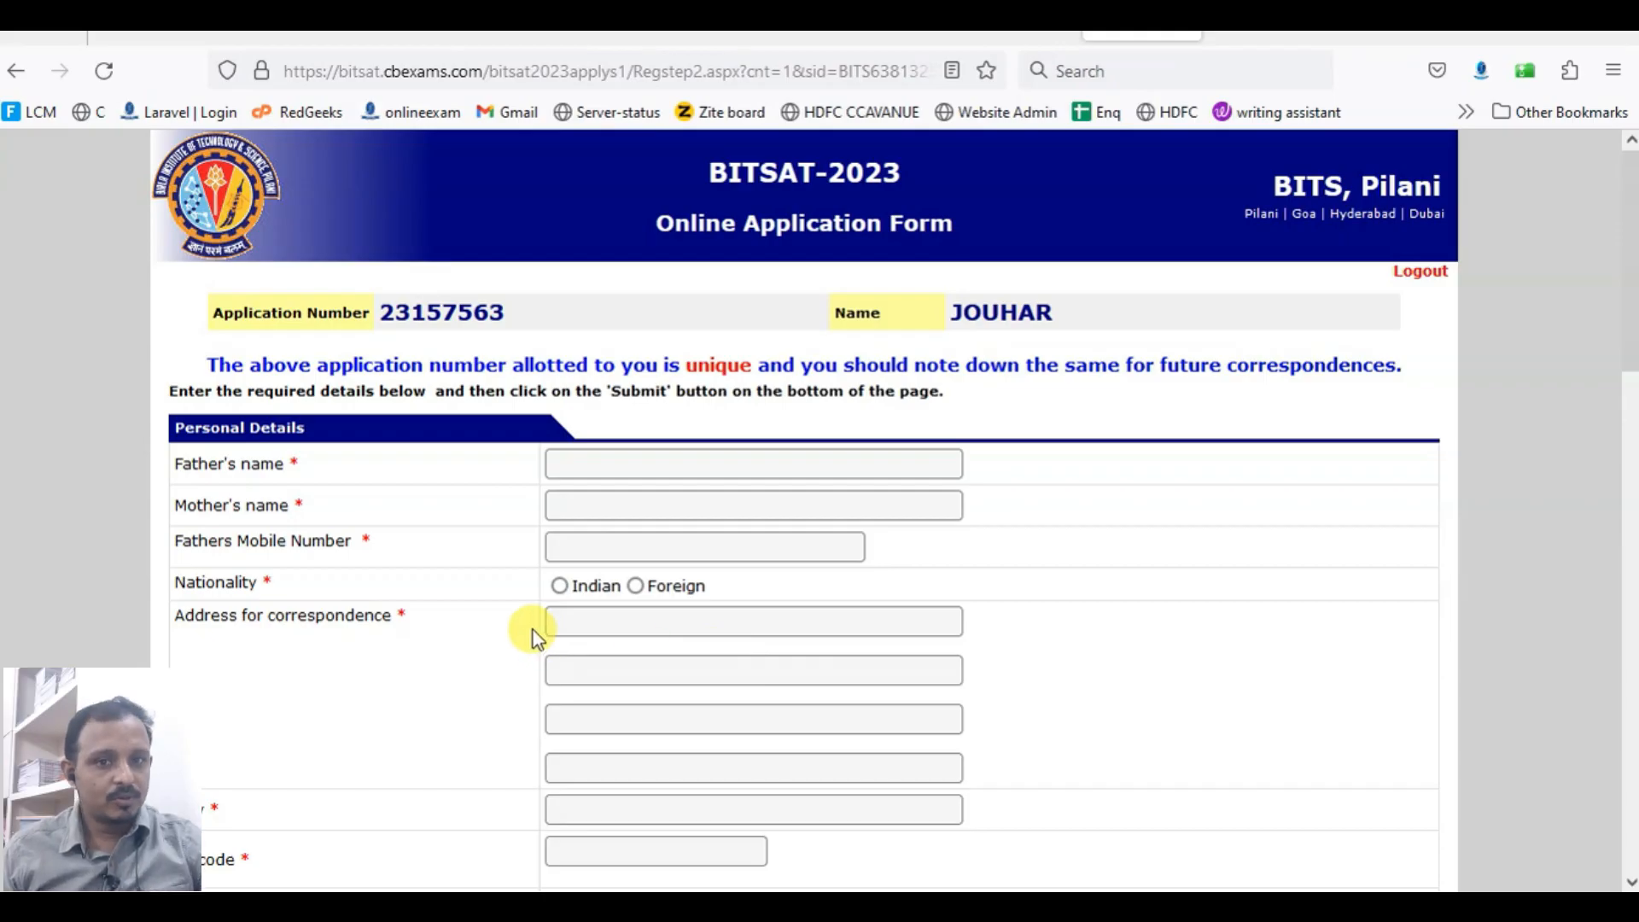
pyautogui.moveTo(384, 315); pyautogui.dragTo(515, 314)
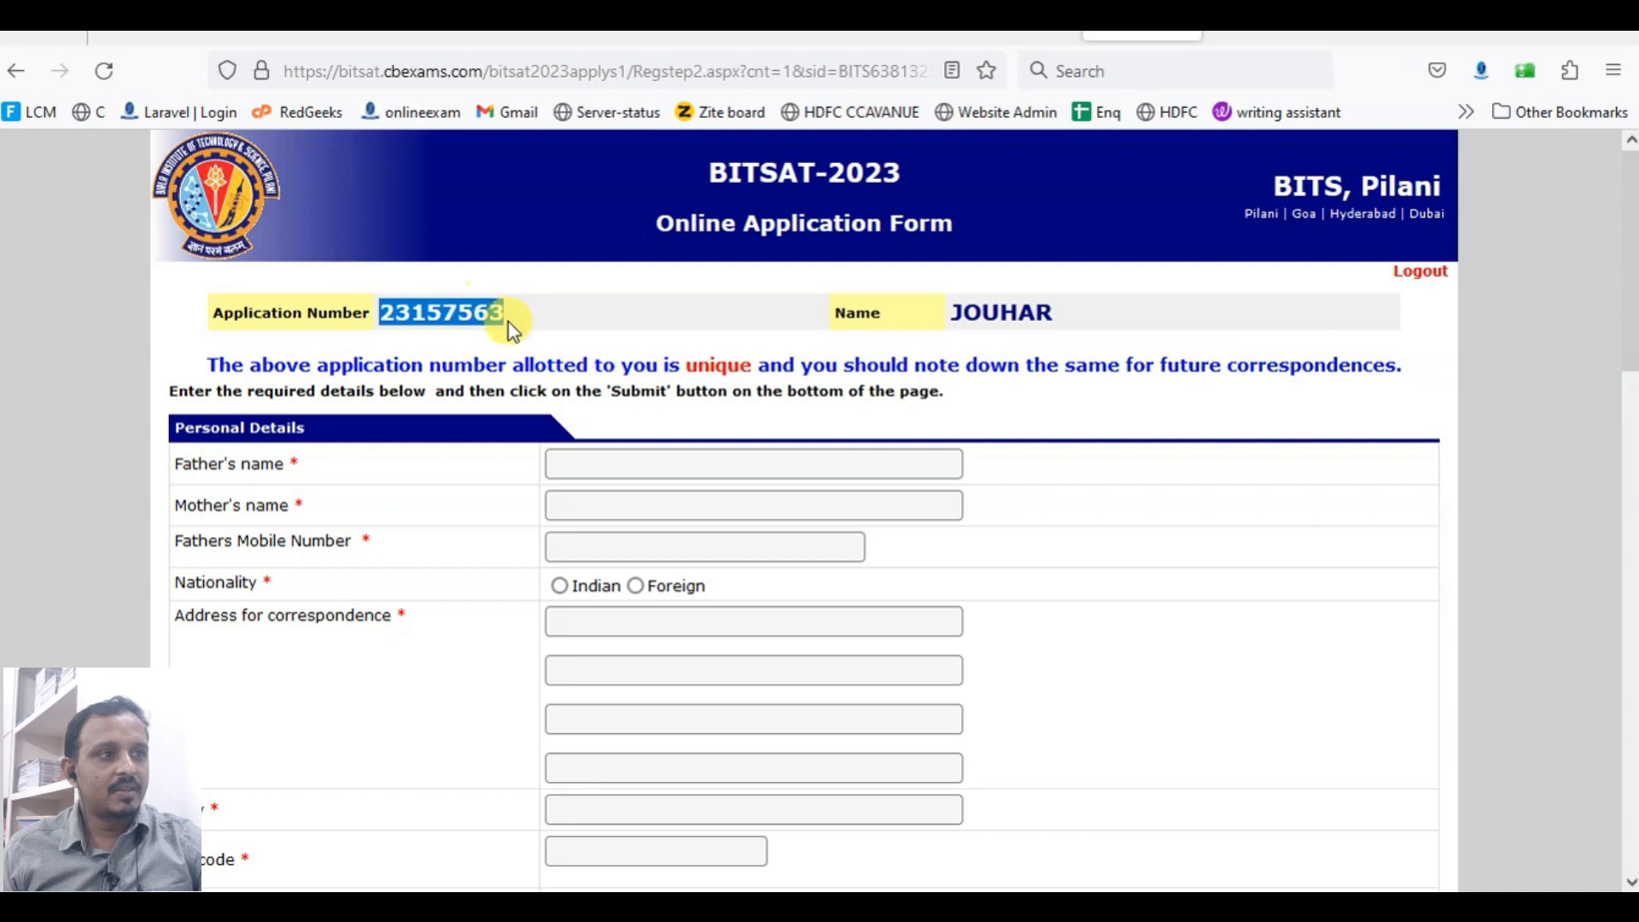
pyautogui.scroll(-3, 367, 465)
# Step through the parents' details and correspondence address fields without filling them
pyautogui.click(602, 338)
pyautogui.click(590, 385)
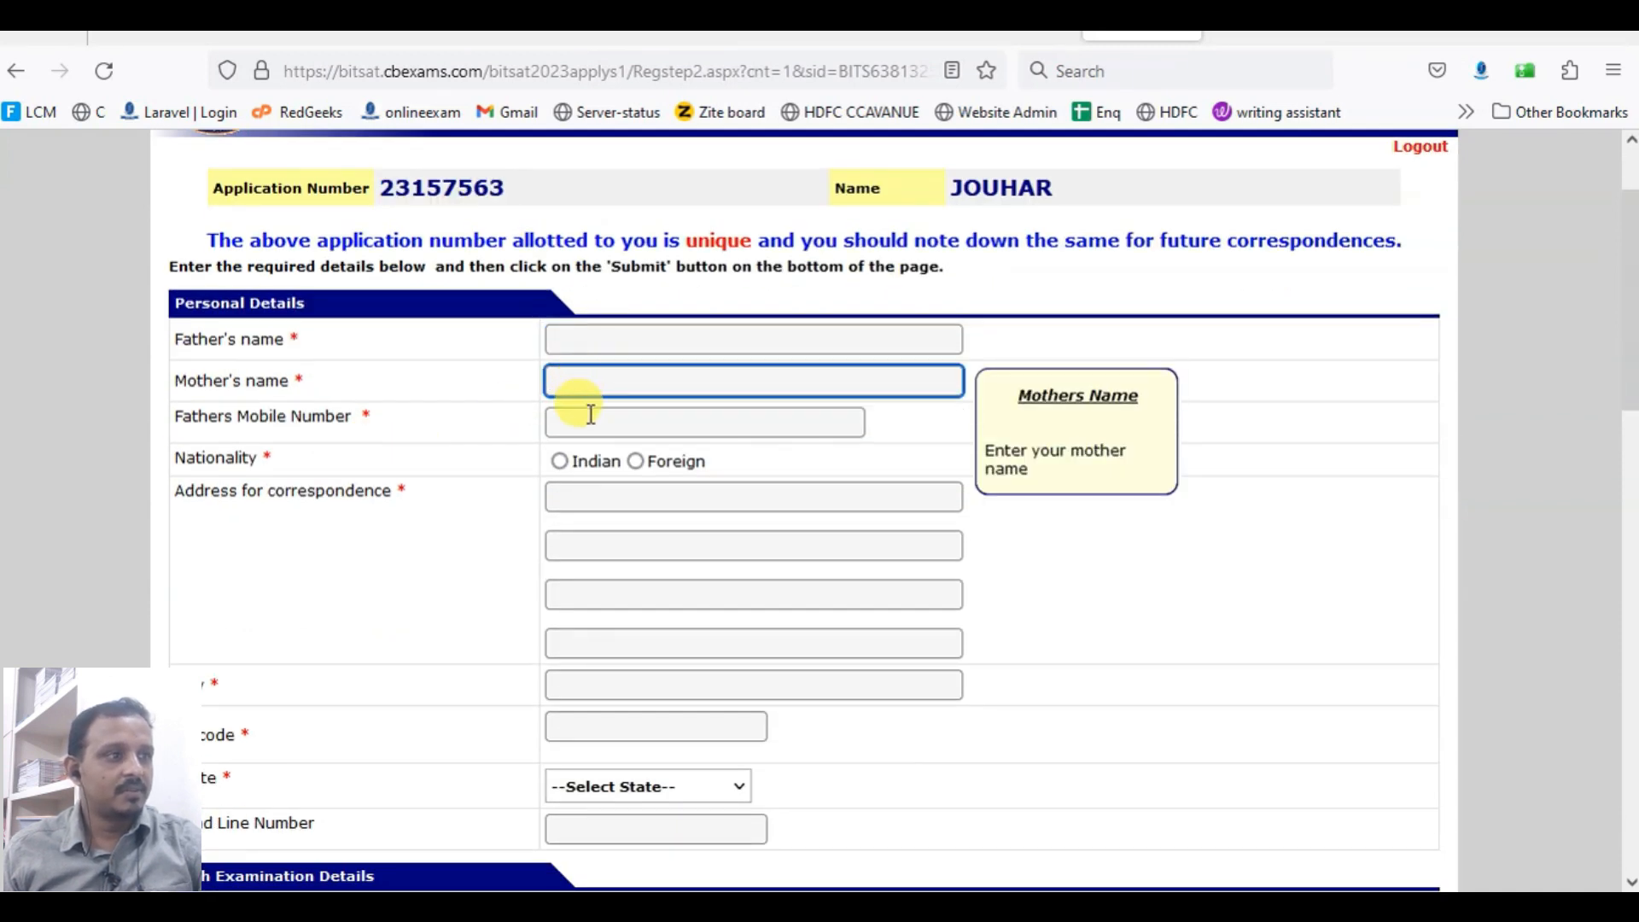
pyautogui.click(590, 414)
pyautogui.click(581, 480)
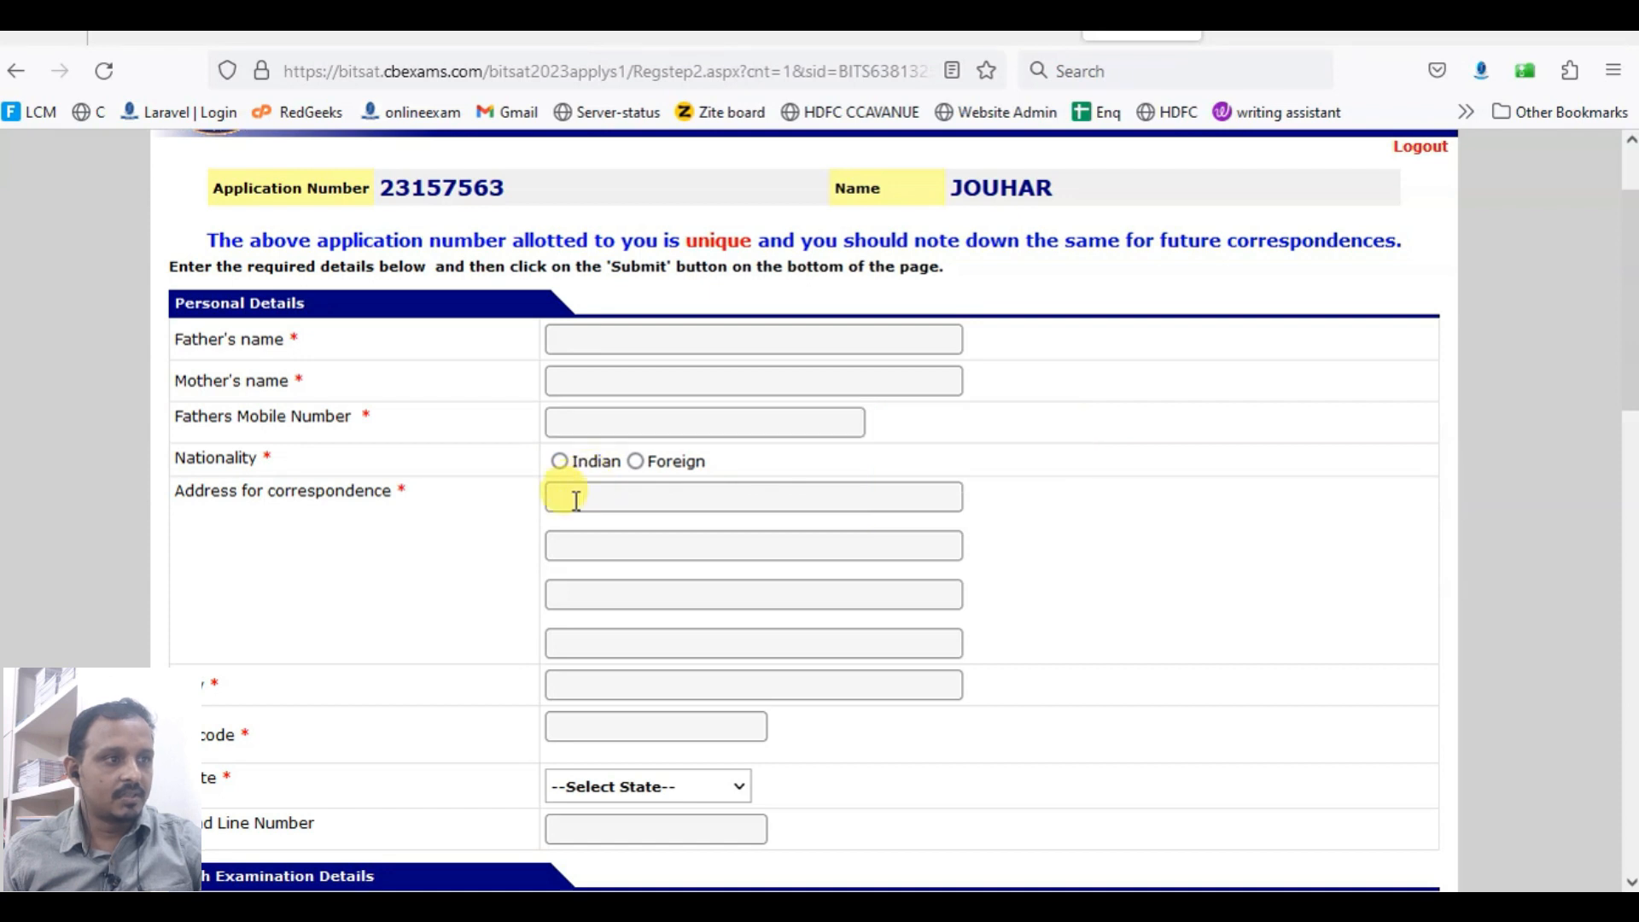
pyautogui.scroll(-3, 563, 512)
pyautogui.scroll(-3, 602, 505)
pyautogui.click(591, 478)
pyautogui.click(596, 534)
pyautogui.scroll(-1, 596, 564)
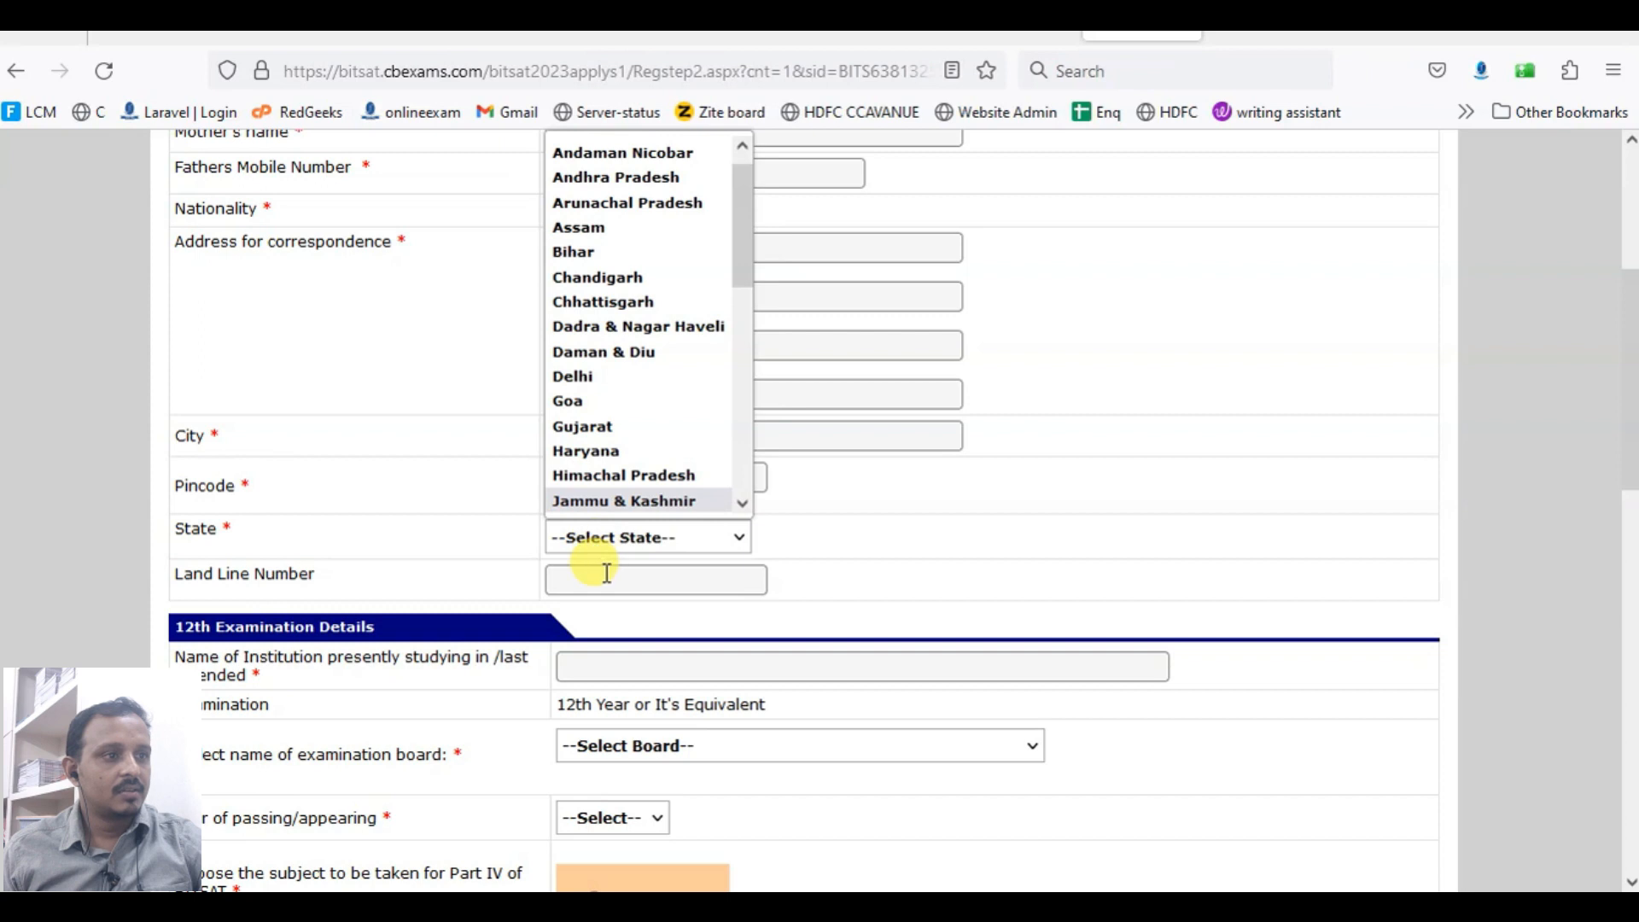
pyautogui.click(613, 577)
pyautogui.scroll(-3, 621, 566)
pyautogui.scroll(-3, 622, 566)
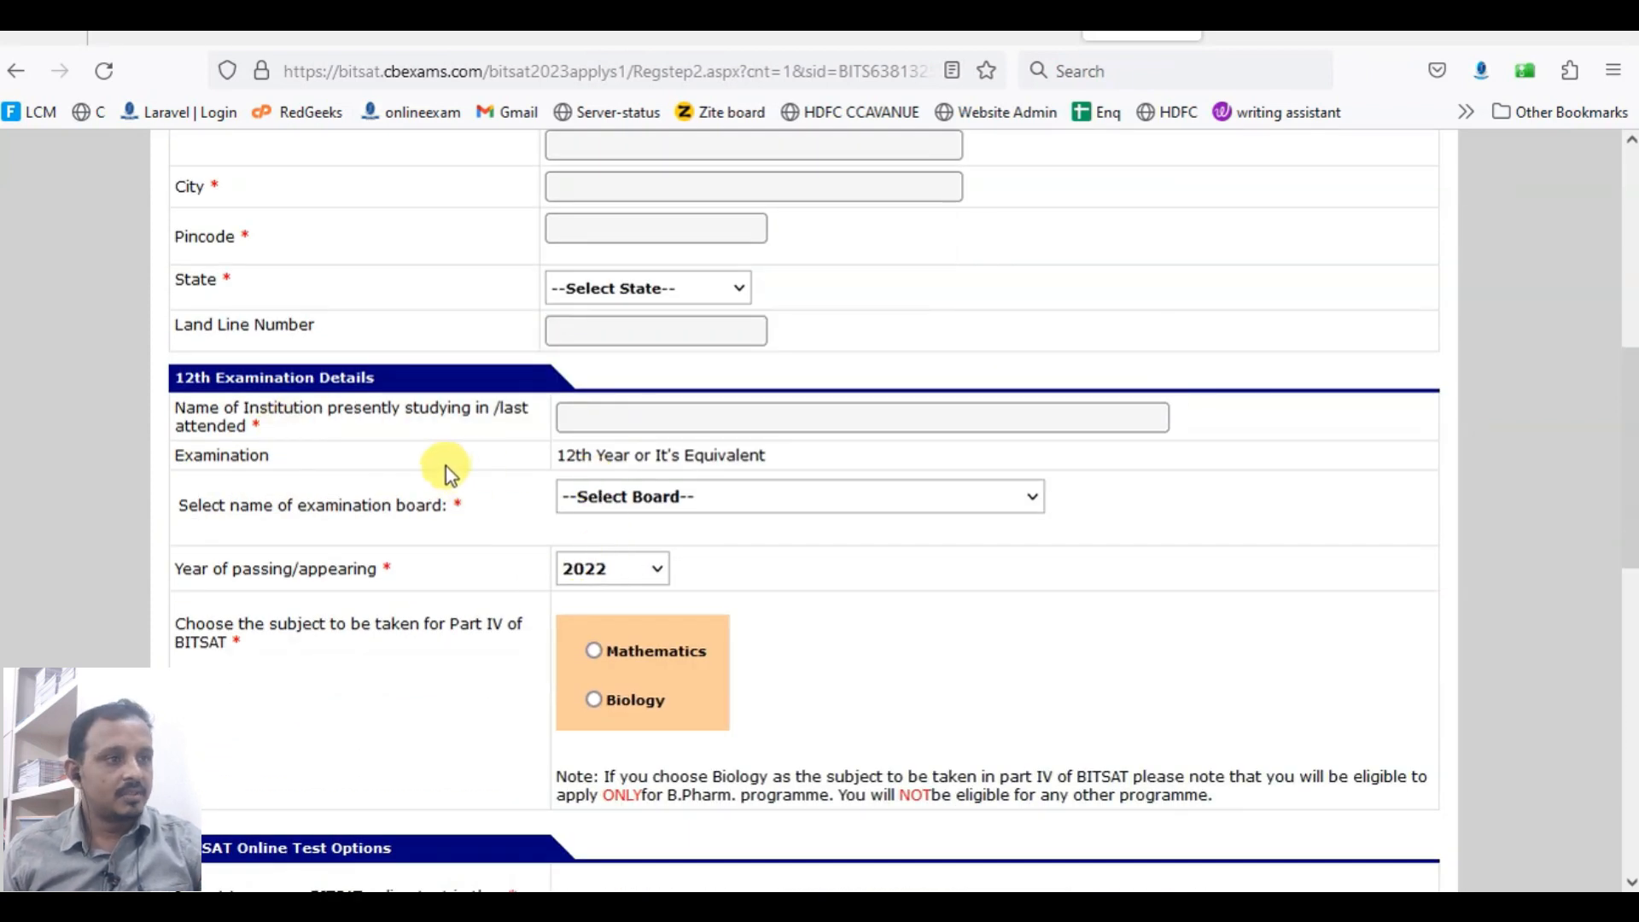
# Leave the board unselected and passing year at 2022, and choose Biology for Part IV
pyautogui.click(593, 414)
pyautogui.click(610, 500)
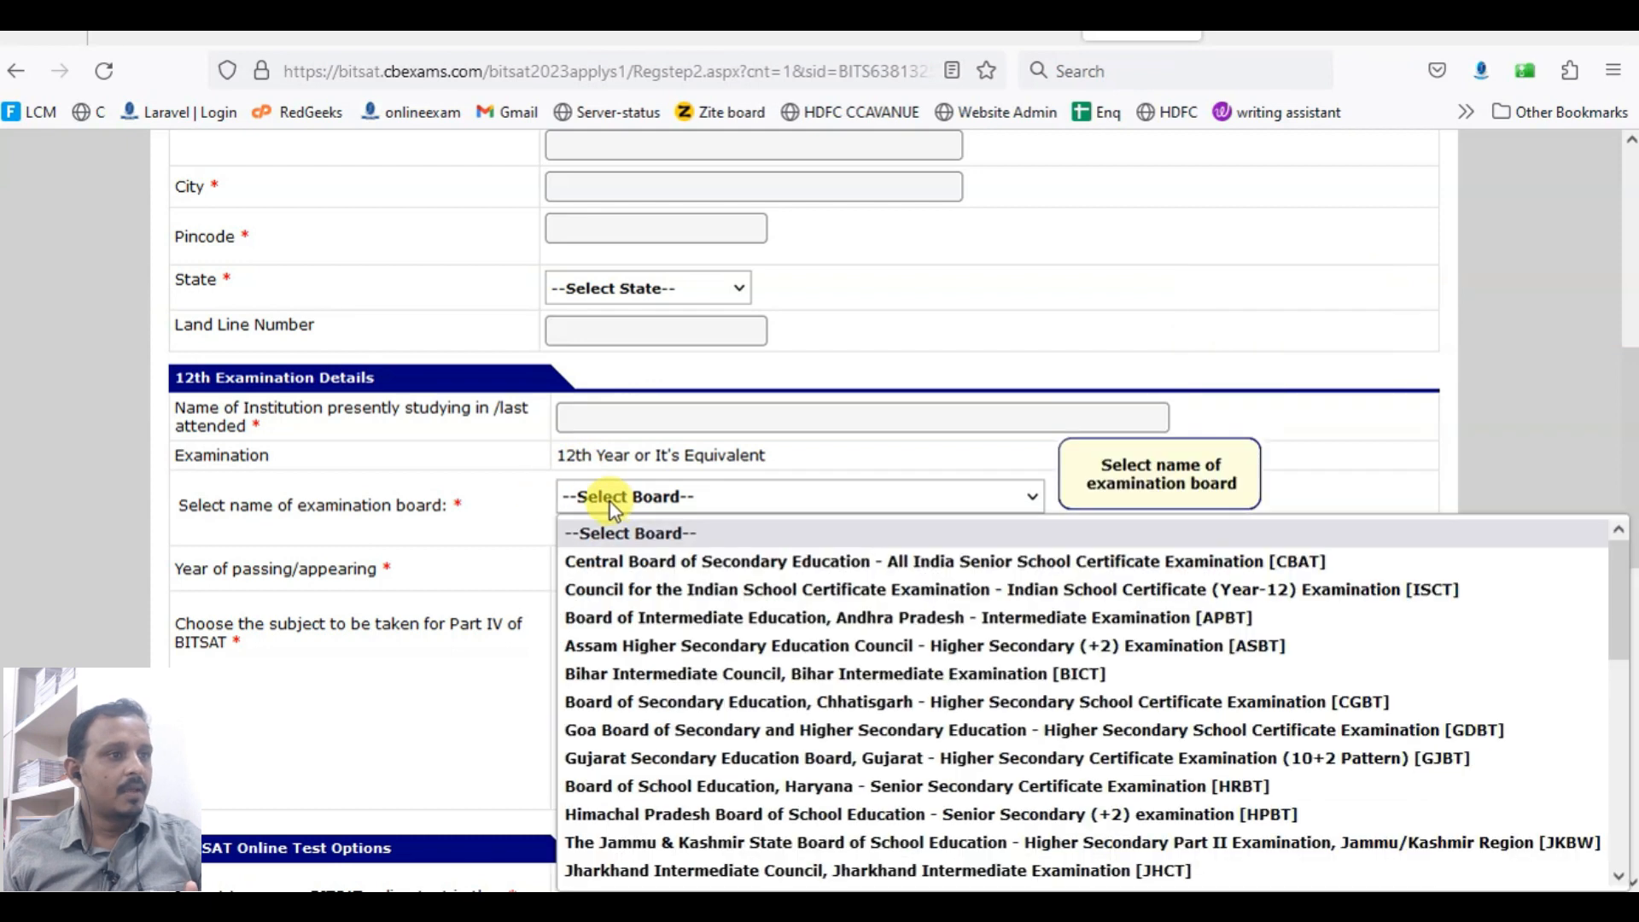
pyautogui.click(552, 590)
pyautogui.scroll(-2, 478, 564)
pyautogui.click(602, 445)
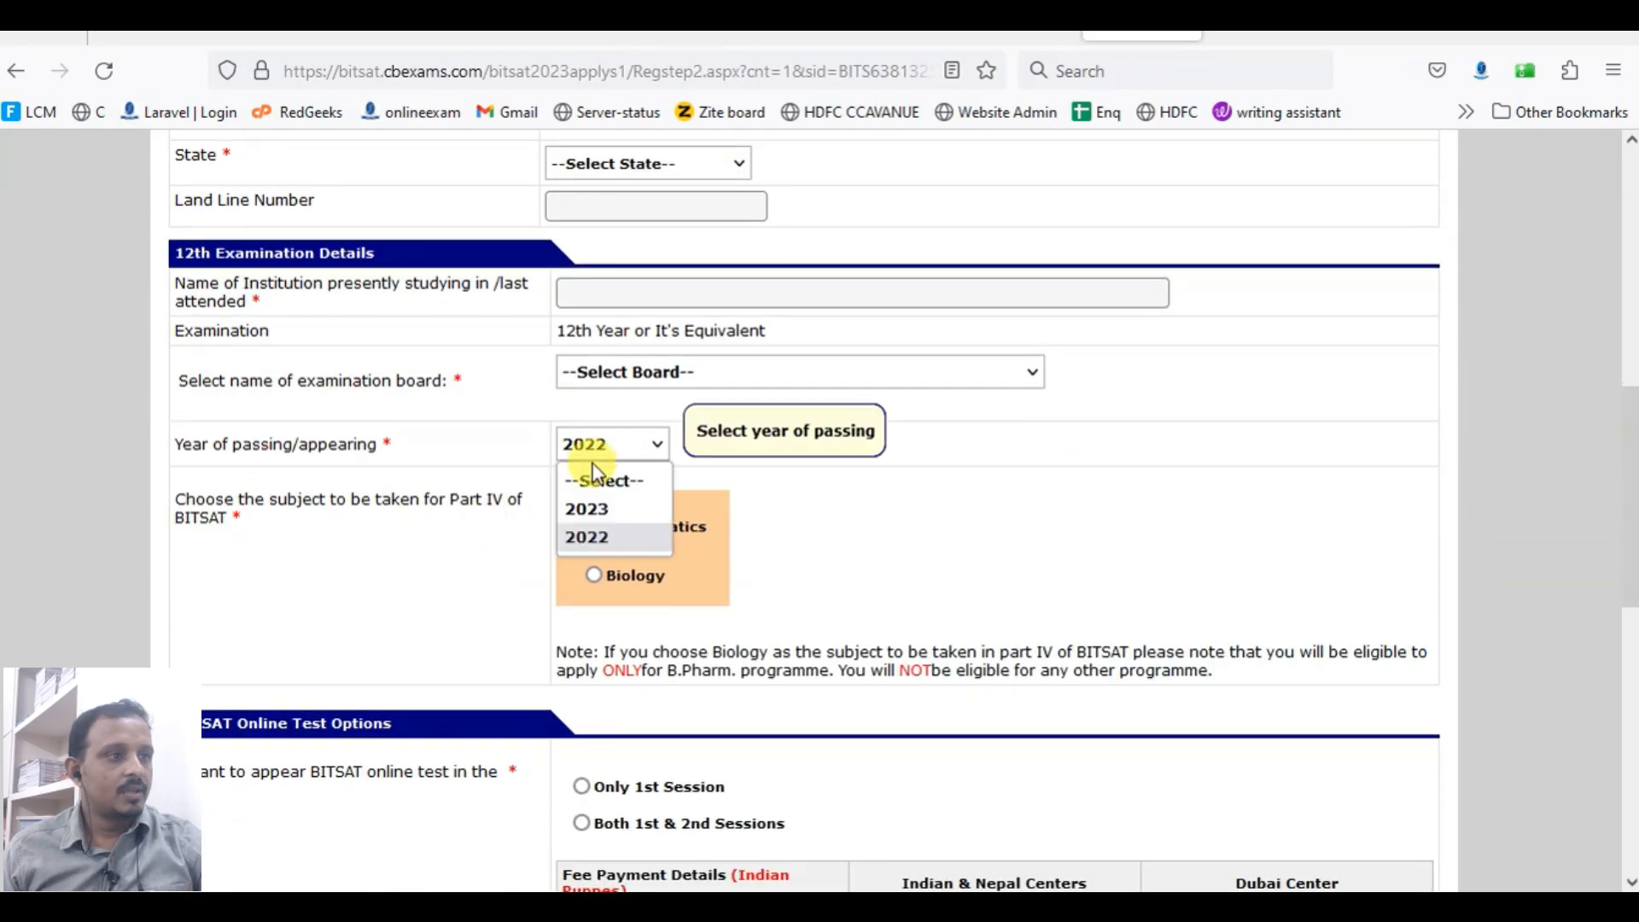
pyautogui.click(566, 533)
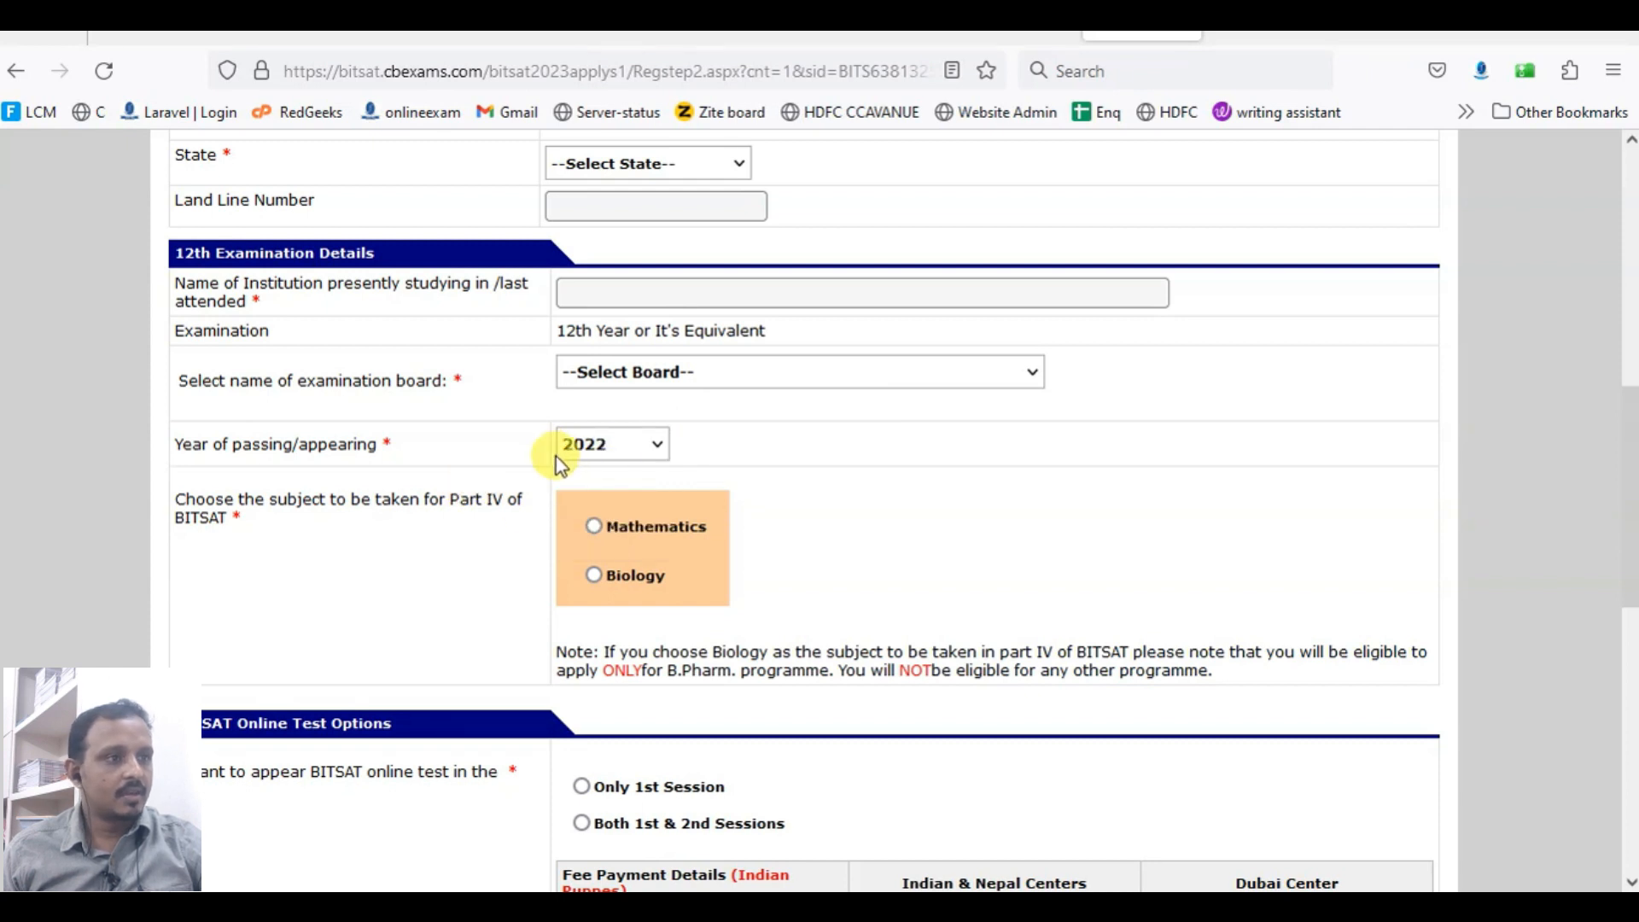
pyautogui.click(487, 495)
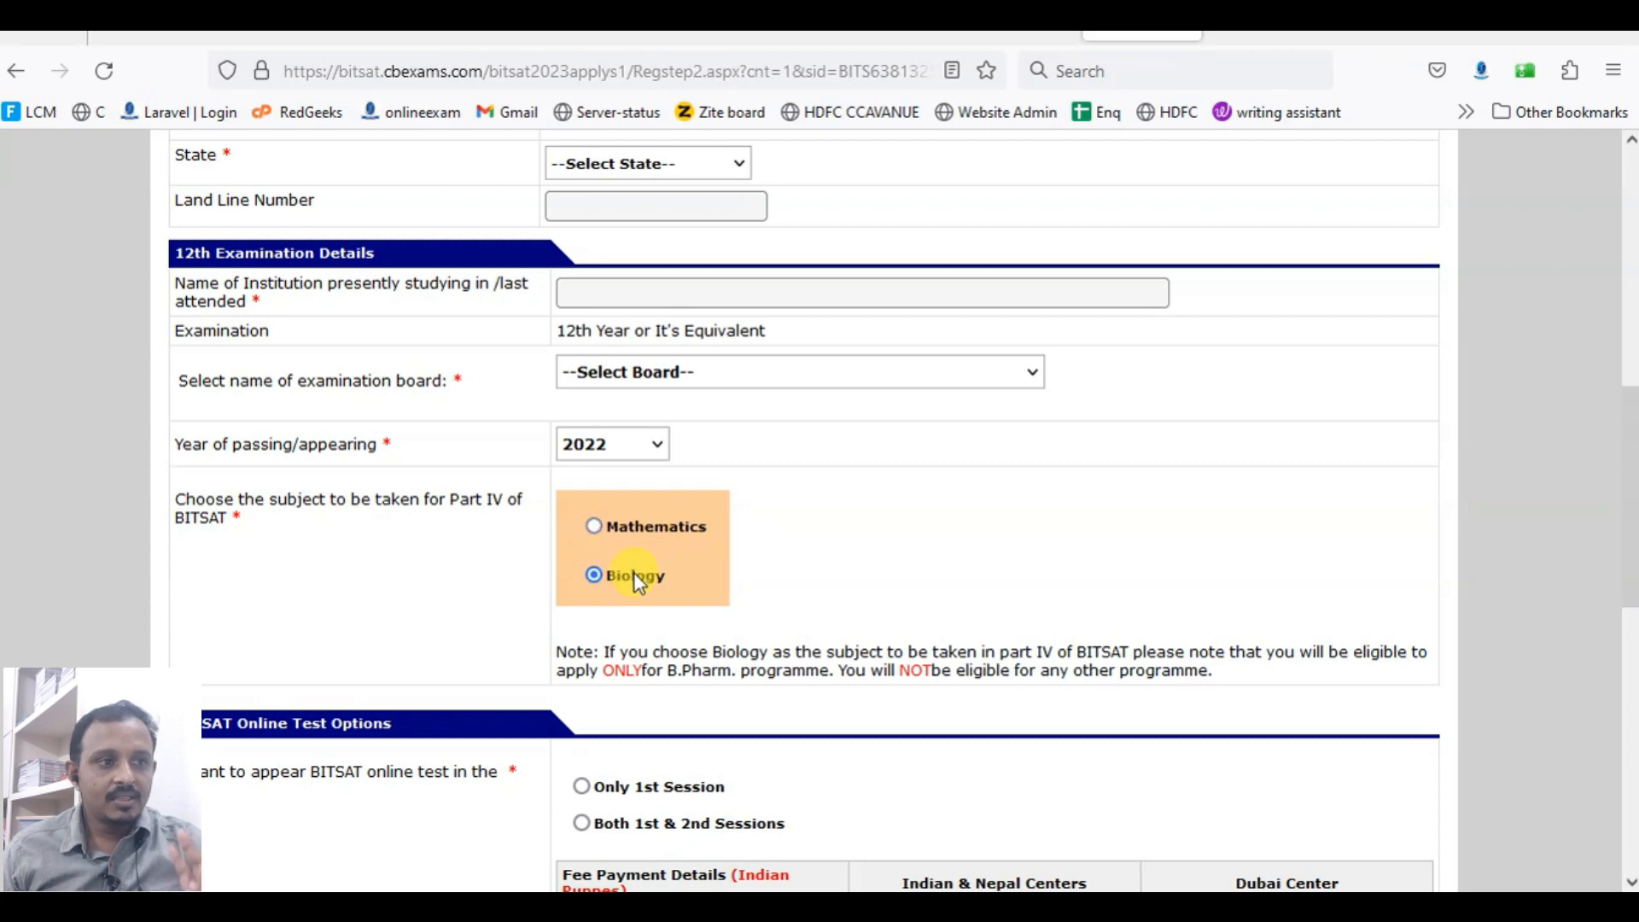
# Highlight the note that Biology is for B.Pharm. only and bars other programmes
pyautogui.moveTo(668, 672); pyautogui.dragTo(778, 672)
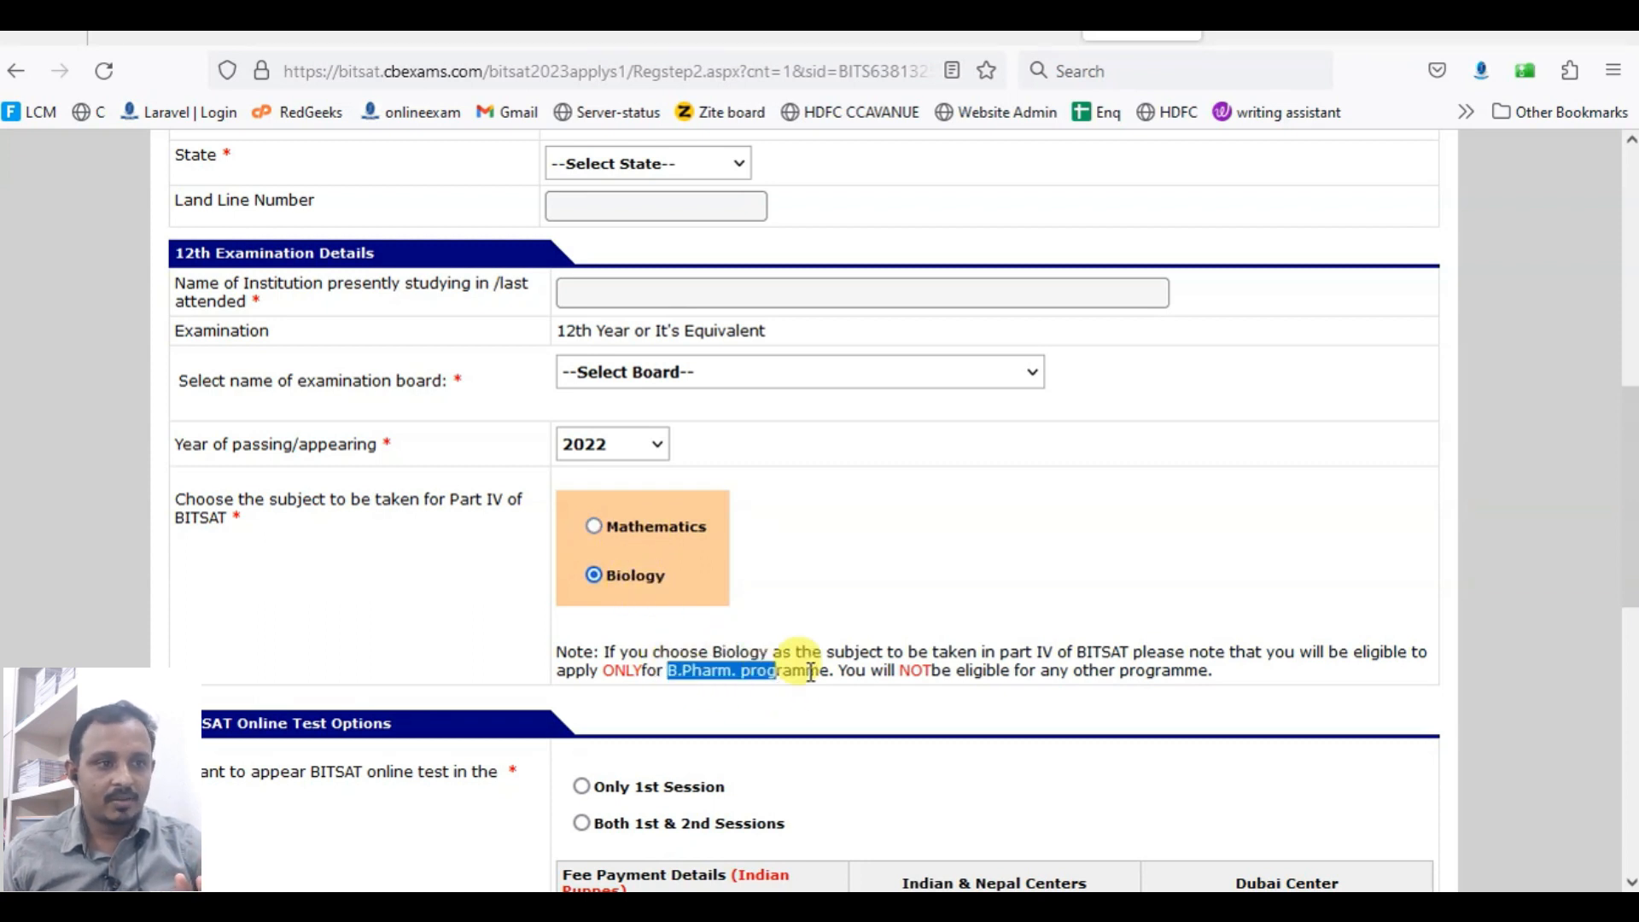
pyautogui.click(965, 673)
pyautogui.moveTo(966, 673); pyautogui.dragTo(1212, 673)
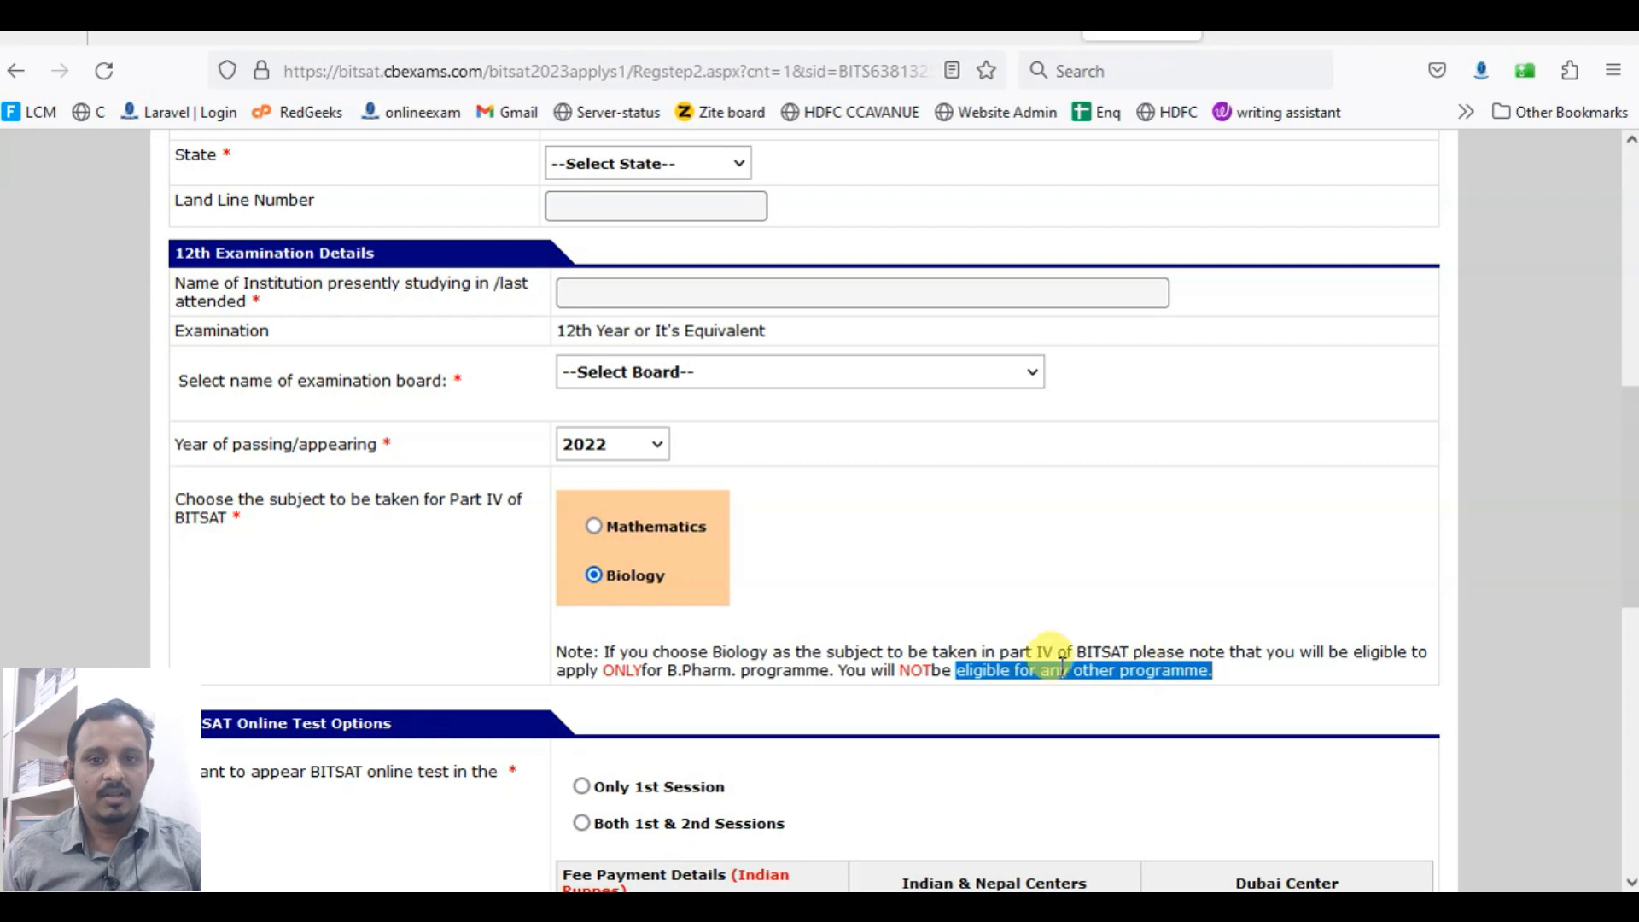
pyautogui.moveTo(657, 675); pyautogui.dragTo(828, 672)
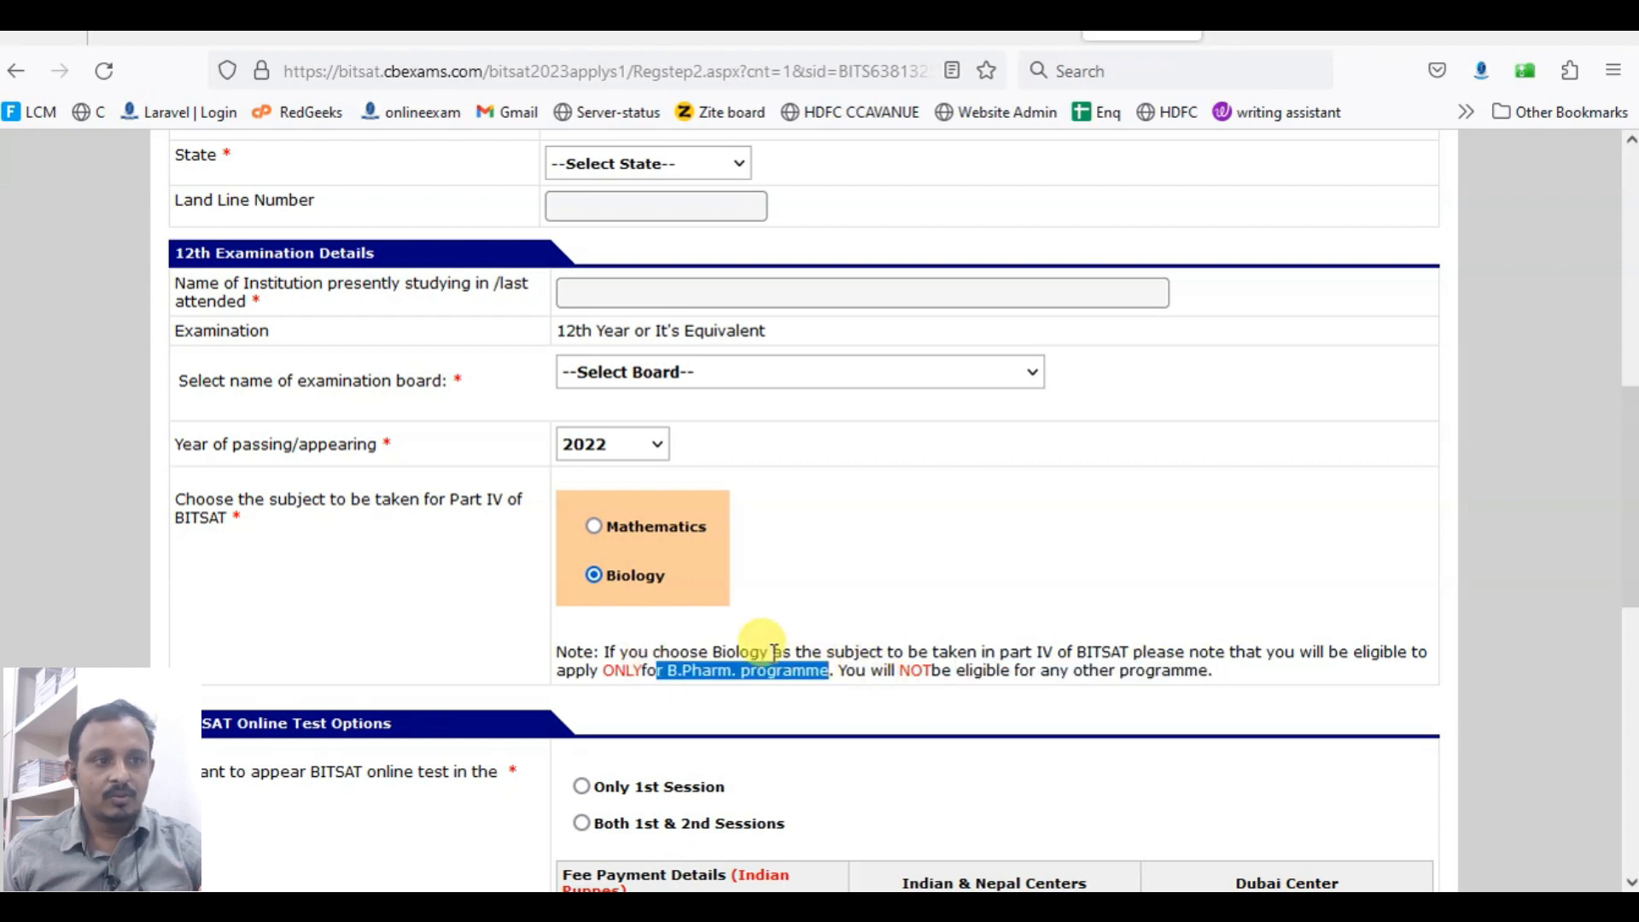
# Choose Mathematics for Part IV and settle on Only 1st Session after comparing session fees
pyautogui.click(595, 528)
pyautogui.scroll(-3, 593, 574)
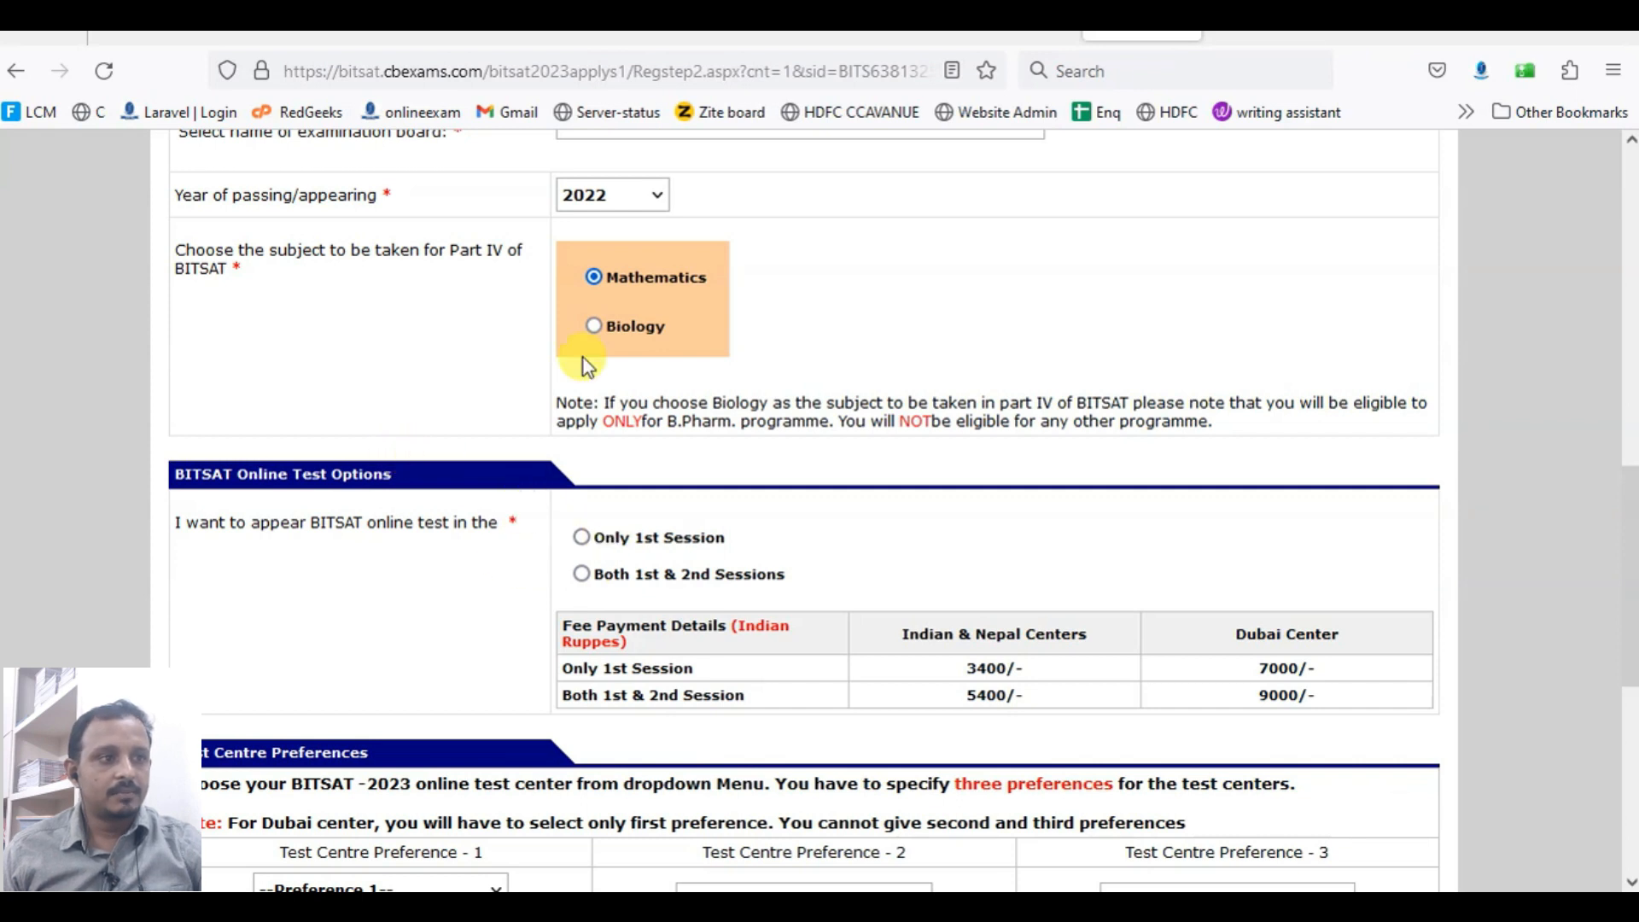
pyautogui.scroll(-3, 583, 357)
pyautogui.click(632, 297)
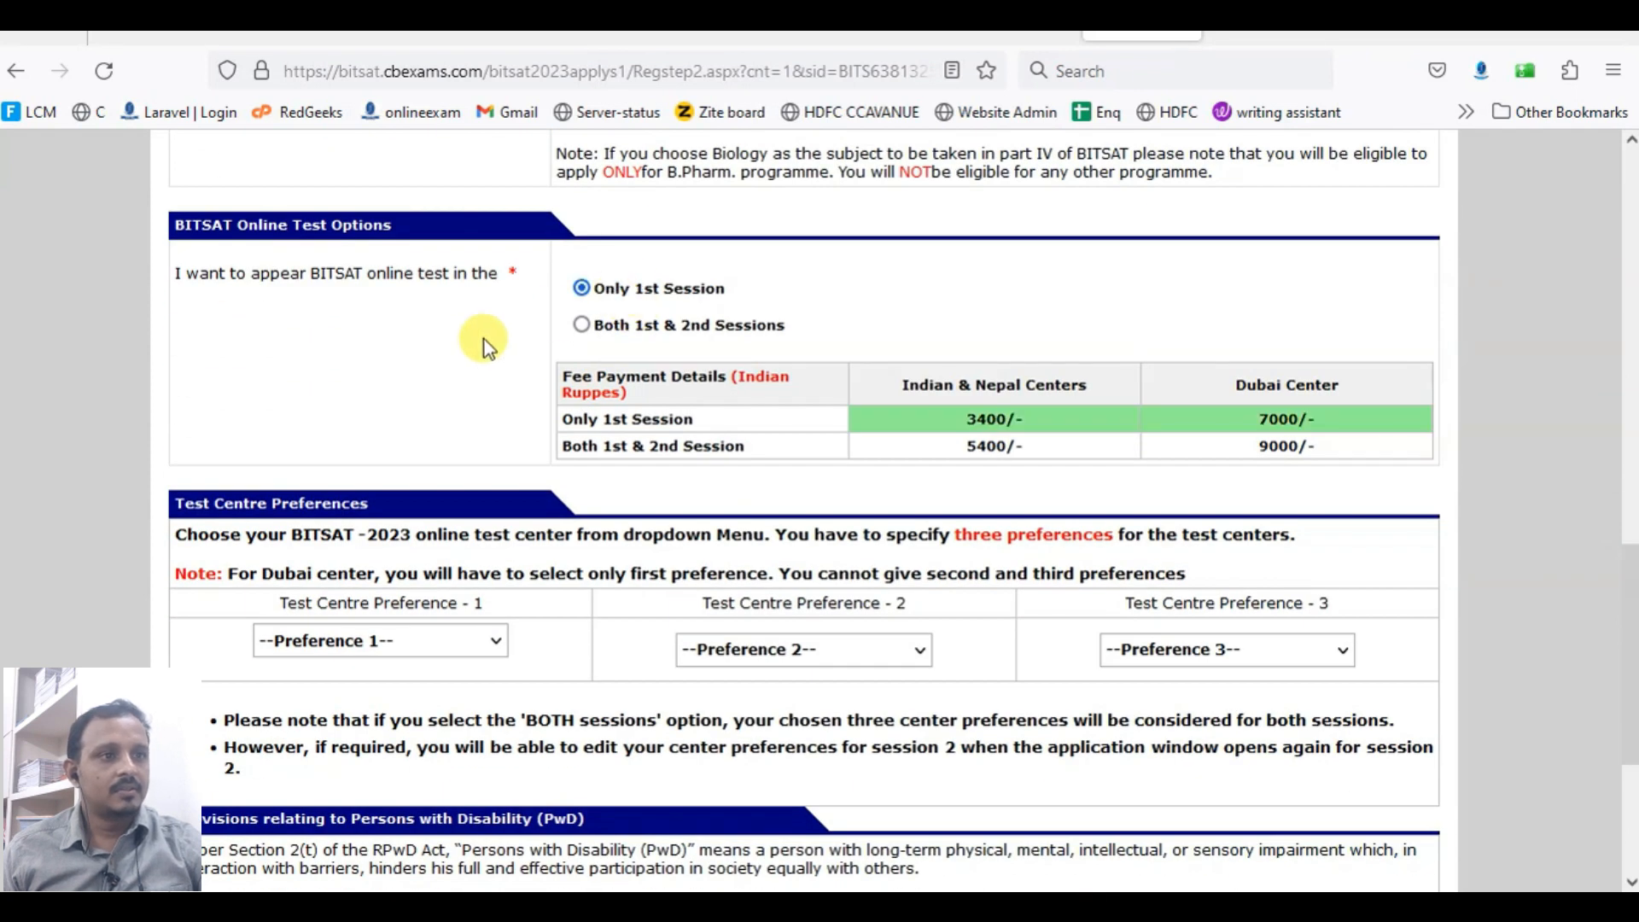
pyautogui.click(604, 326)
pyautogui.click(611, 293)
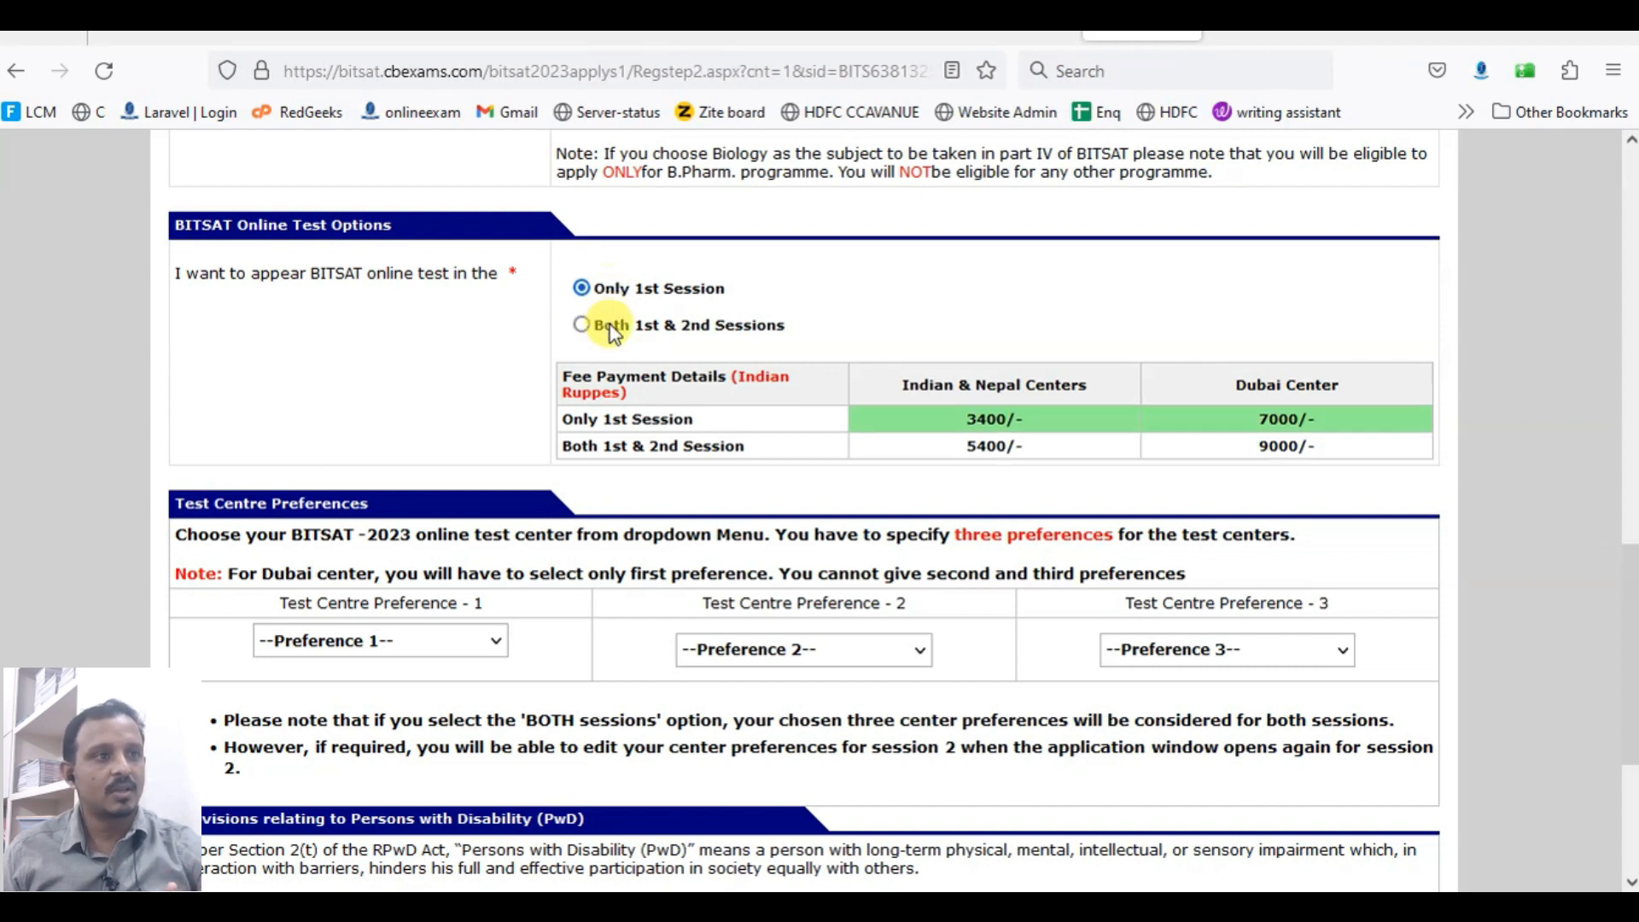
pyautogui.click(612, 325)
pyautogui.click(621, 293)
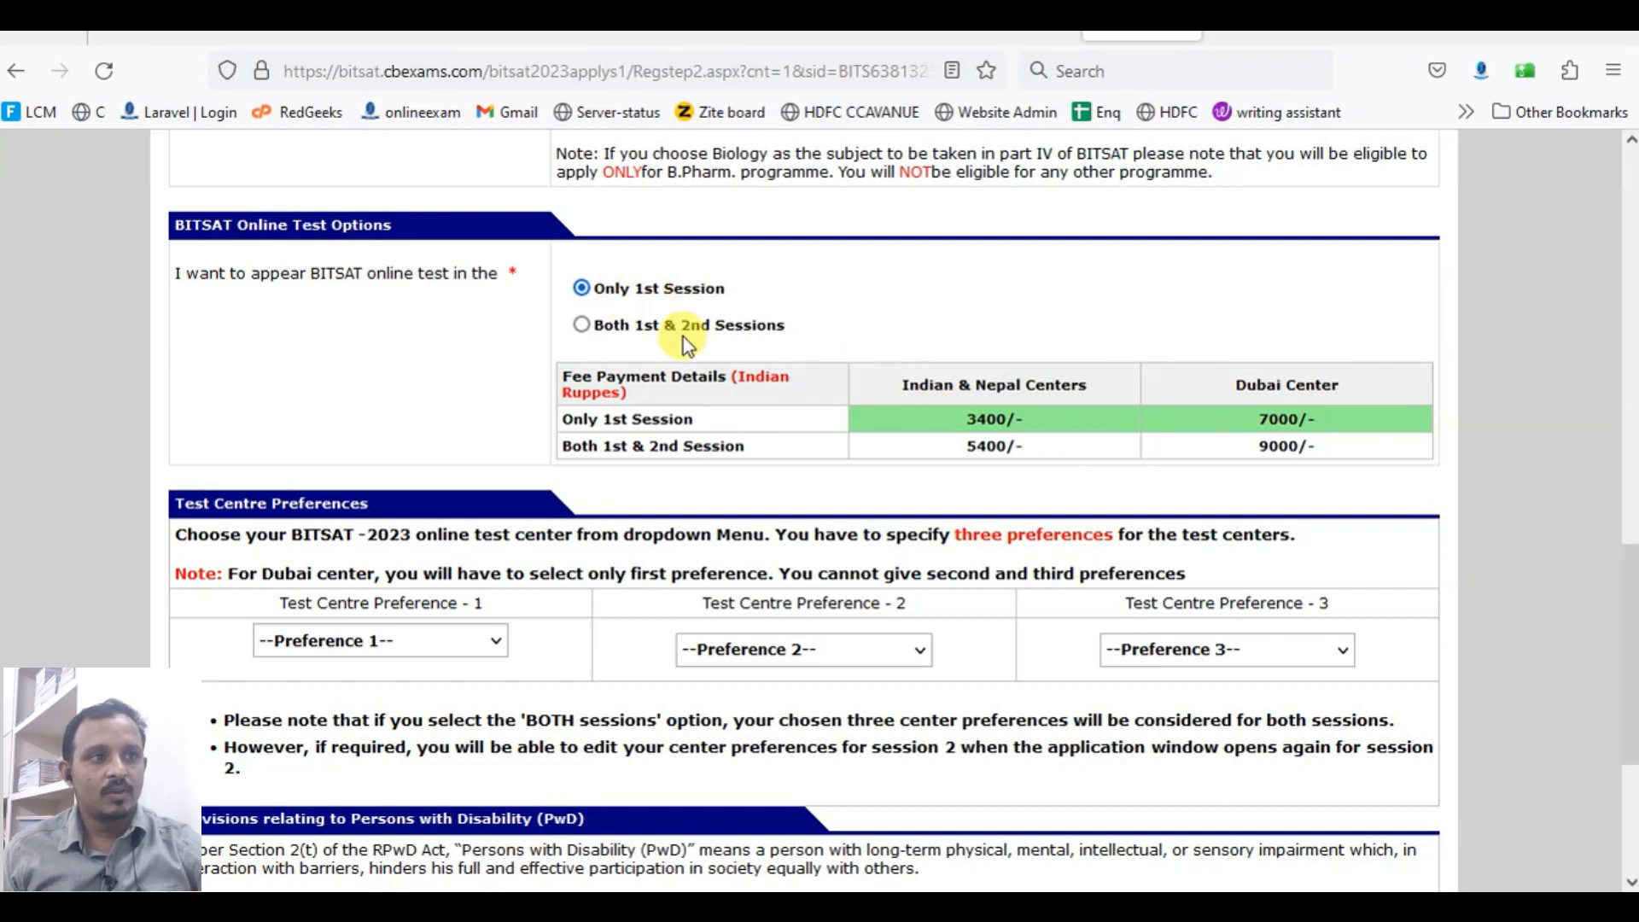
pyautogui.click(658, 333)
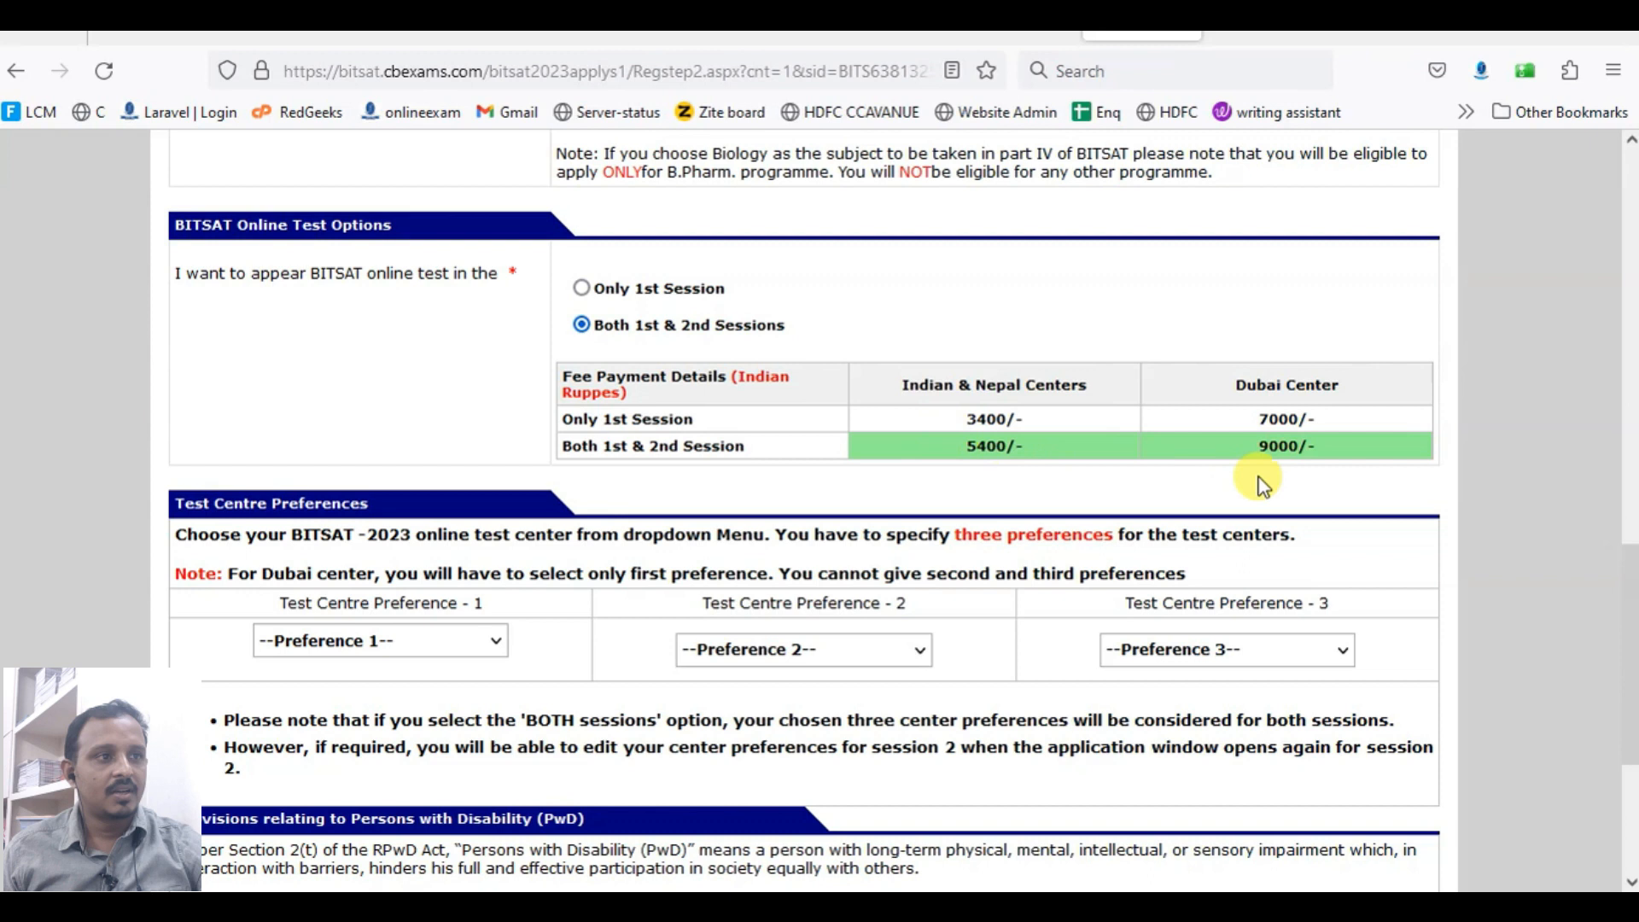
pyautogui.click(635, 291)
# Choose test centre preferences Kochi, Thiruvananthapuram and Coimbatore
pyautogui.scroll(-2, 629, 490)
pyautogui.click(406, 517)
pyautogui.scroll(-7, 377, 433)
pyautogui.scroll(7, 361, 434)
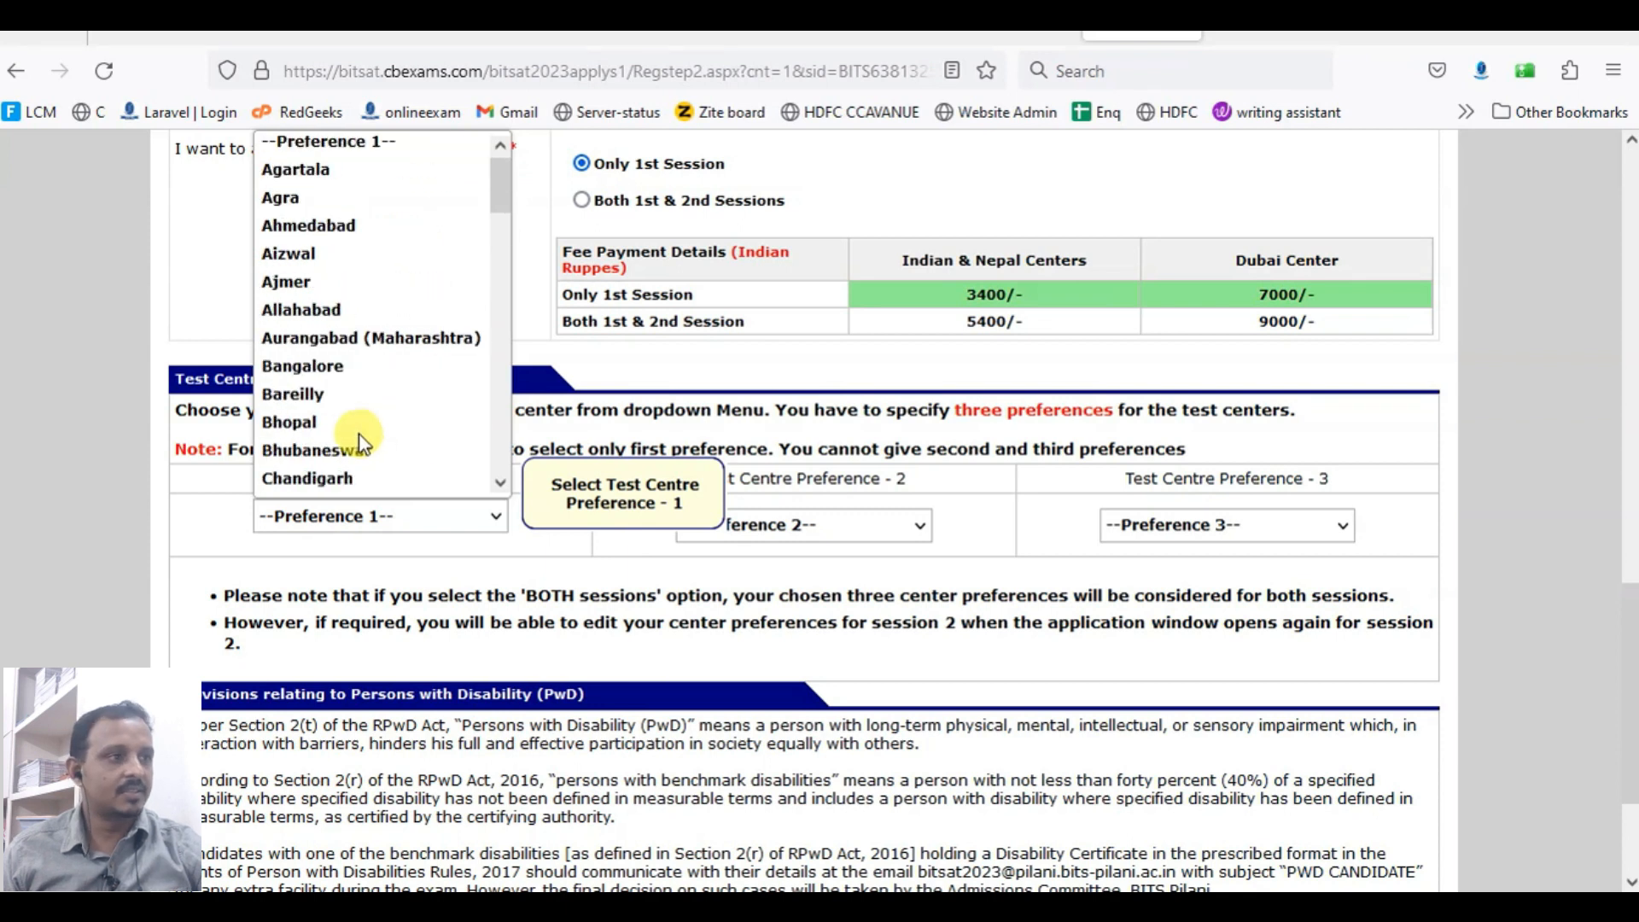
pyautogui.scroll(-7, 361, 437)
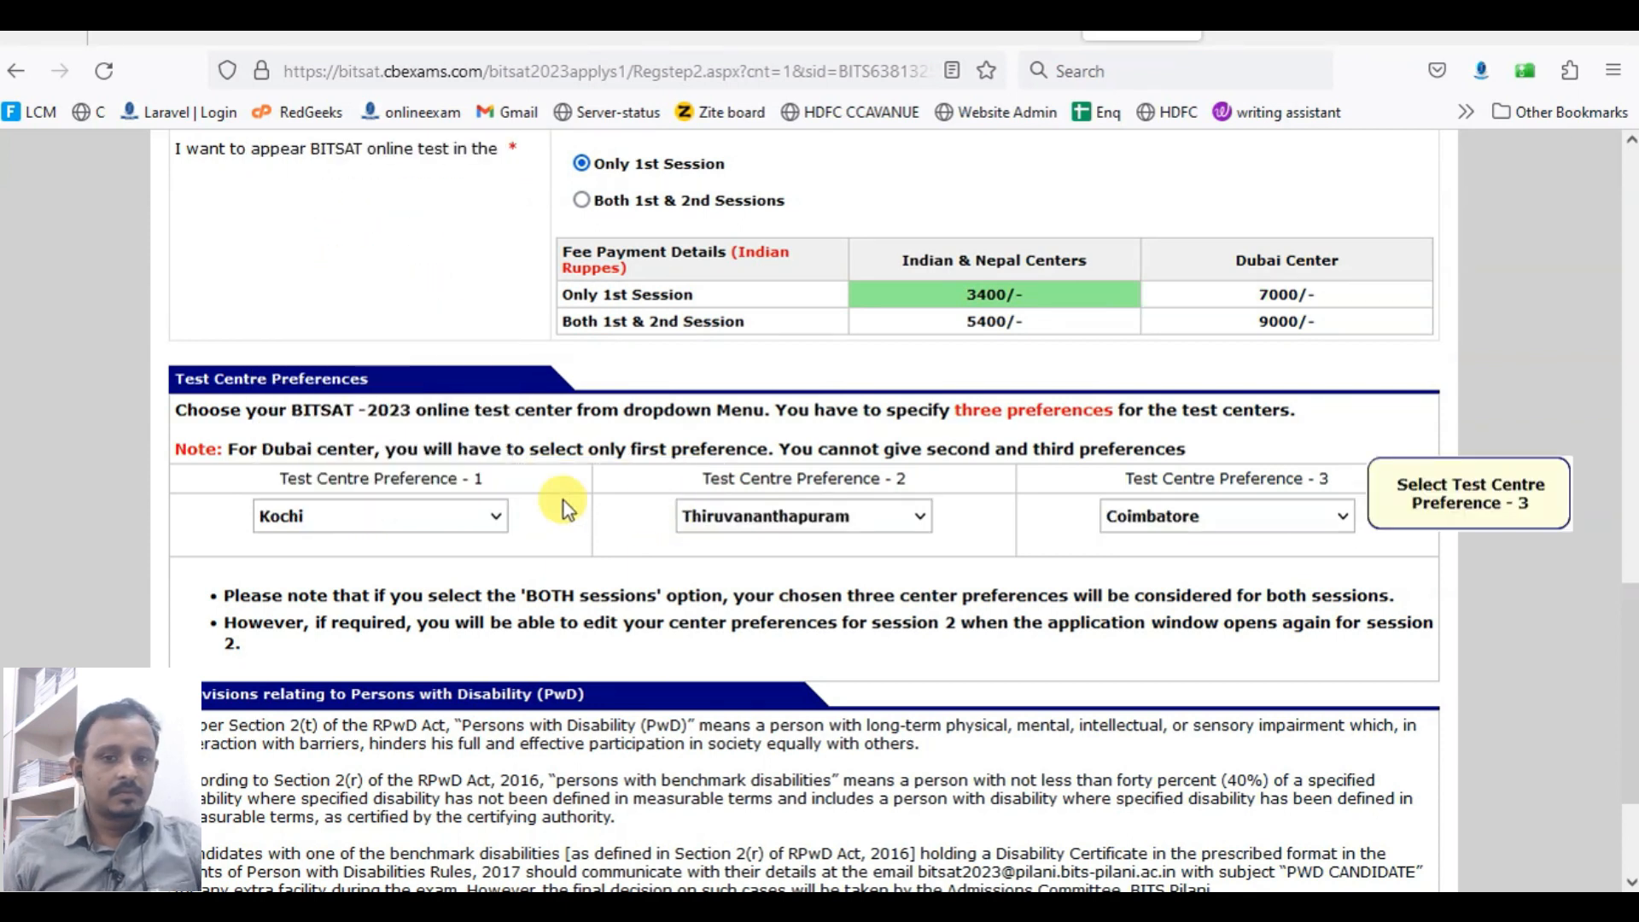
pyautogui.scroll(-2, 735, 510)
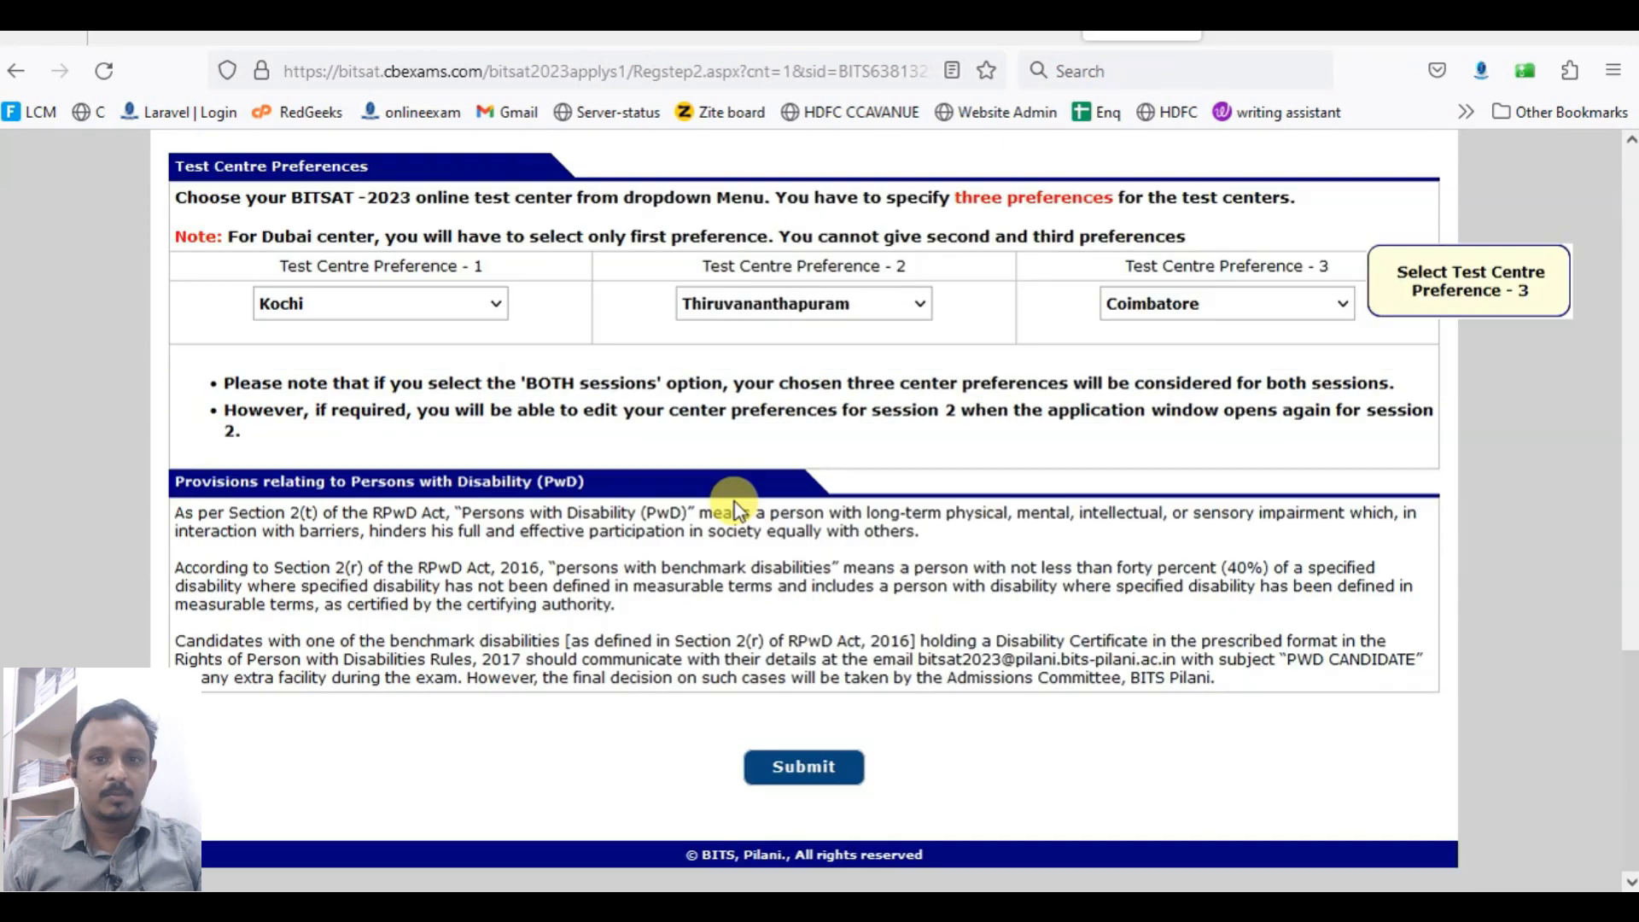
pyautogui.scroll(15, 719, 521)
# Enter the father's and mother's names and father's mobile number, and mark nationality Indian
pyautogui.click(658, 457)
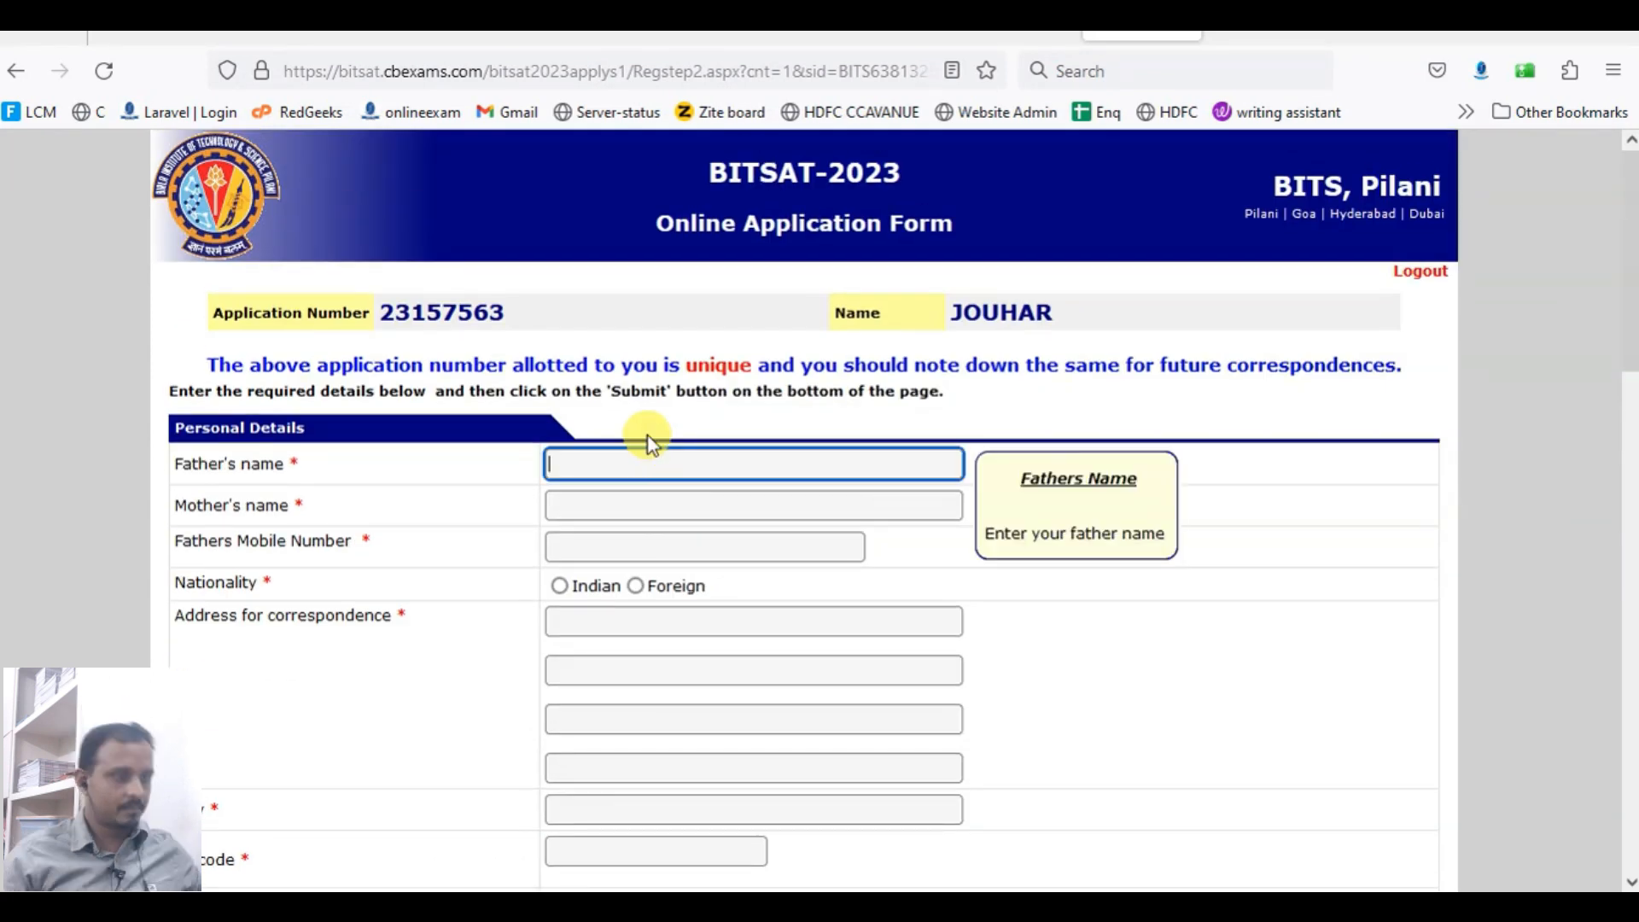
pyautogui.write('MOHAMMED')
pyautogui.press('Tab')
pyautogui.write('F')
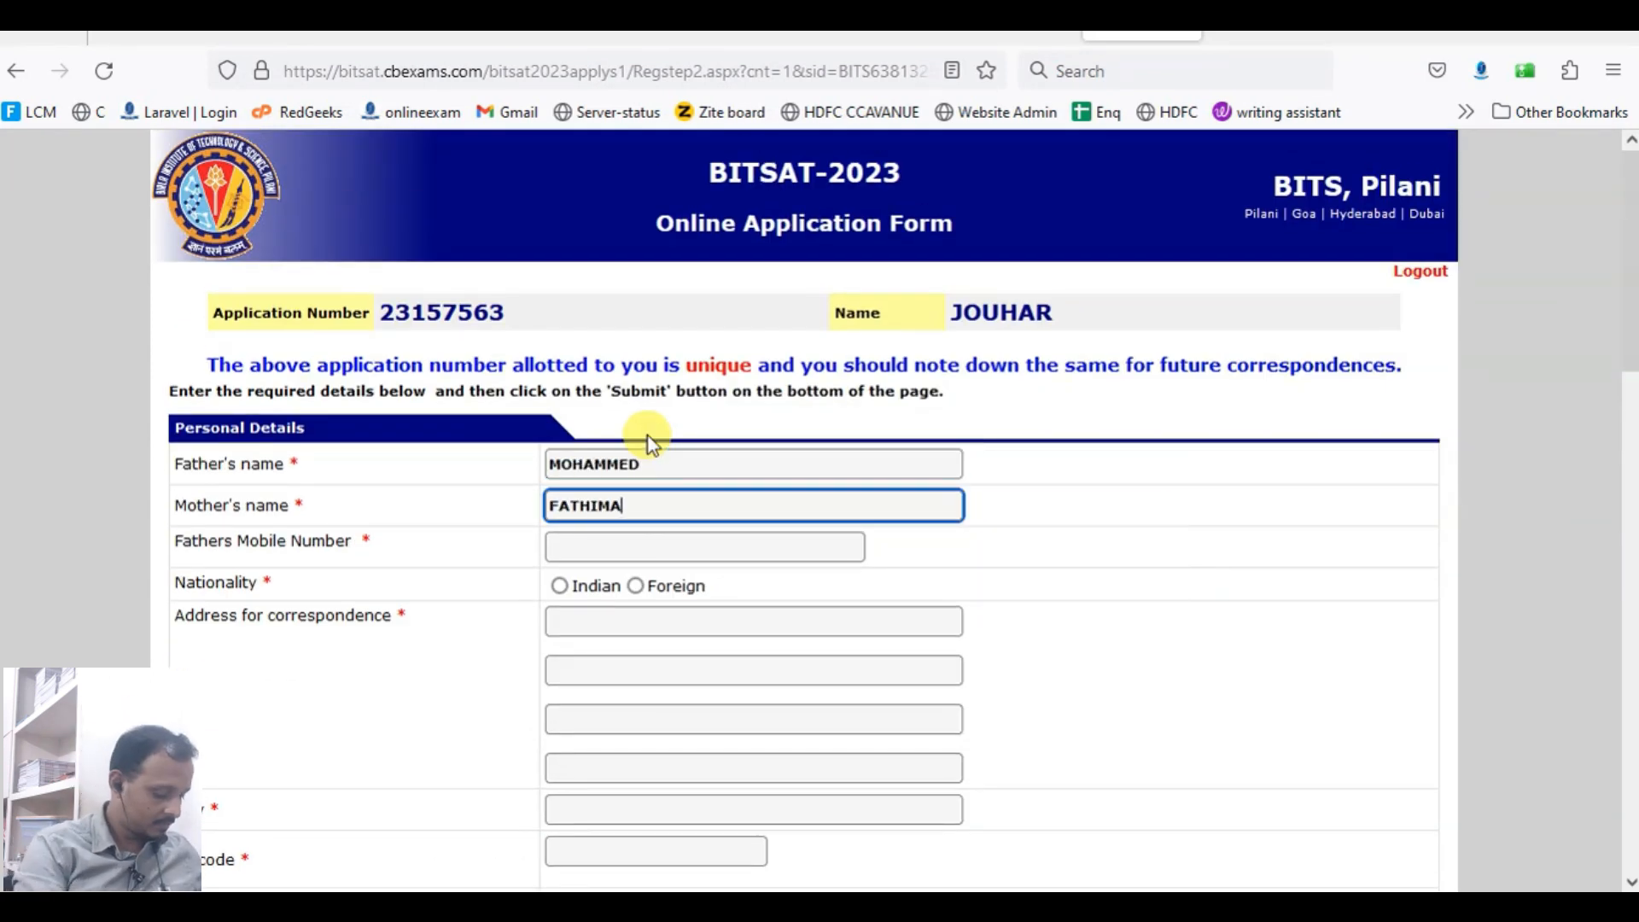
pyautogui.press('Tab')
pyautogui.press('Tab')
pyautogui.press('space')
# Fill in the correspondence address lines and pincode, with Kerala as the state
pyautogui.press('Tab')
pyautogui.press('Tab')
pyautogui.write('MALAPPURAM')
pyautogui.press('Tab')
pyautogui.press('Tab')
pyautogui.press('Tab')
pyautogui.write('MANJERI')
pyautogui.press('Tab')
pyautogui.write('676121')
pyautogui.press('Tab')
pyautogui.press('k')
pyautogui.press('e')
pyautogui.press('Tab')
pyautogui.scroll(-6, 632, 410)
pyautogui.press('Tab')
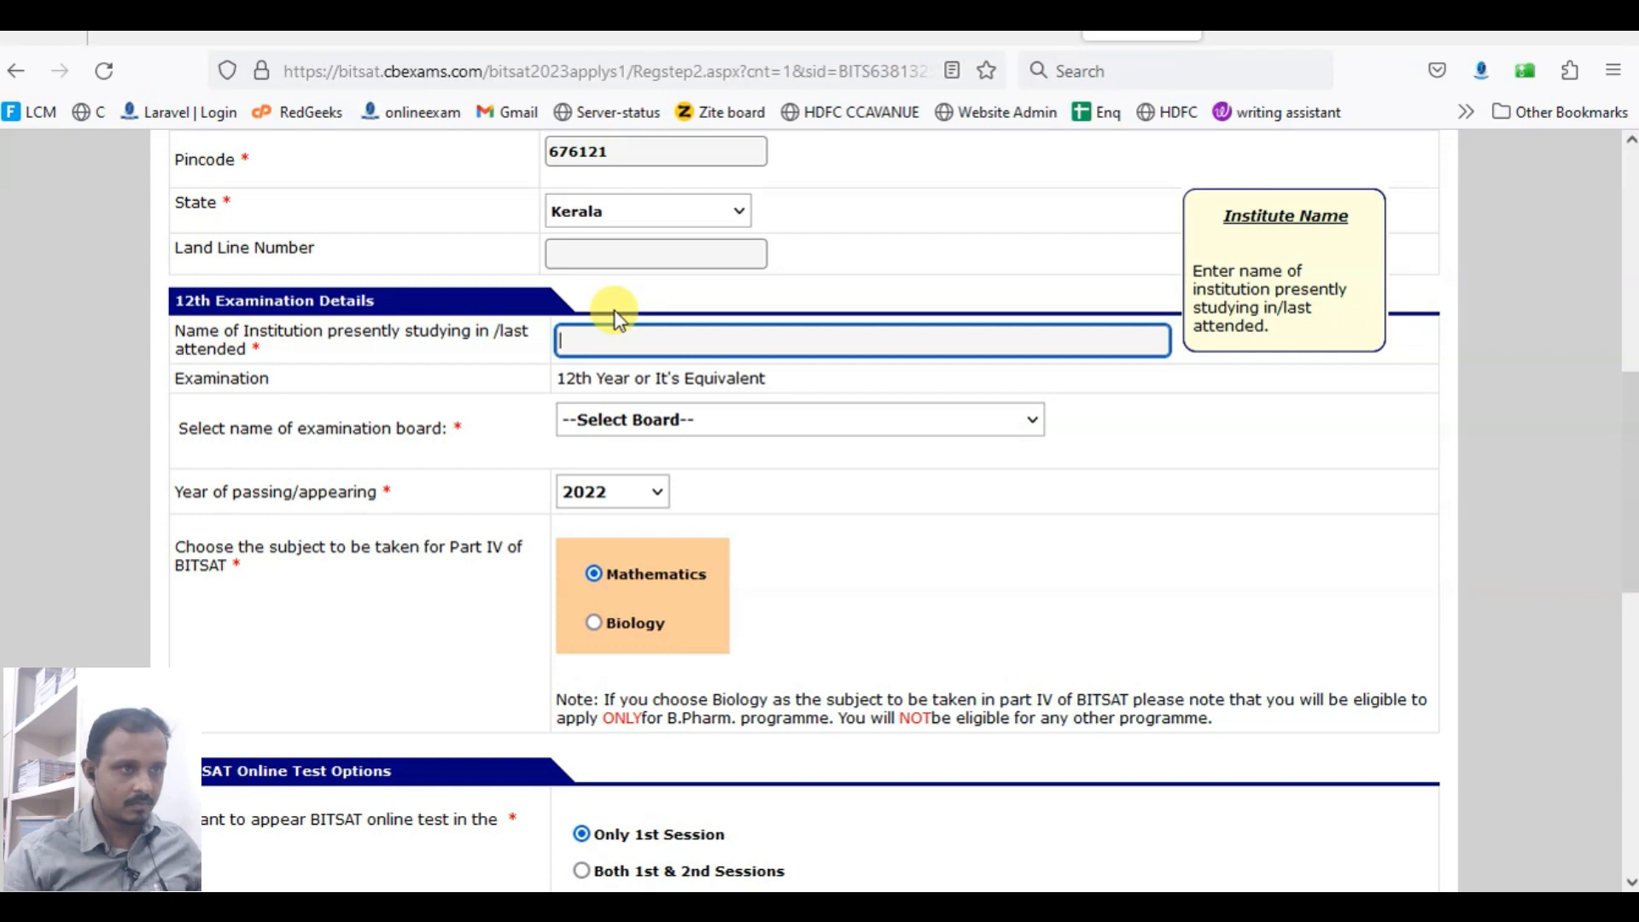
# Enter institution HMSHSS THURAKKAL and choose the Kerala Higher Secondary board [KERT]
pyautogui.write('HMSHS')
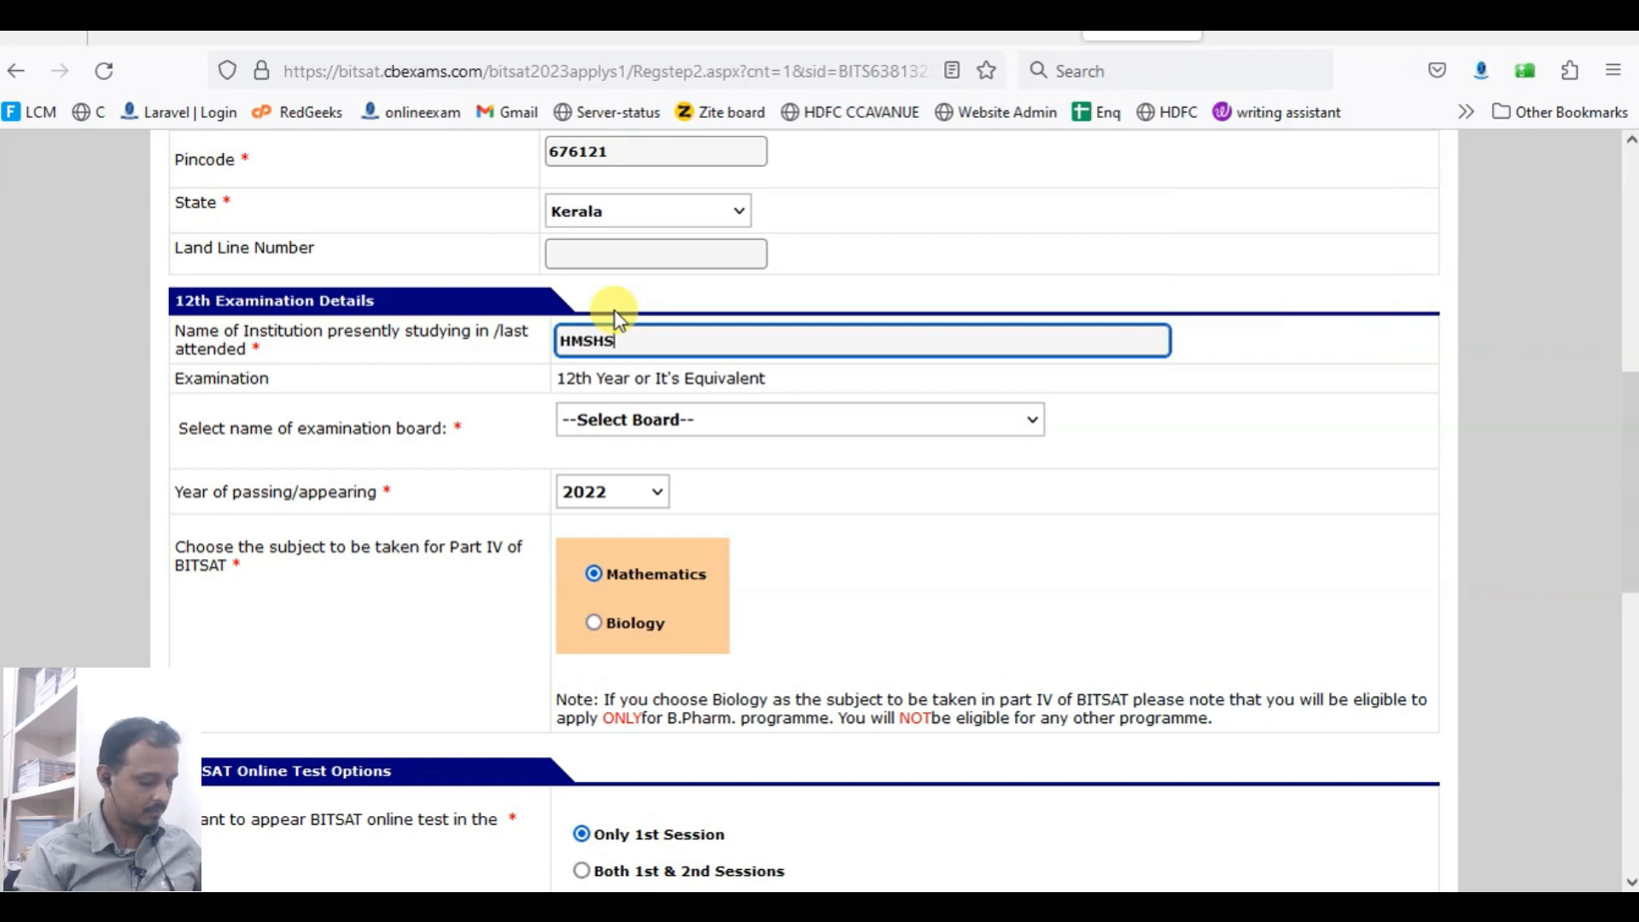
pyautogui.write('S THURAKKAL')
pyautogui.press('Tab')
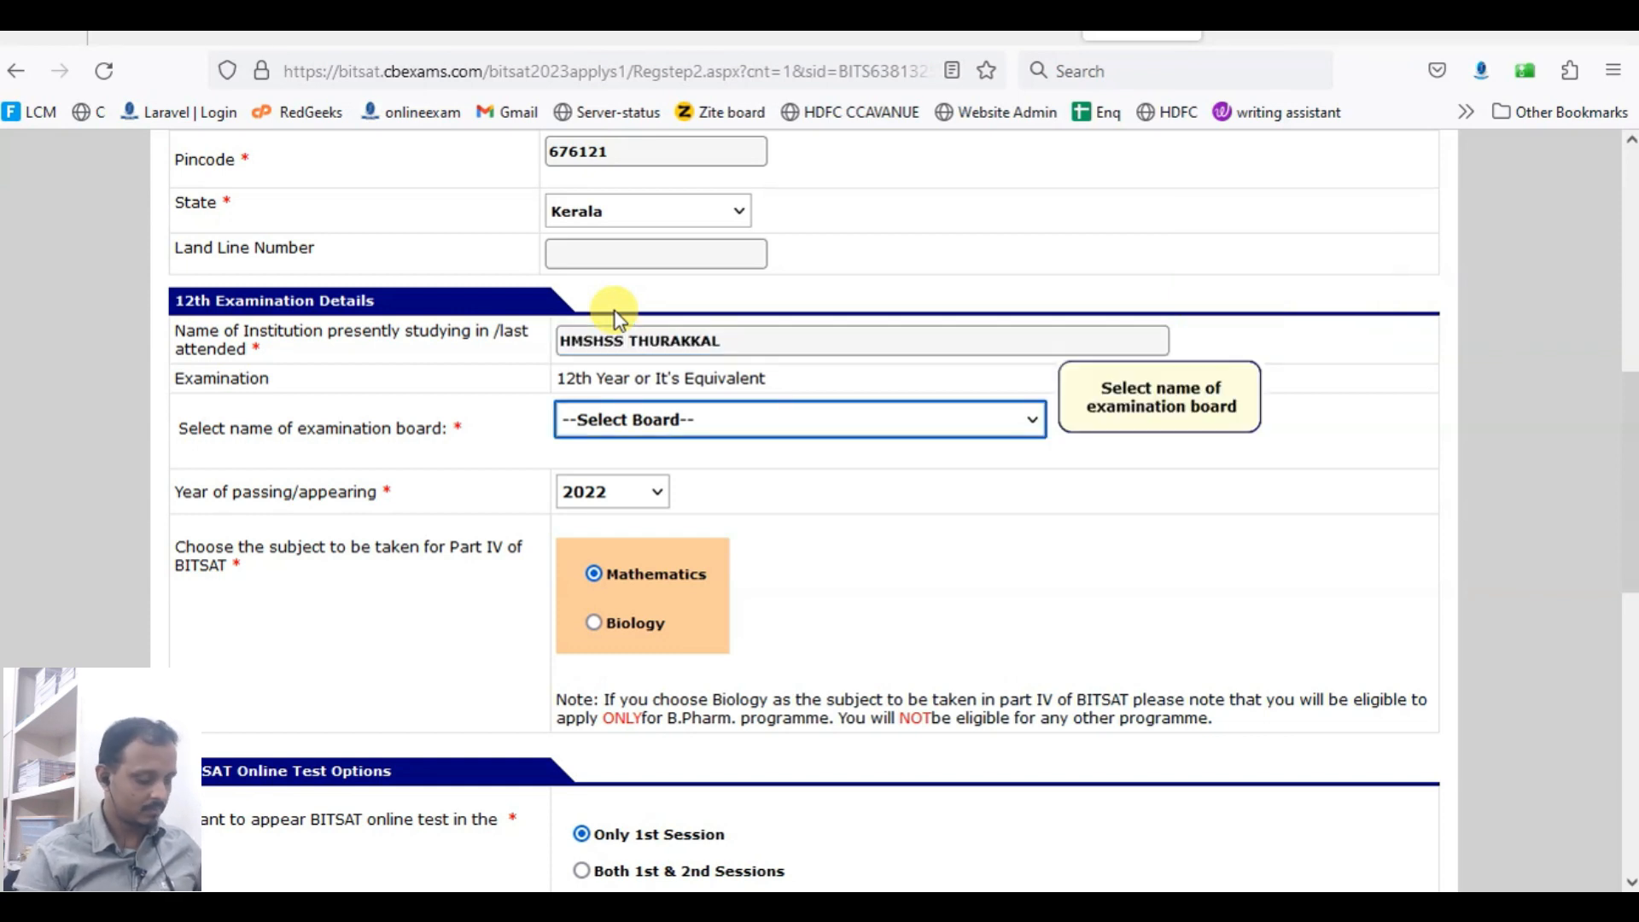
pyautogui.click(629, 423)
pyautogui.scroll(-2, 718, 615)
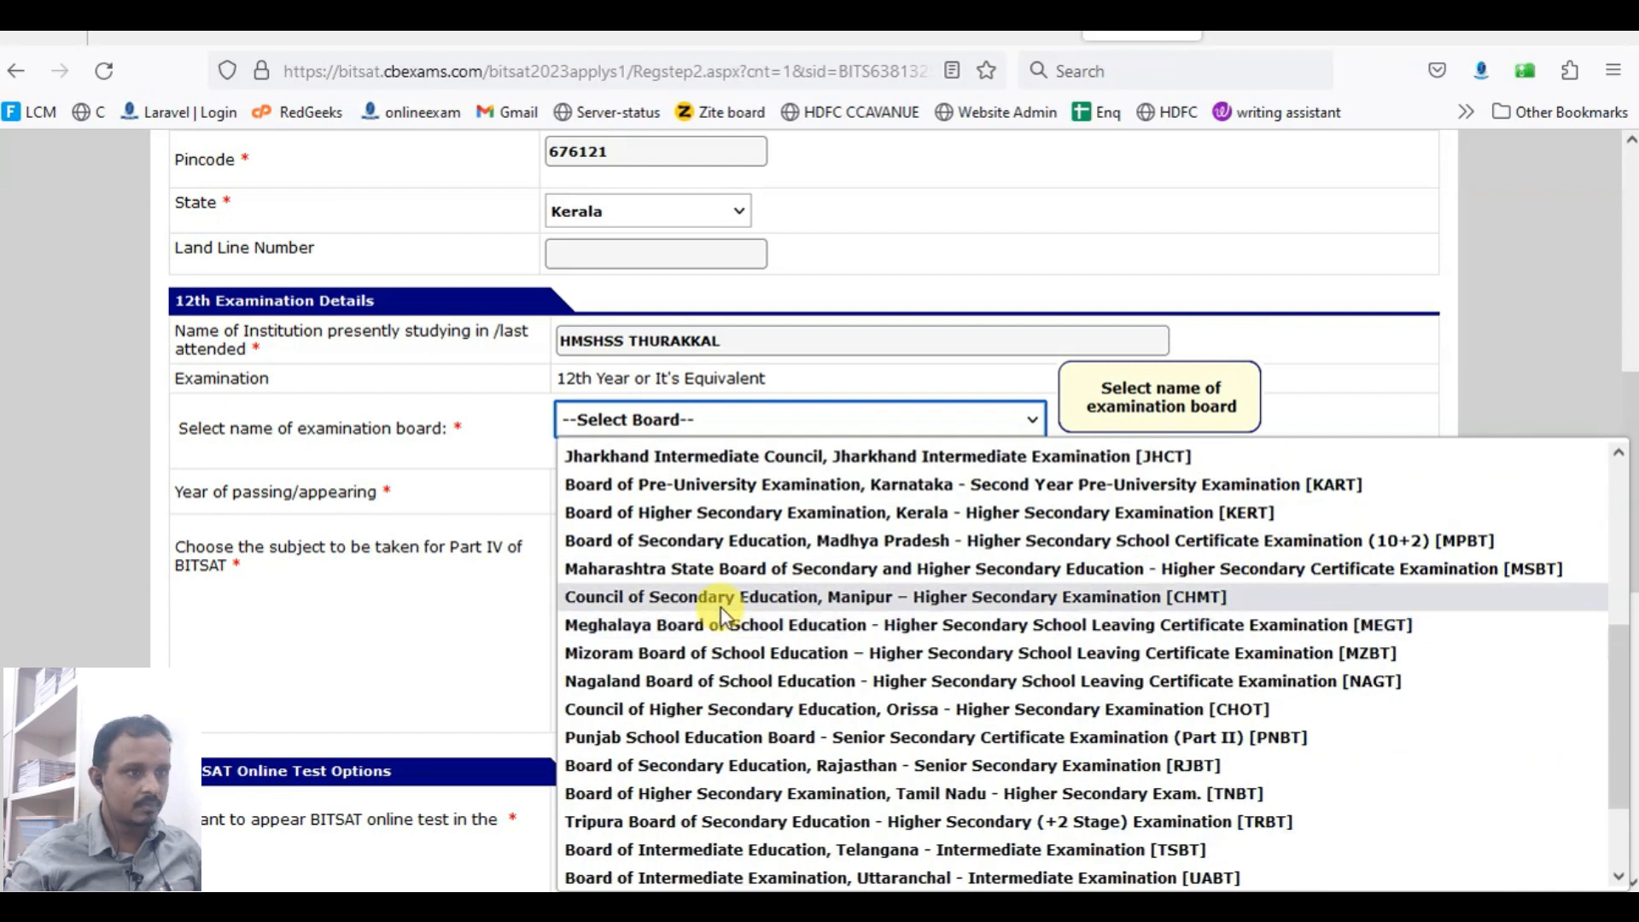
pyautogui.scroll(-2, 743, 726)
pyautogui.scroll(5, 747, 719)
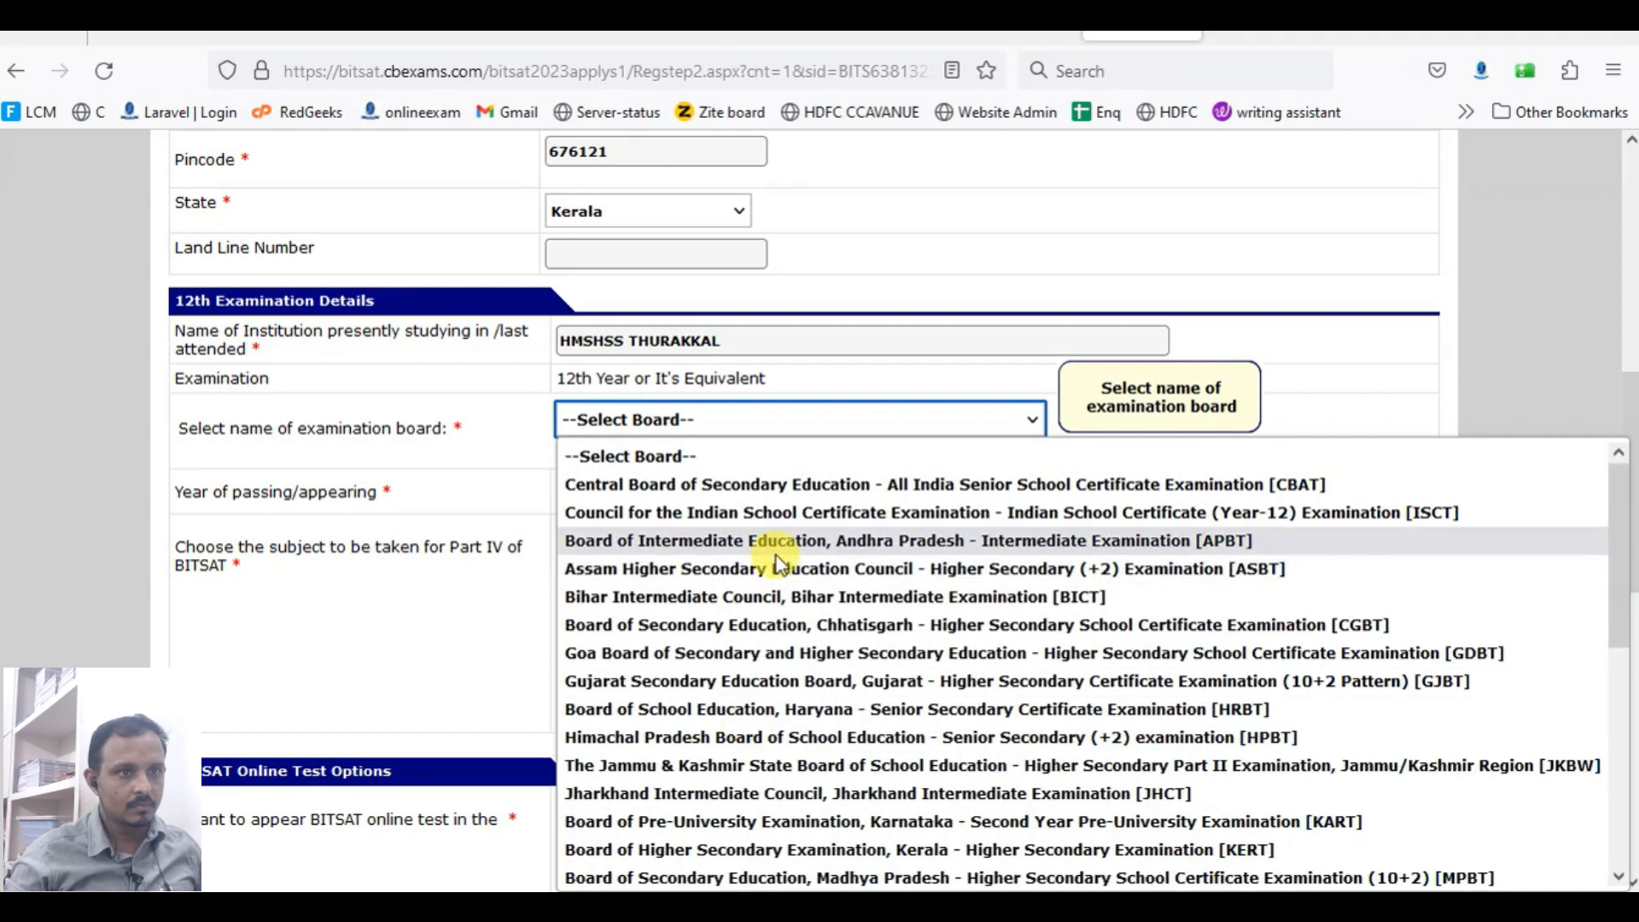
pyautogui.scroll(-2, 779, 563)
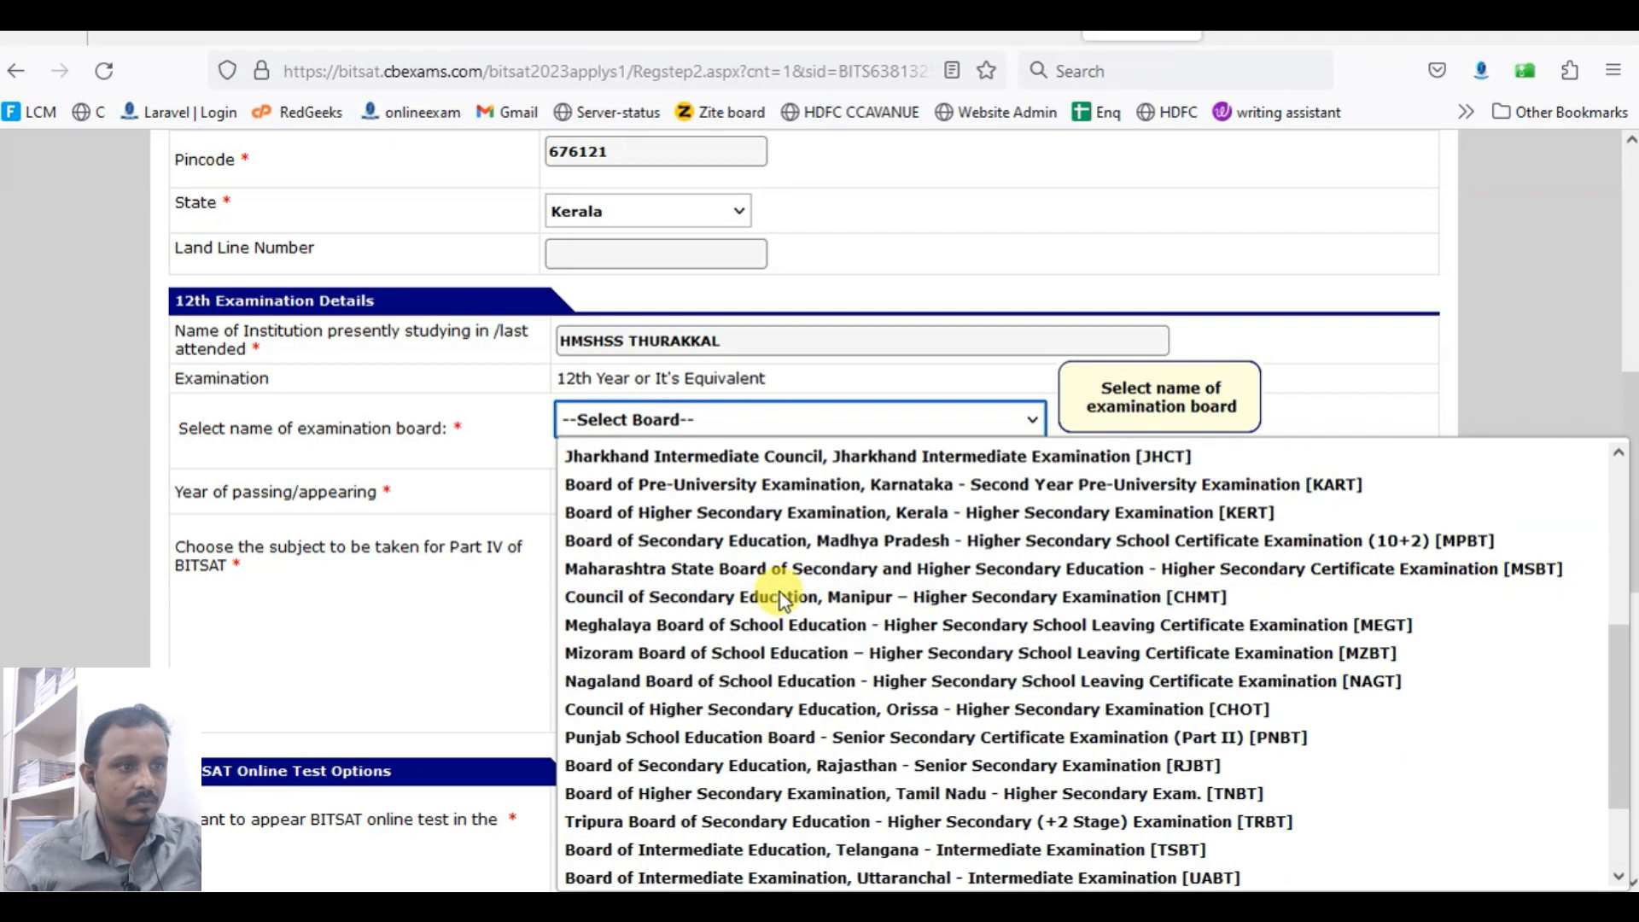
pyautogui.click(807, 513)
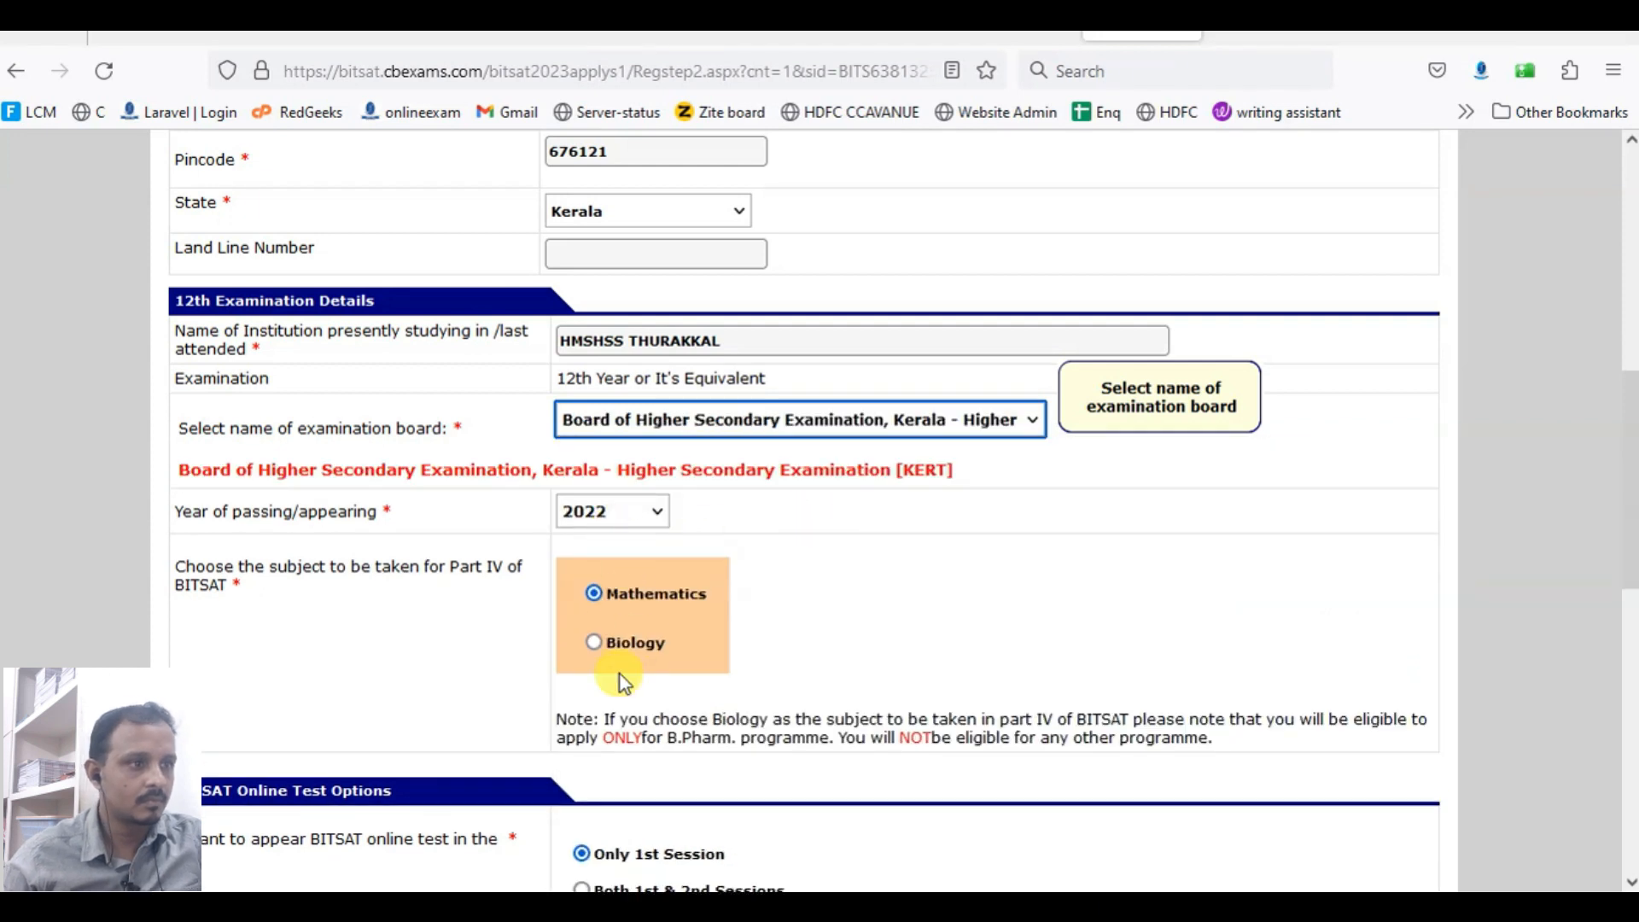
pyautogui.scroll(-3, 620, 675)
pyautogui.scroll(2, 622, 683)
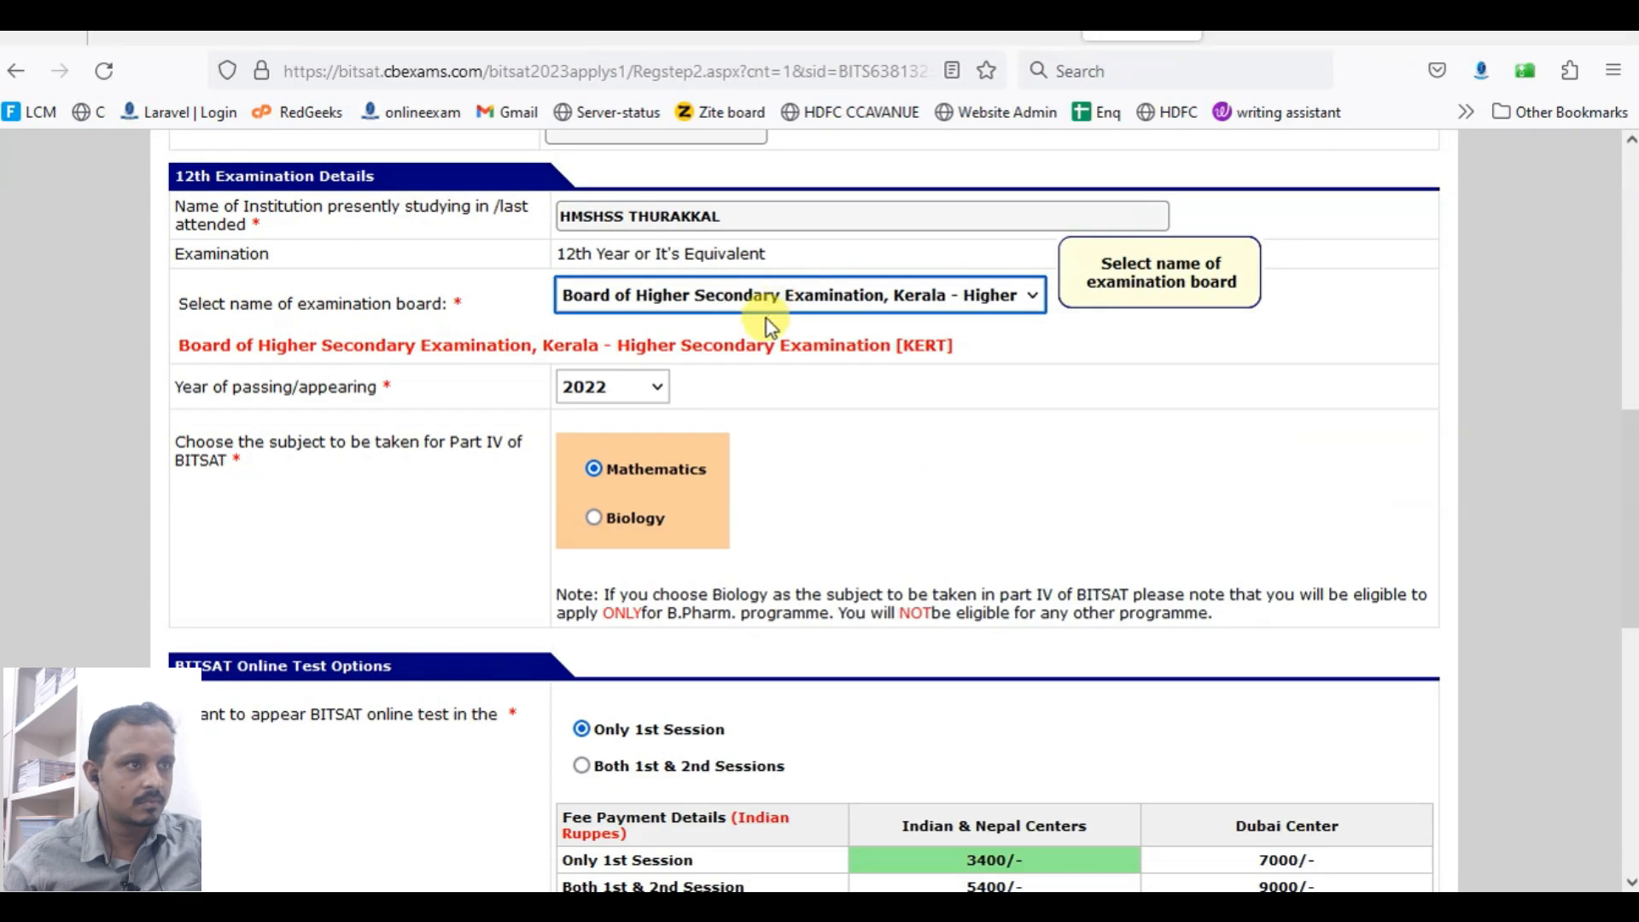
pyautogui.scroll(-6, 677, 603)
# Scroll through the filled step-2 details to review them before submitting
pyautogui.scroll(7, 706, 652)
pyautogui.scroll(-6, 713, 655)
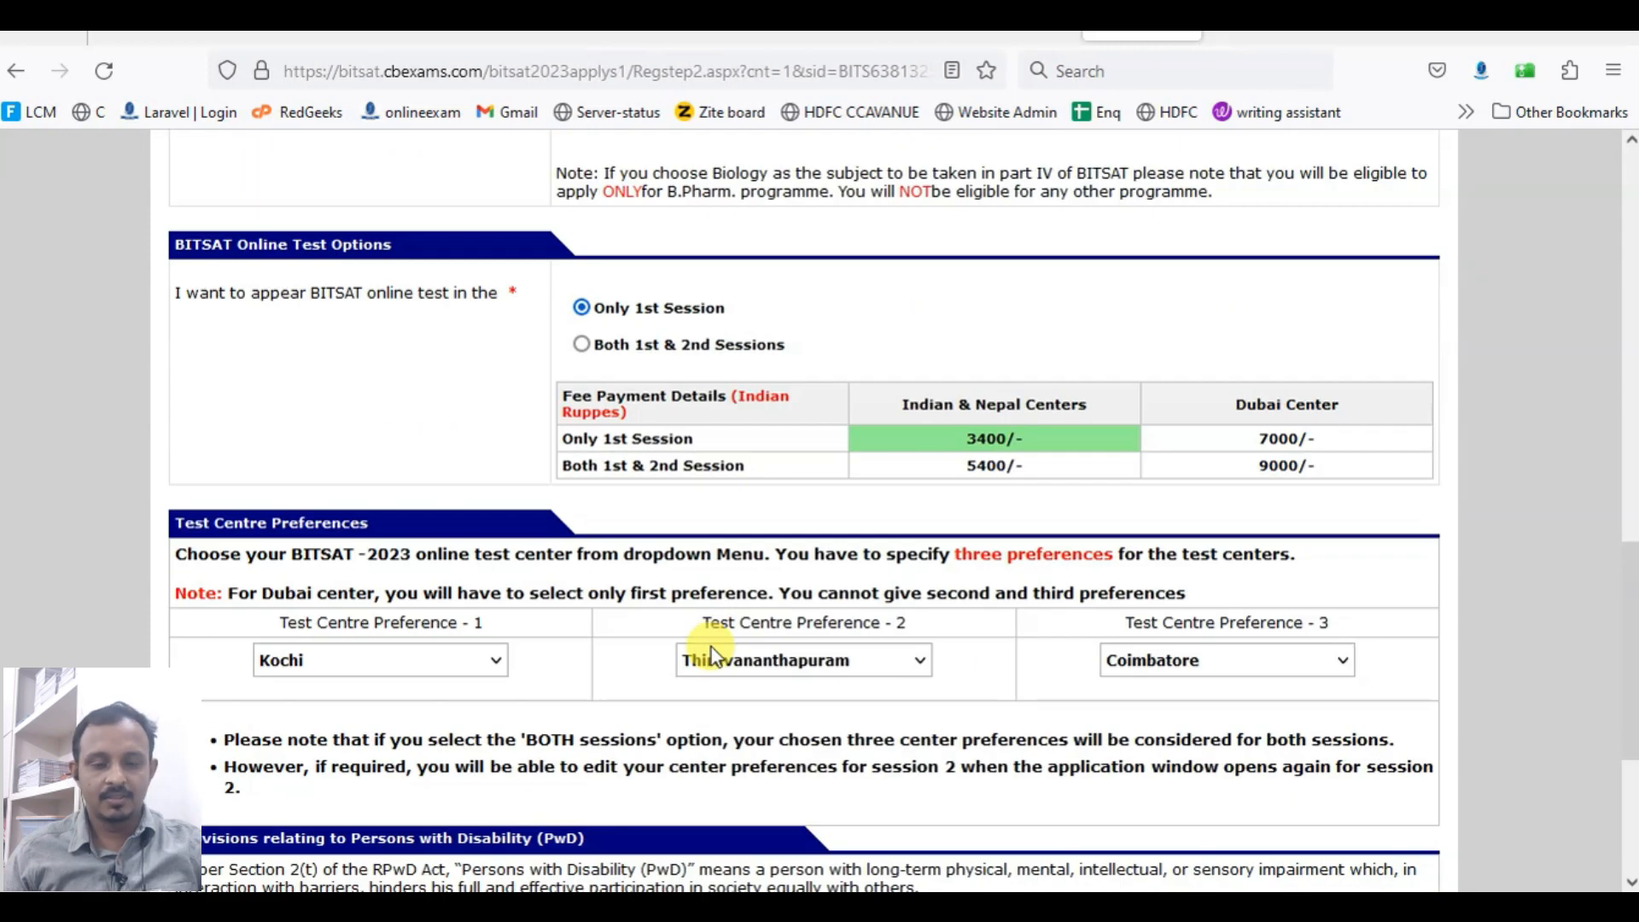
pyautogui.scroll(-4, 711, 653)
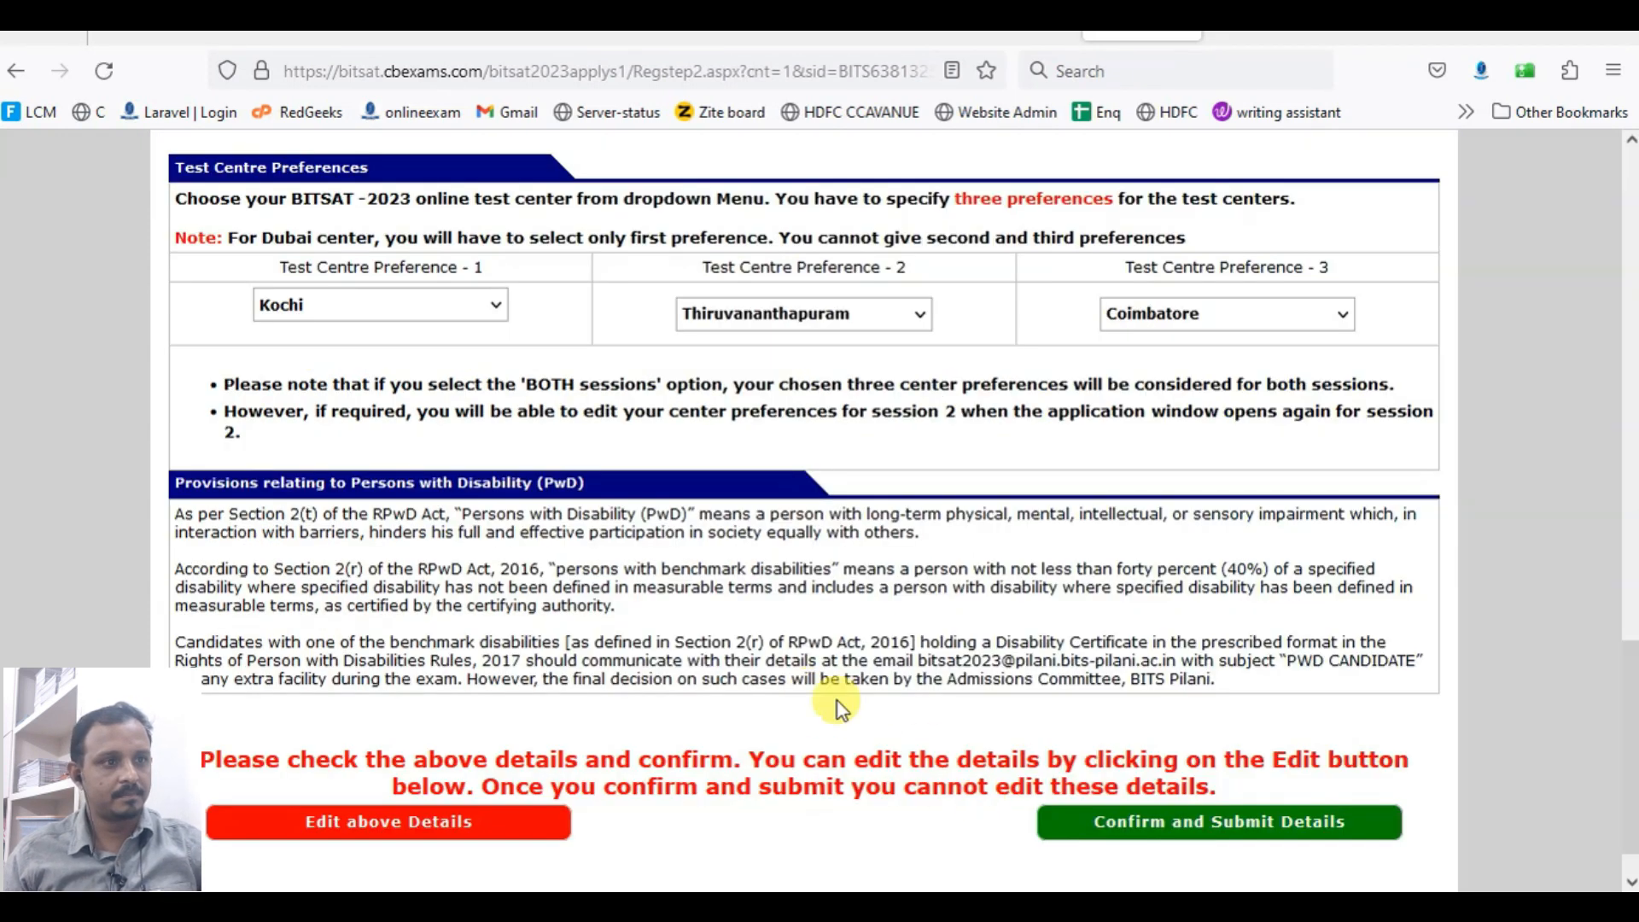
pyautogui.scroll(7, 813, 699)
pyautogui.scroll(-7, 813, 698)
pyautogui.scroll(15, 813, 699)
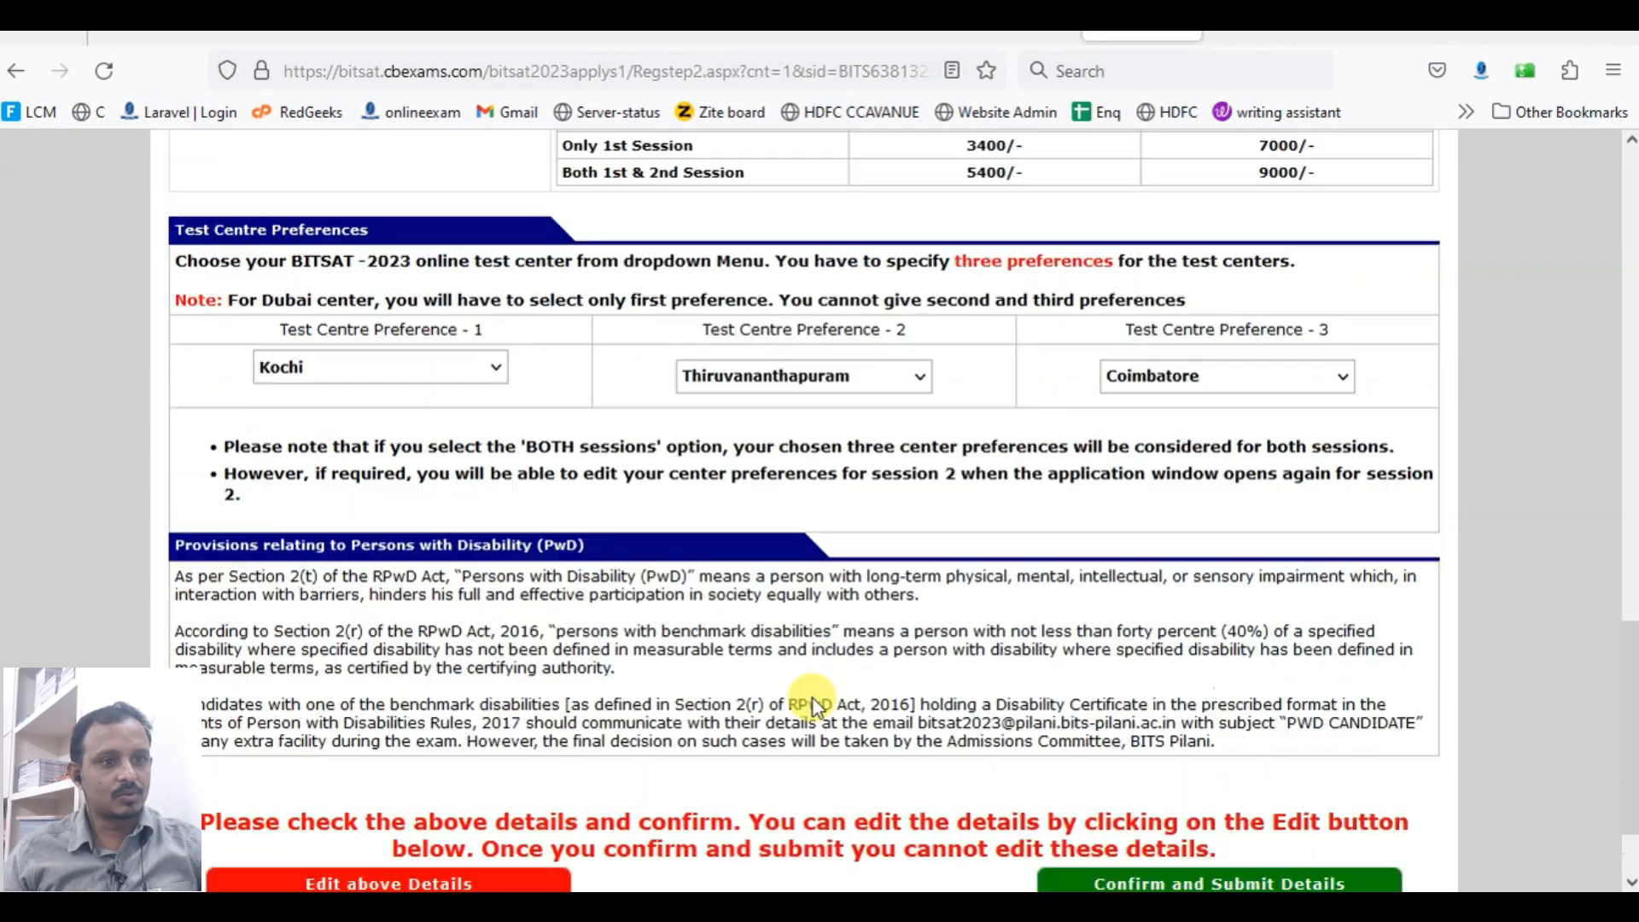
pyautogui.scroll(-3, 813, 698)
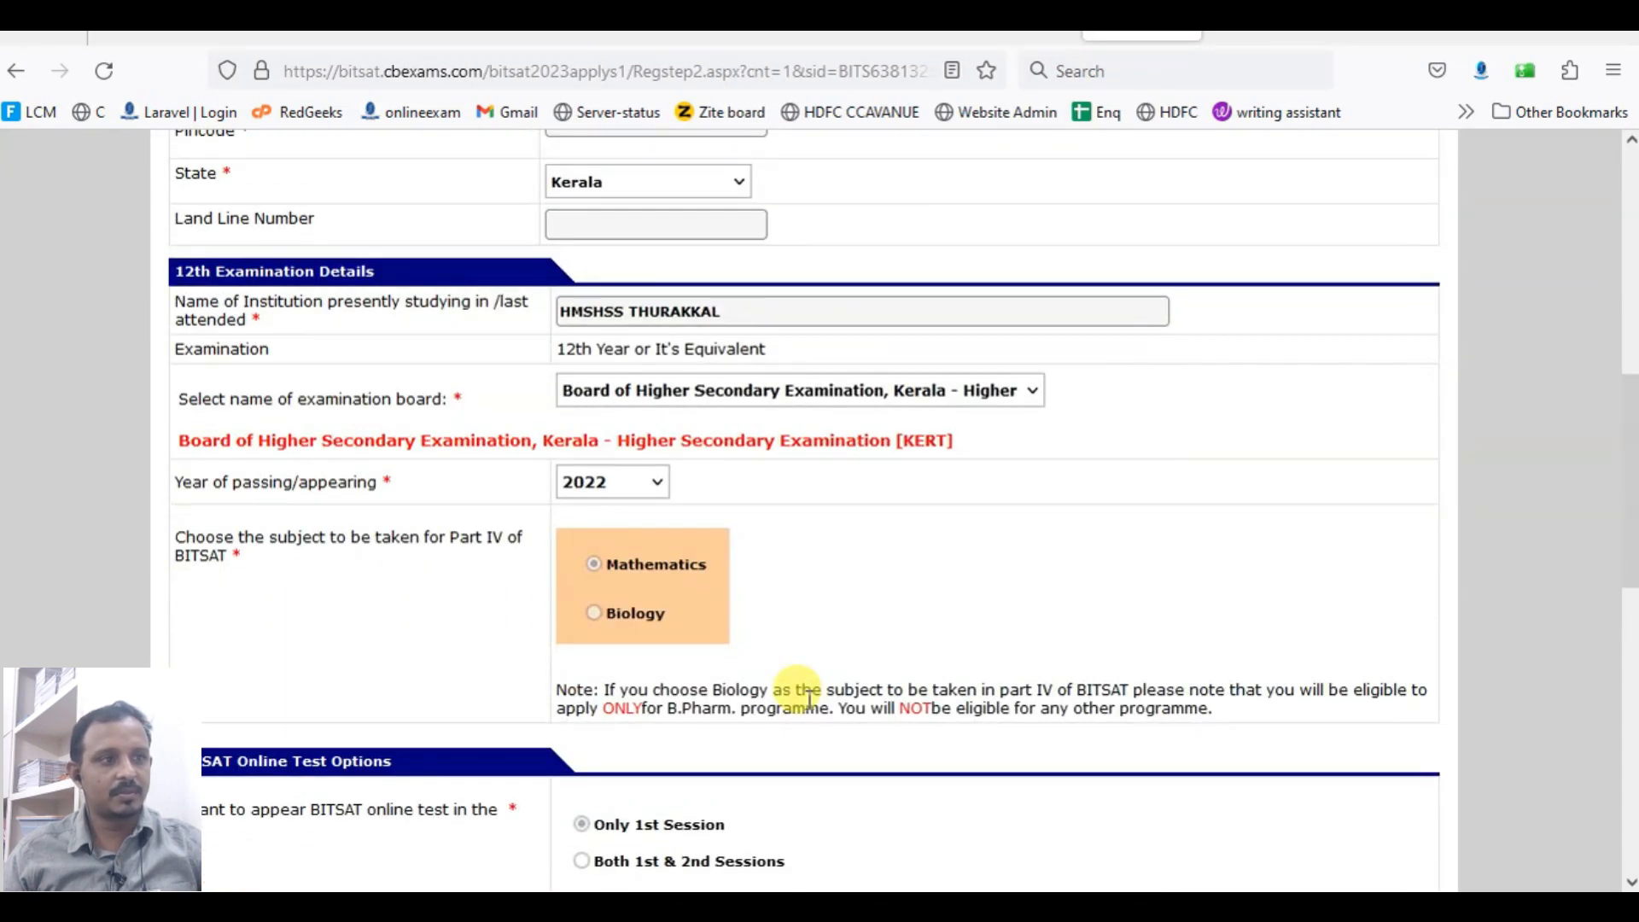
pyautogui.scroll(-6, 810, 698)
pyautogui.scroll(-5, 810, 707)
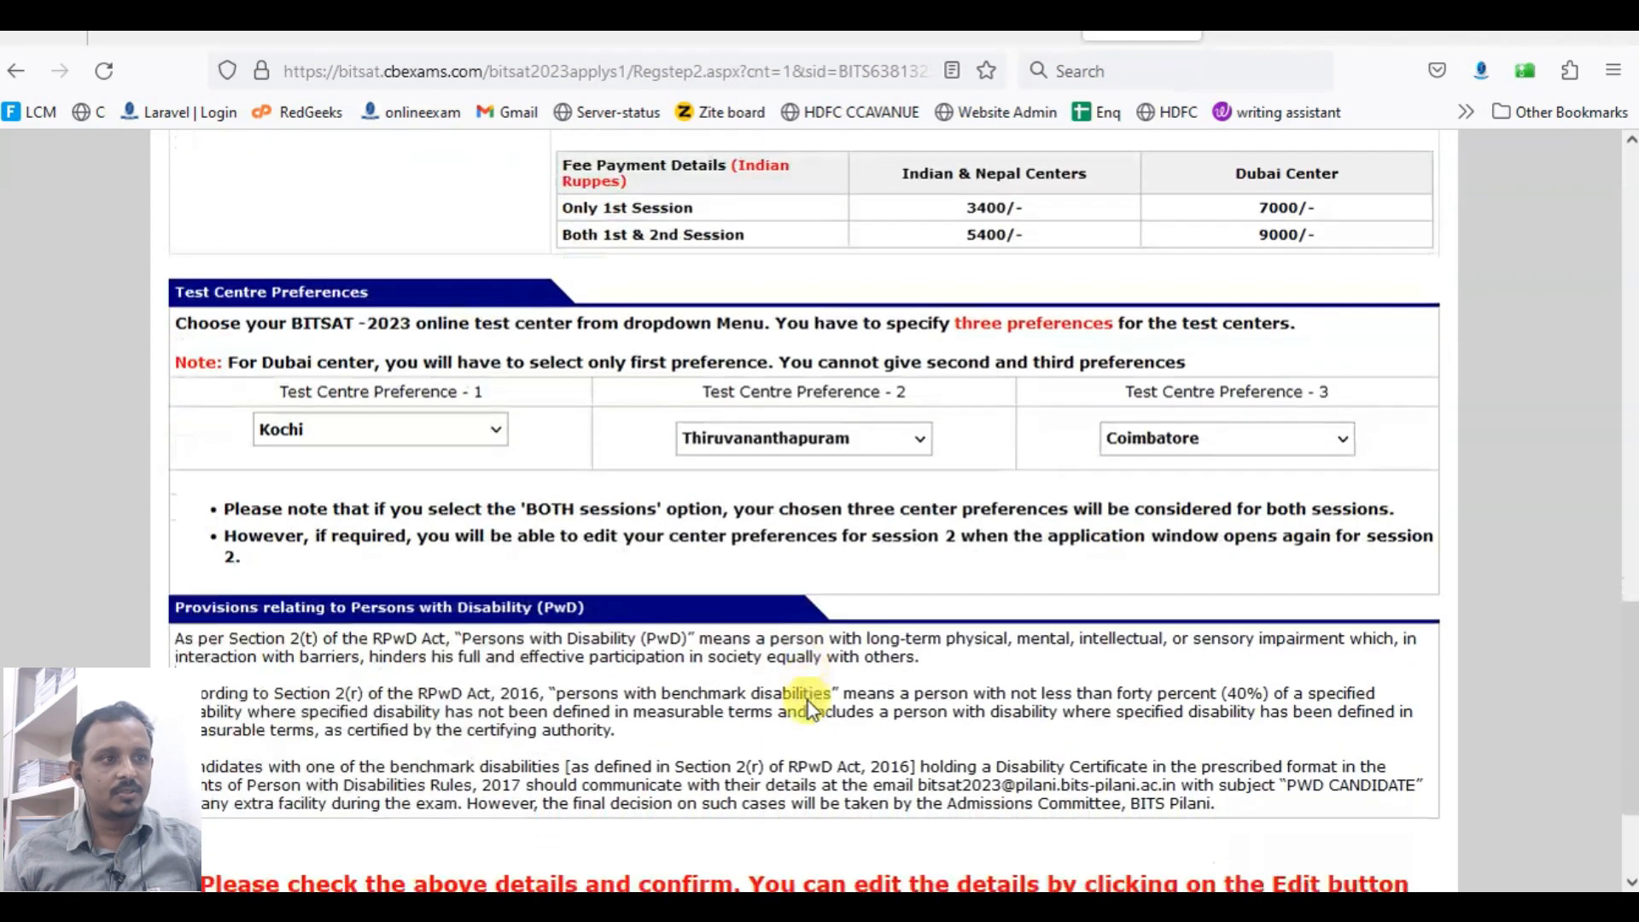
# Confirm and submit the reviewed step-2 application details
pyautogui.click(1217, 769)
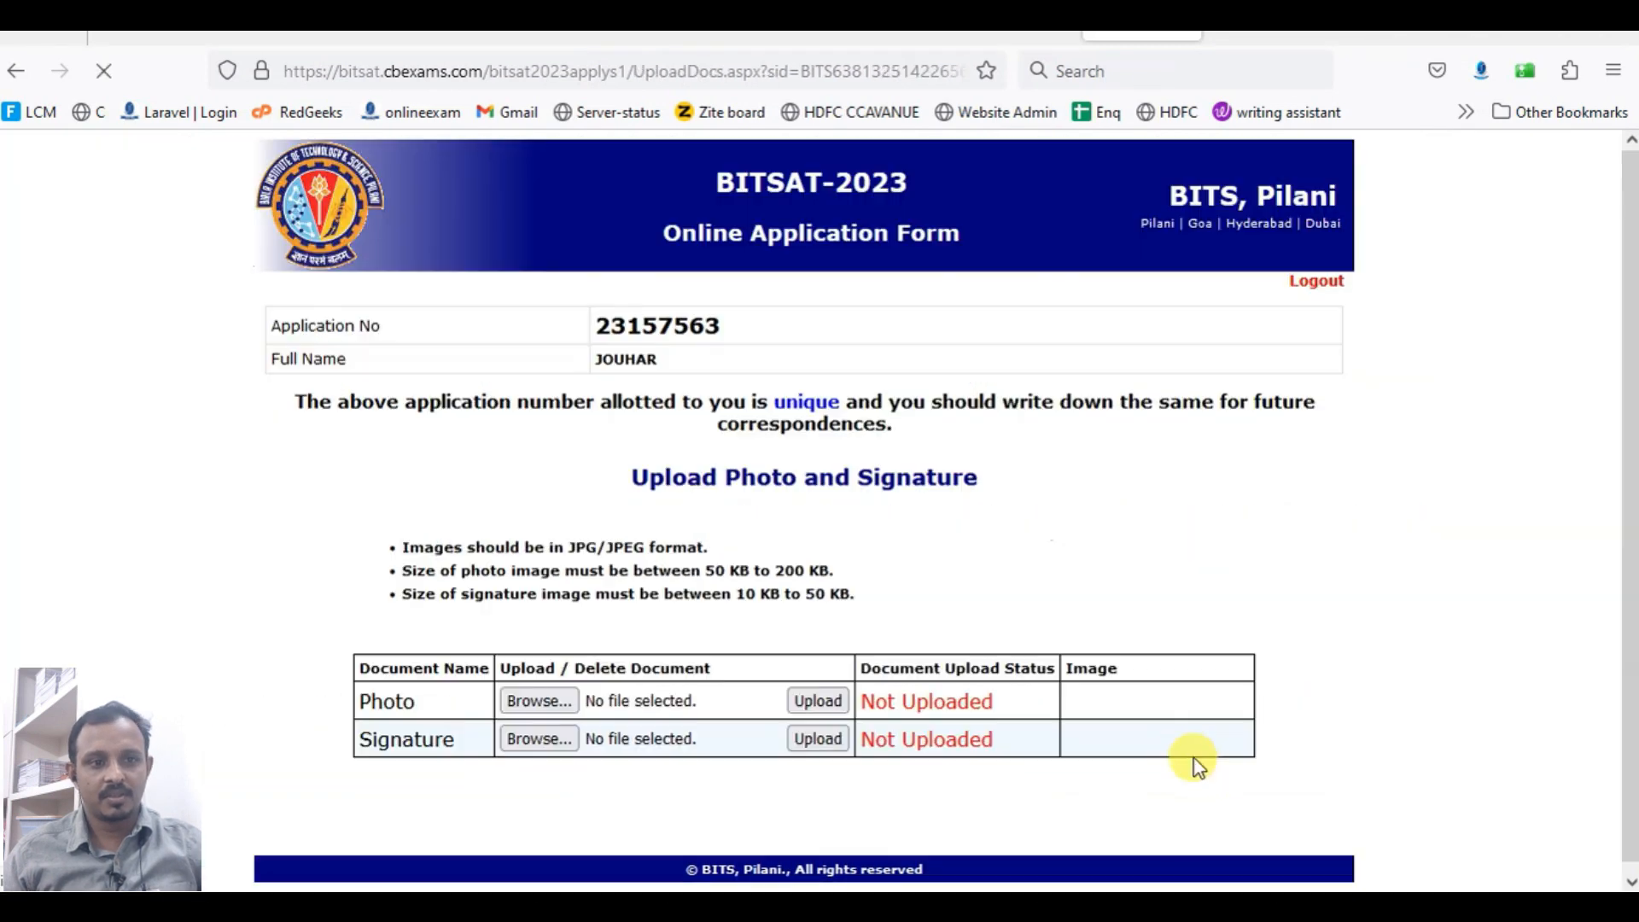
pyautogui.scroll(-3, 684, 445)
pyautogui.scroll(3, 683, 446)
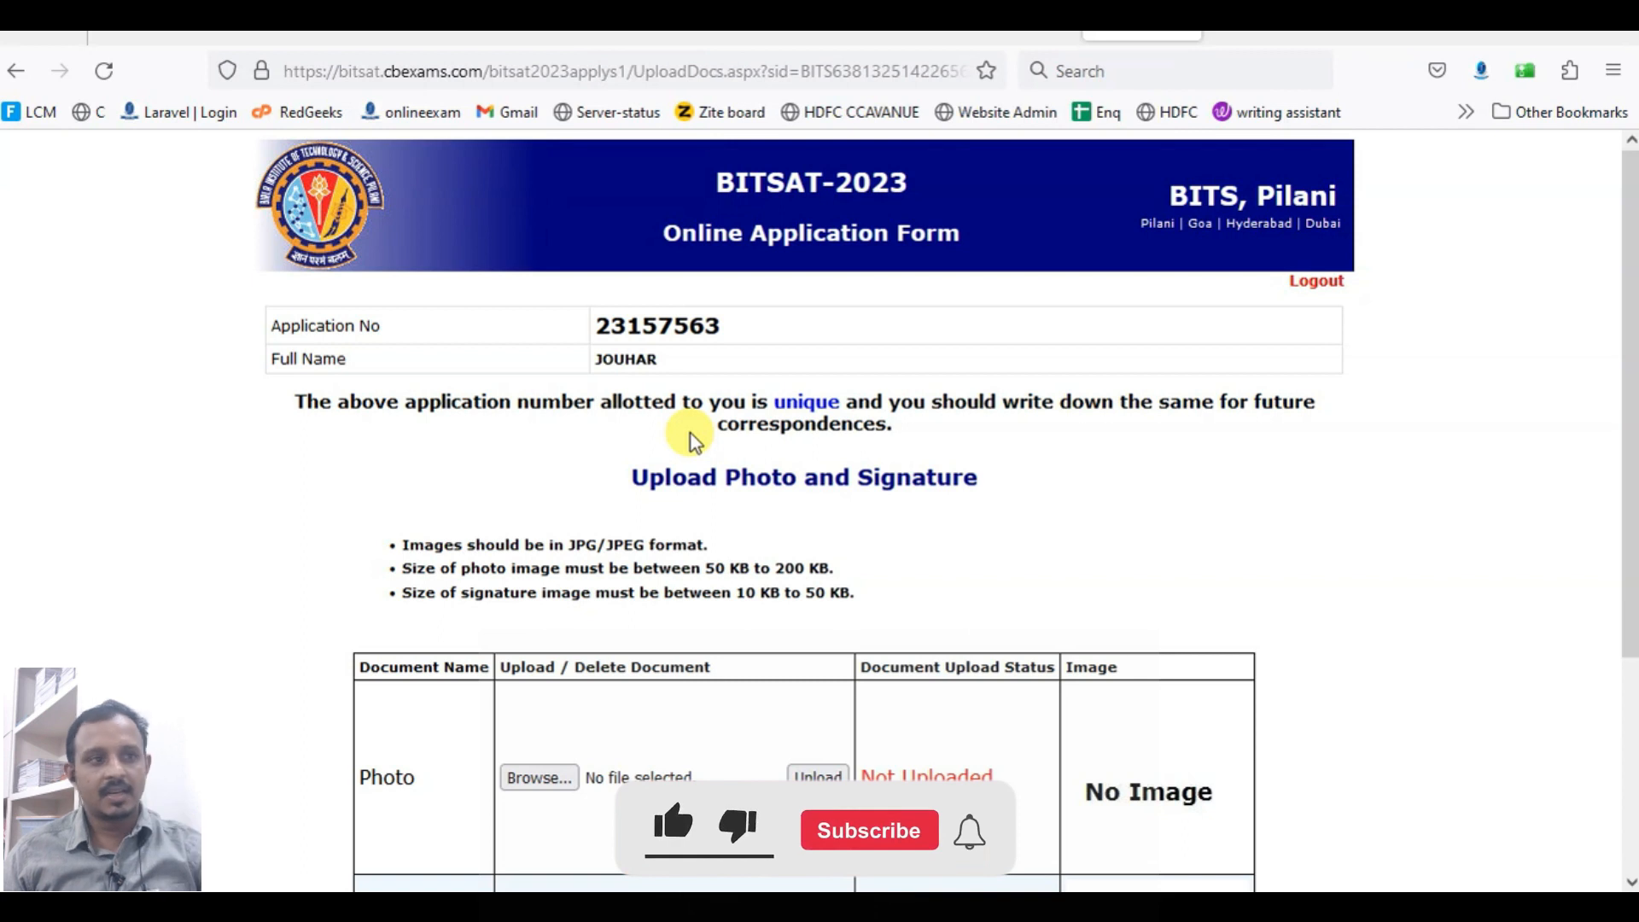
# Check the allowed photo and signature file sizes and choose the photo file to upload
pyautogui.scroll(-3, 690, 434)
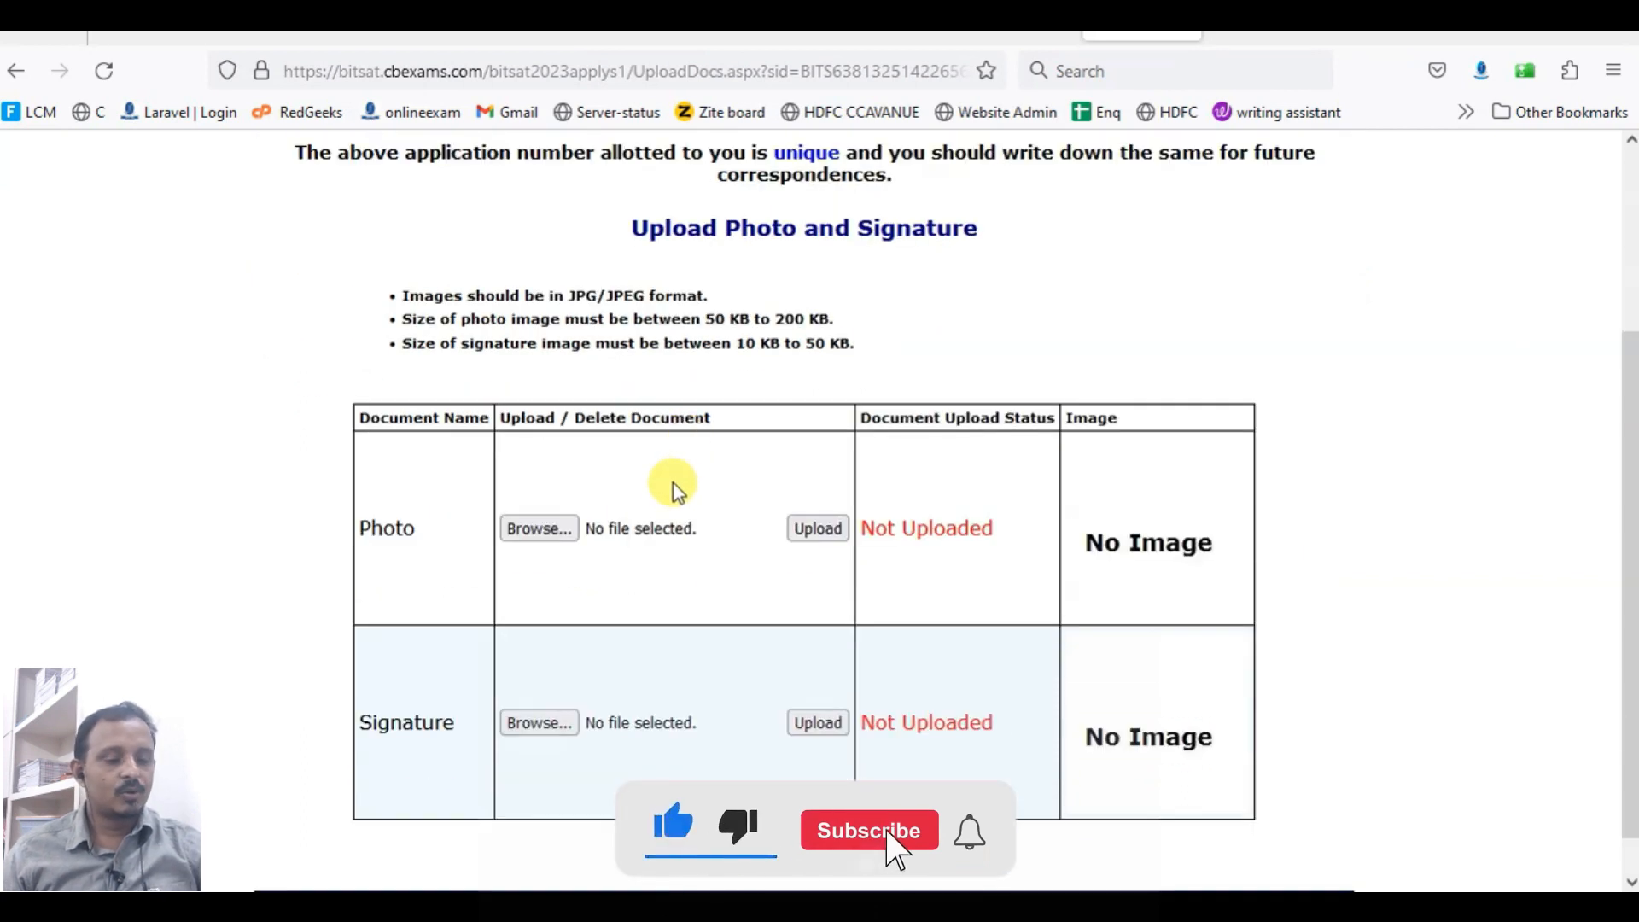
pyautogui.scroll(-1, 602, 533)
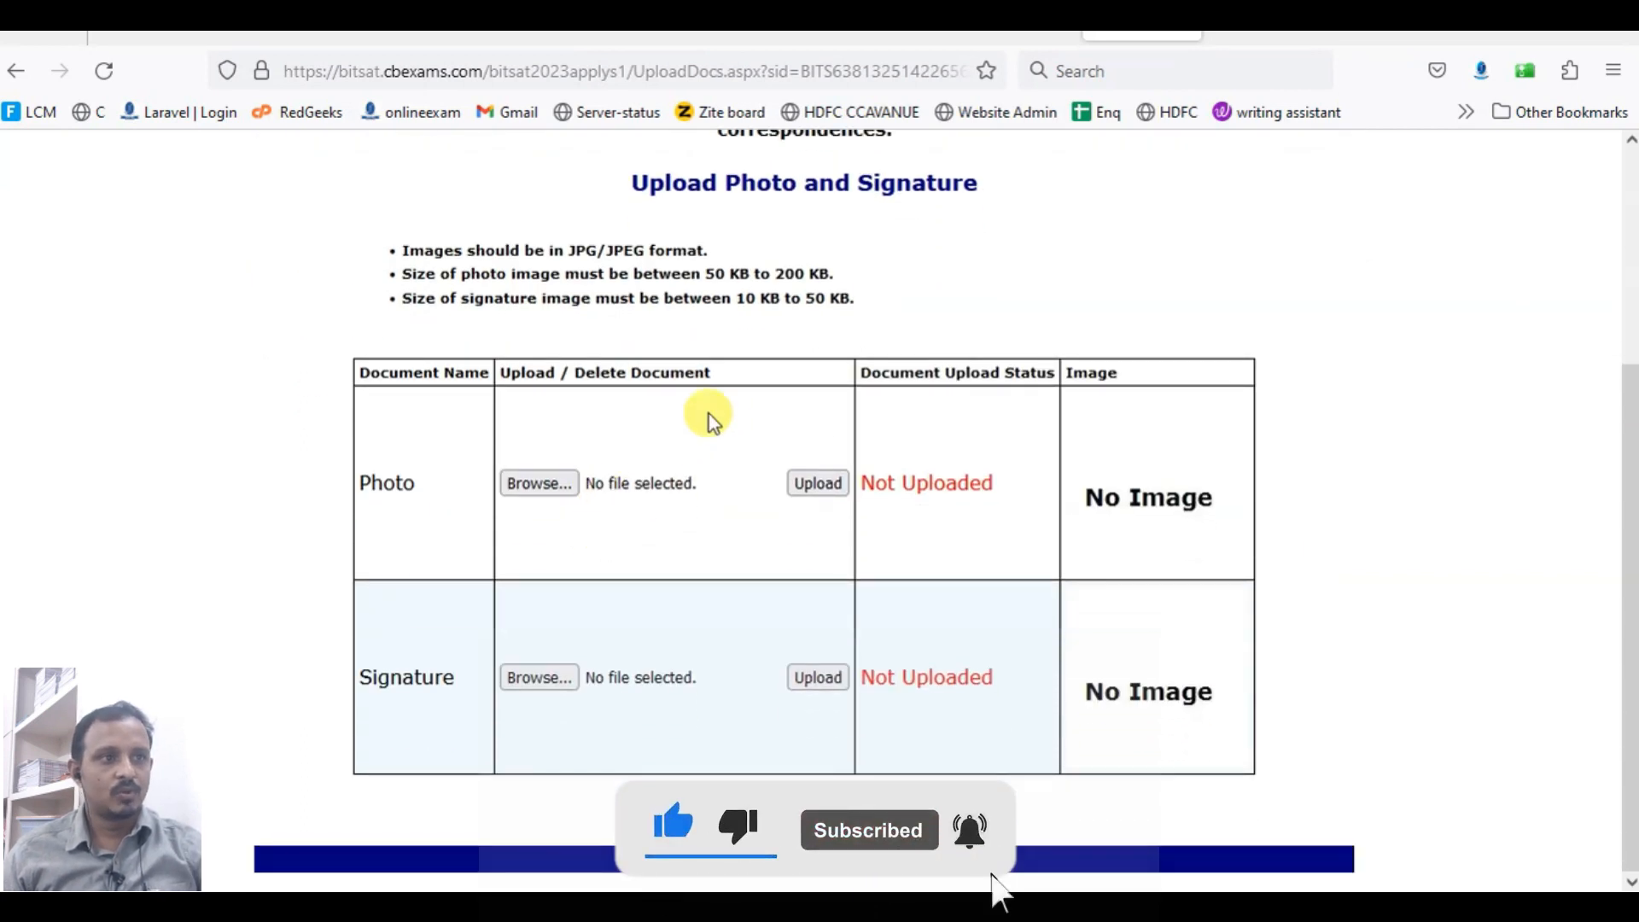
pyautogui.moveTo(837, 275); pyautogui.dragTo(656, 282)
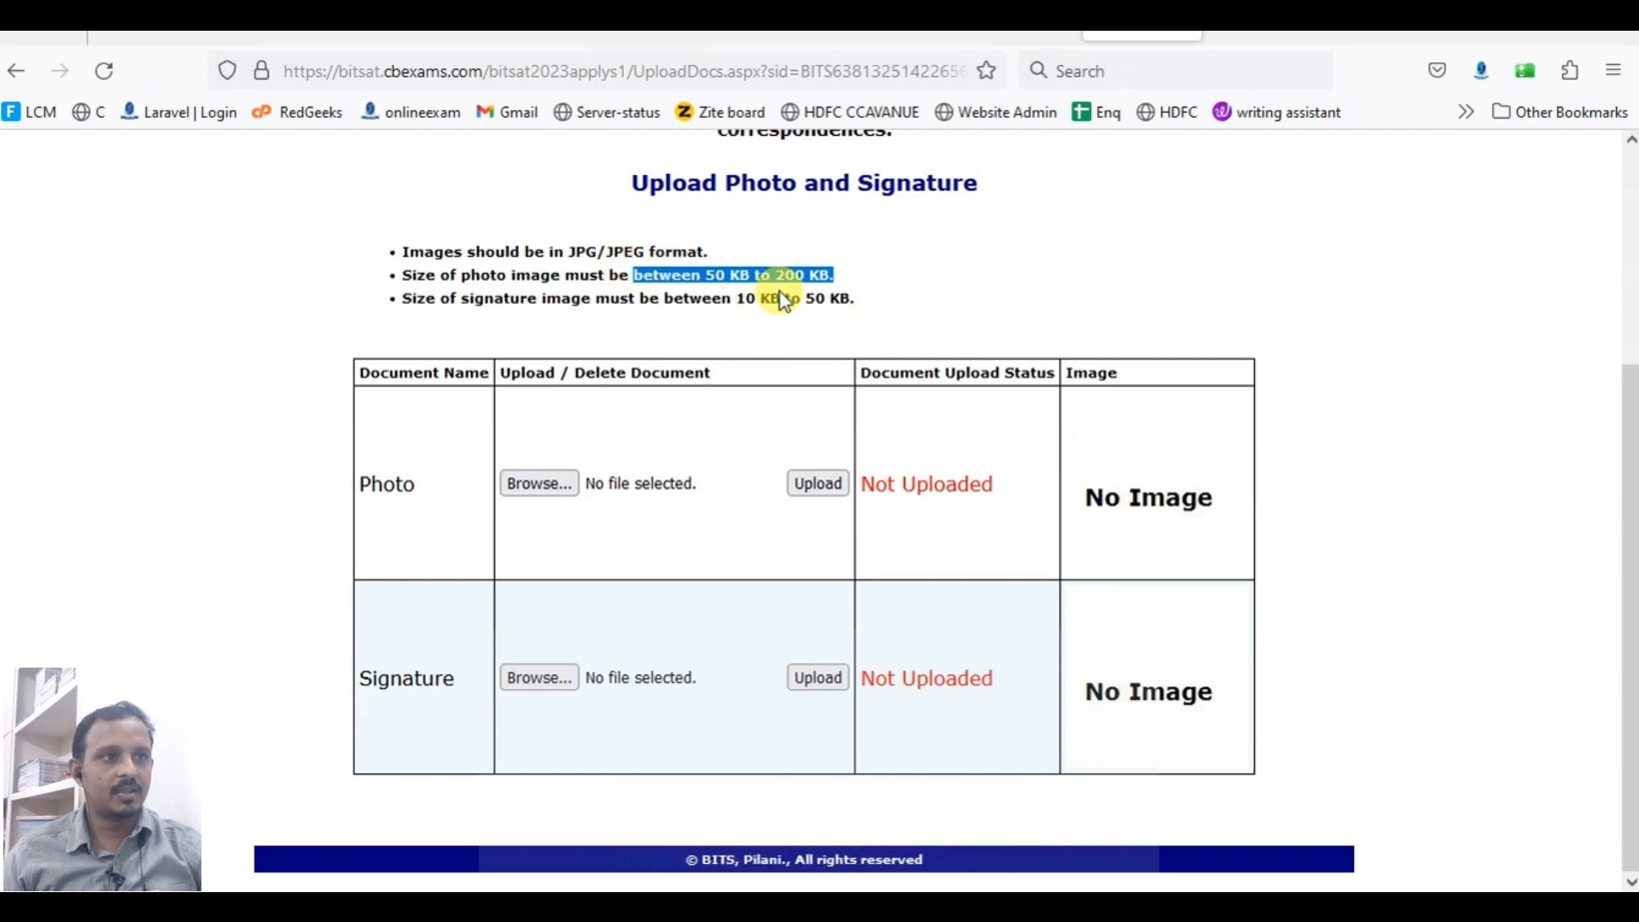
pyautogui.moveTo(854, 299); pyautogui.dragTo(733, 303)
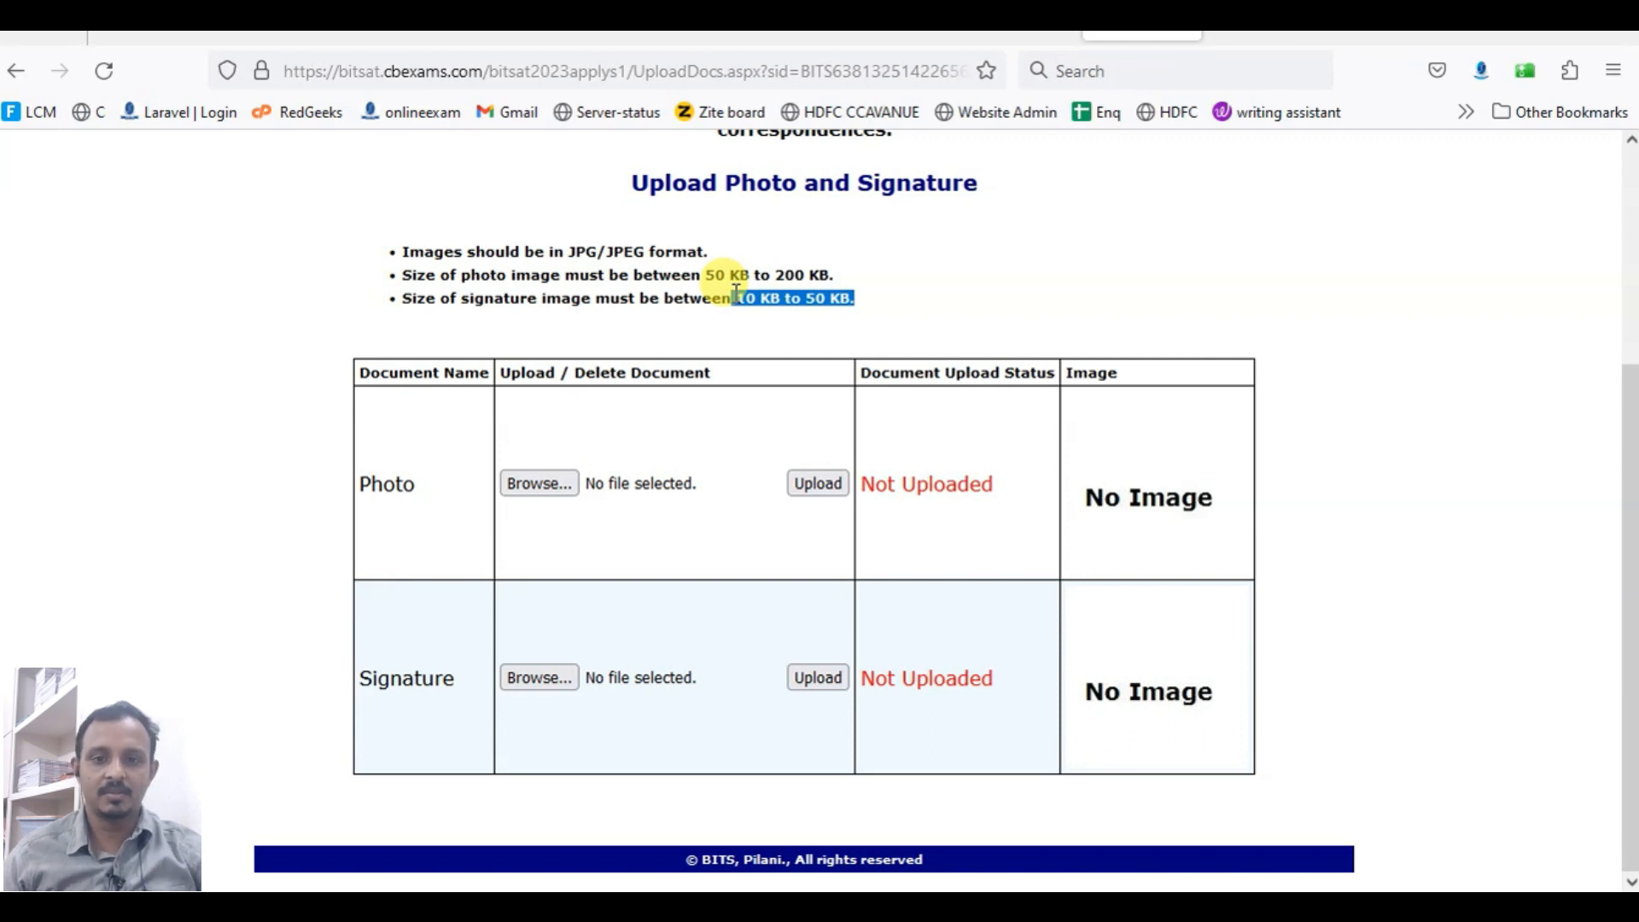
pyautogui.click(520, 480)
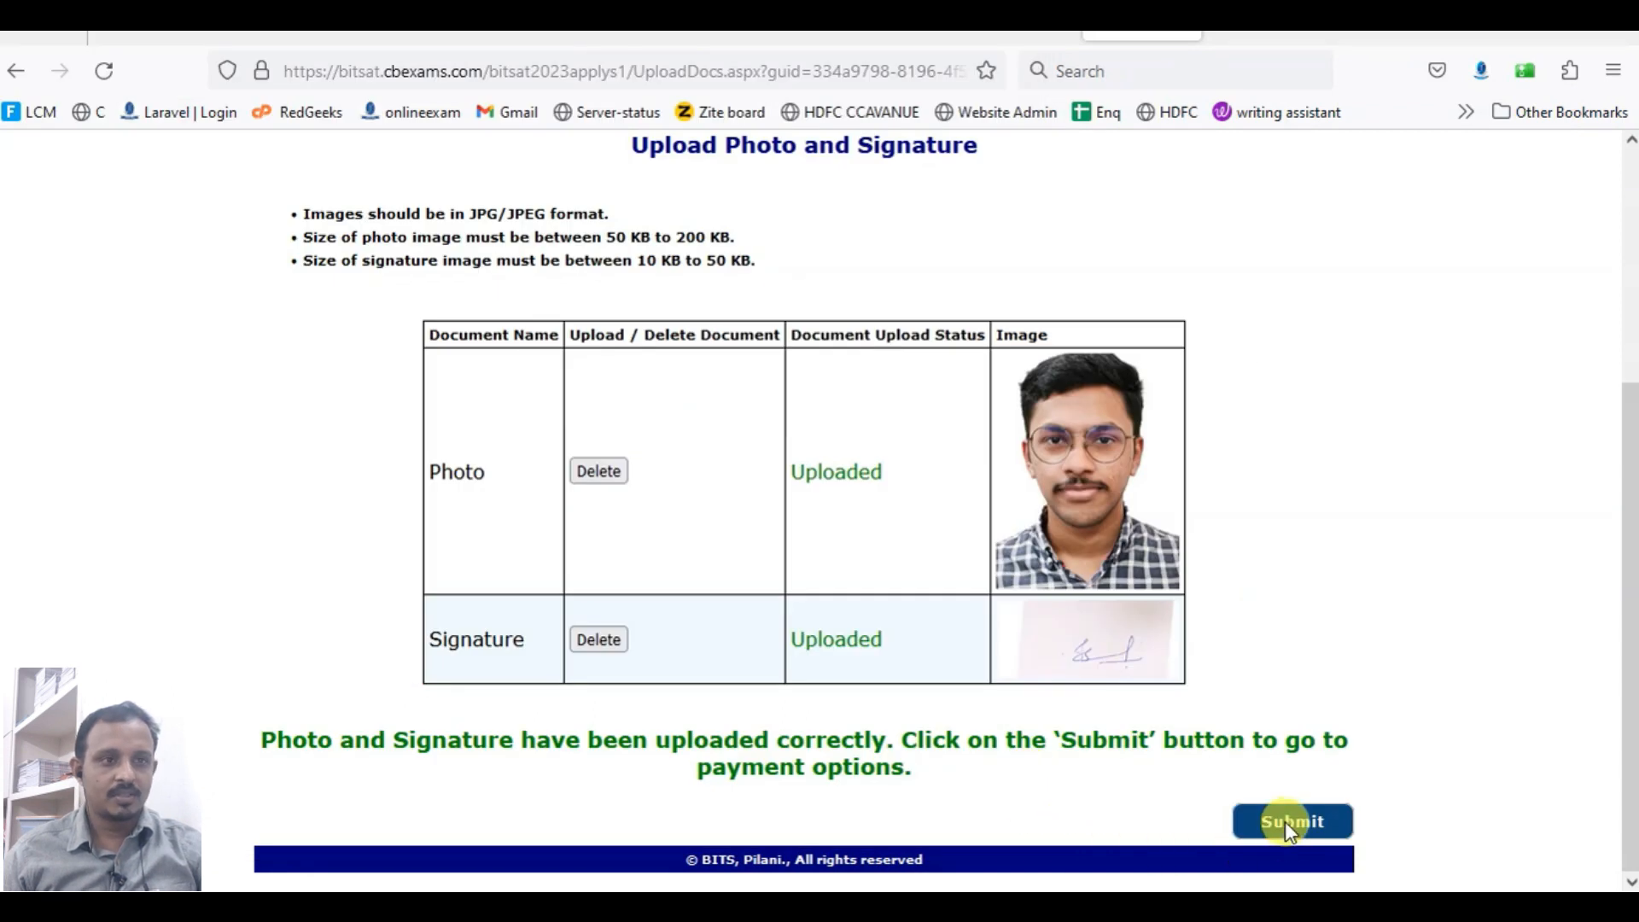
# Choose ICICI Bank as the payment option for the 3400/- application fee
pyautogui.click(1284, 822)
pyautogui.scroll(-1, 880, 764)
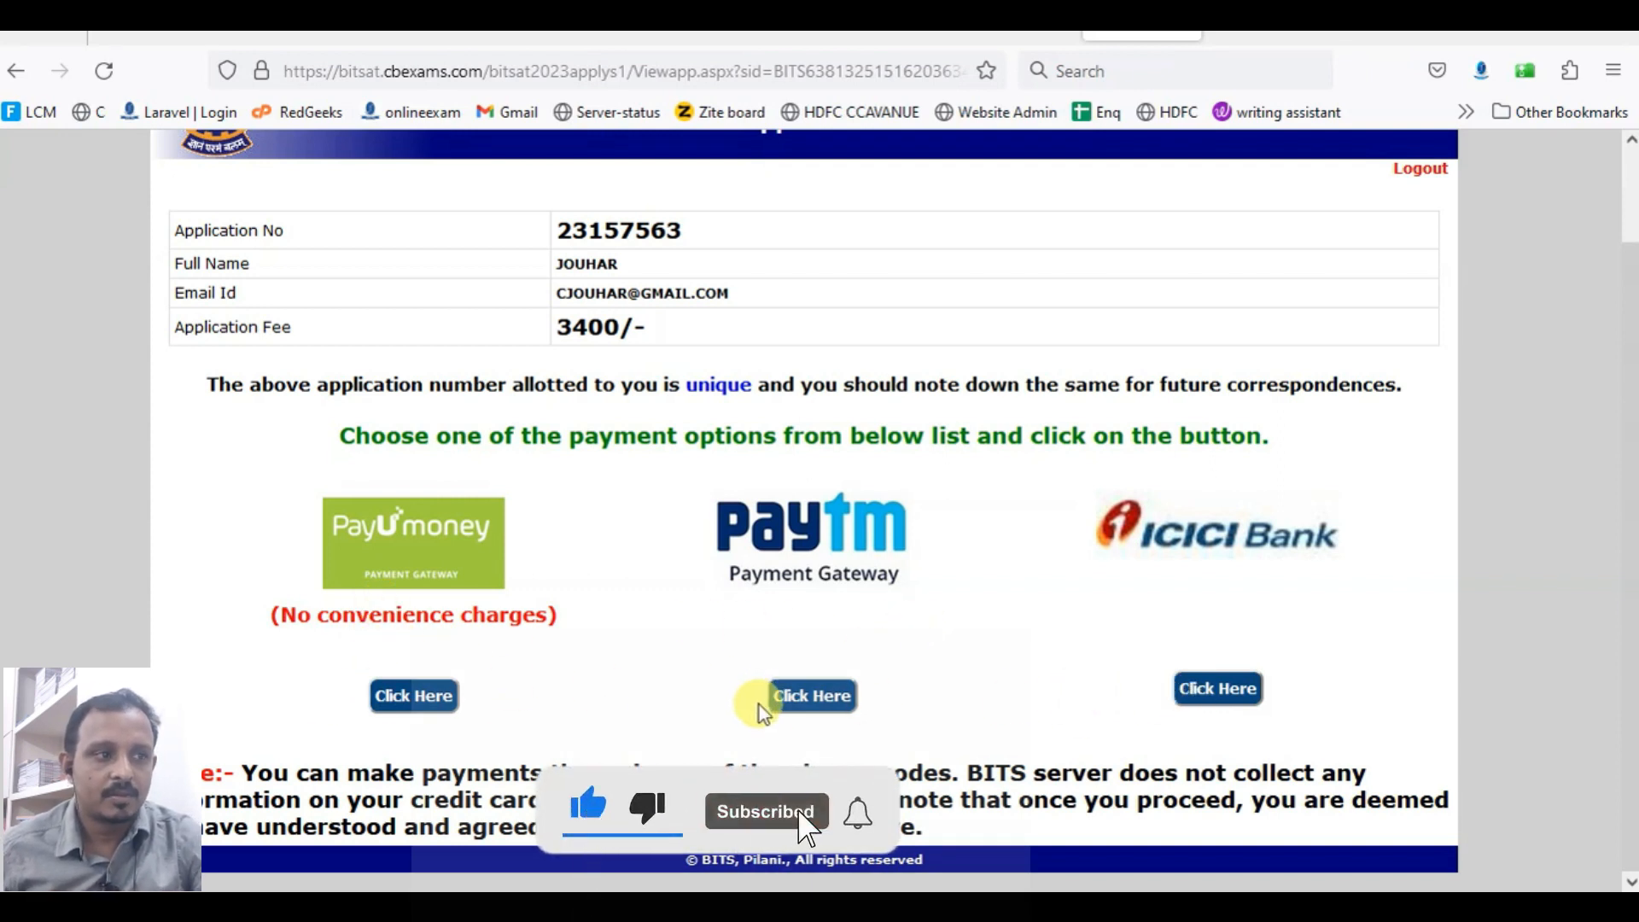
pyautogui.click(812, 699)
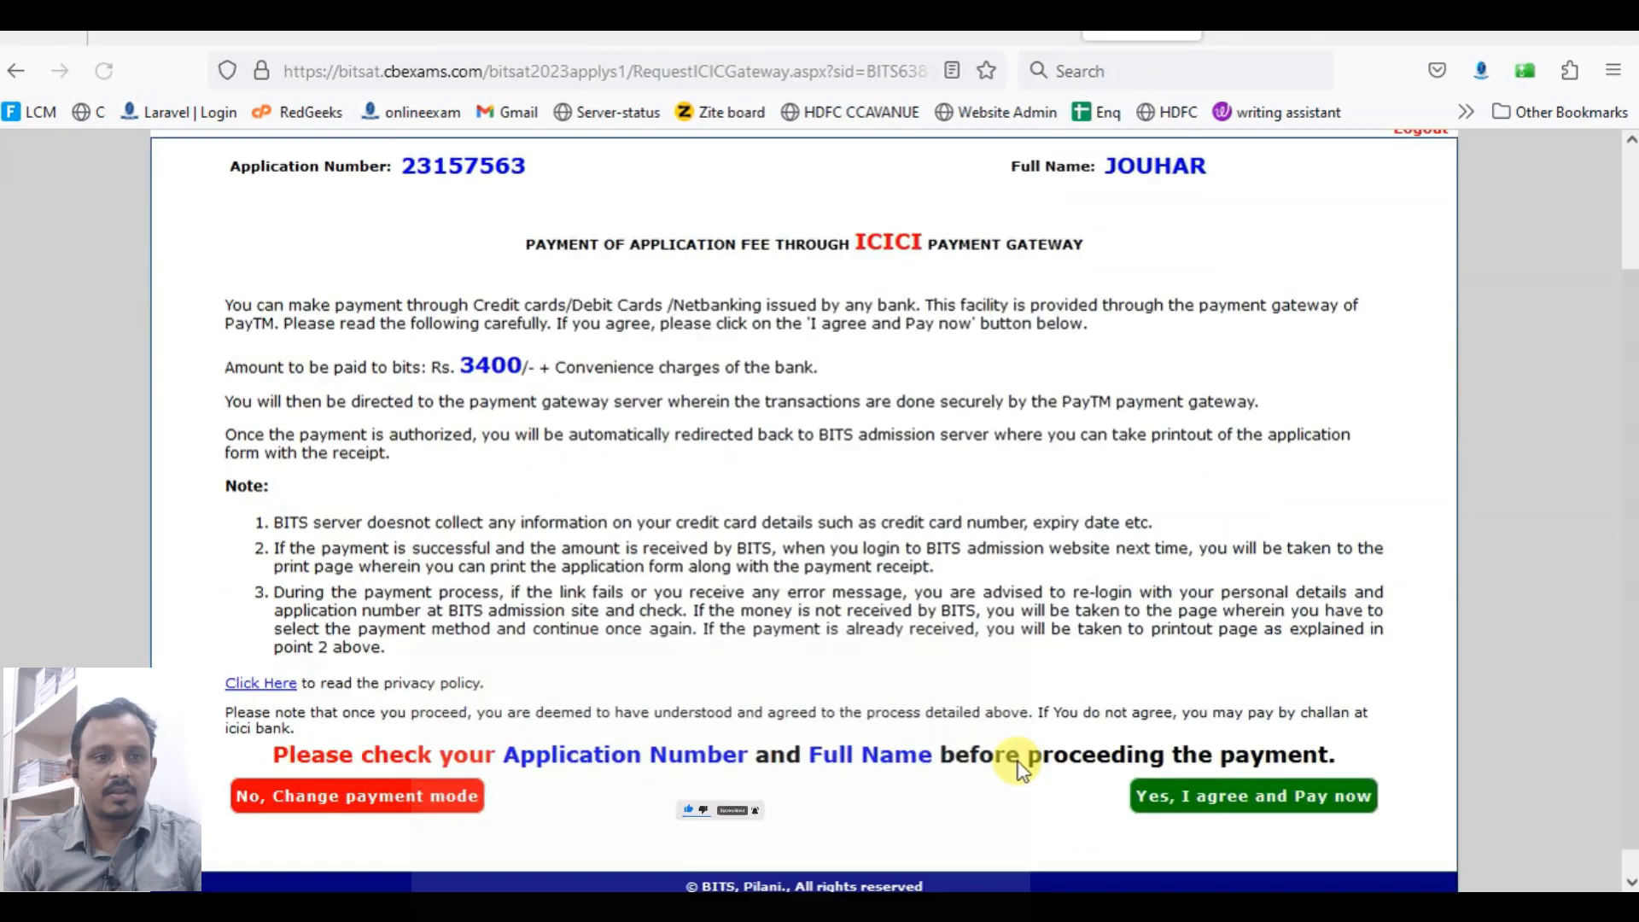
# Accept the ICICI terms and bring up the payment page for the 3400/- fee
pyautogui.scroll(-1, 1018, 761)
pyautogui.click(1257, 764)
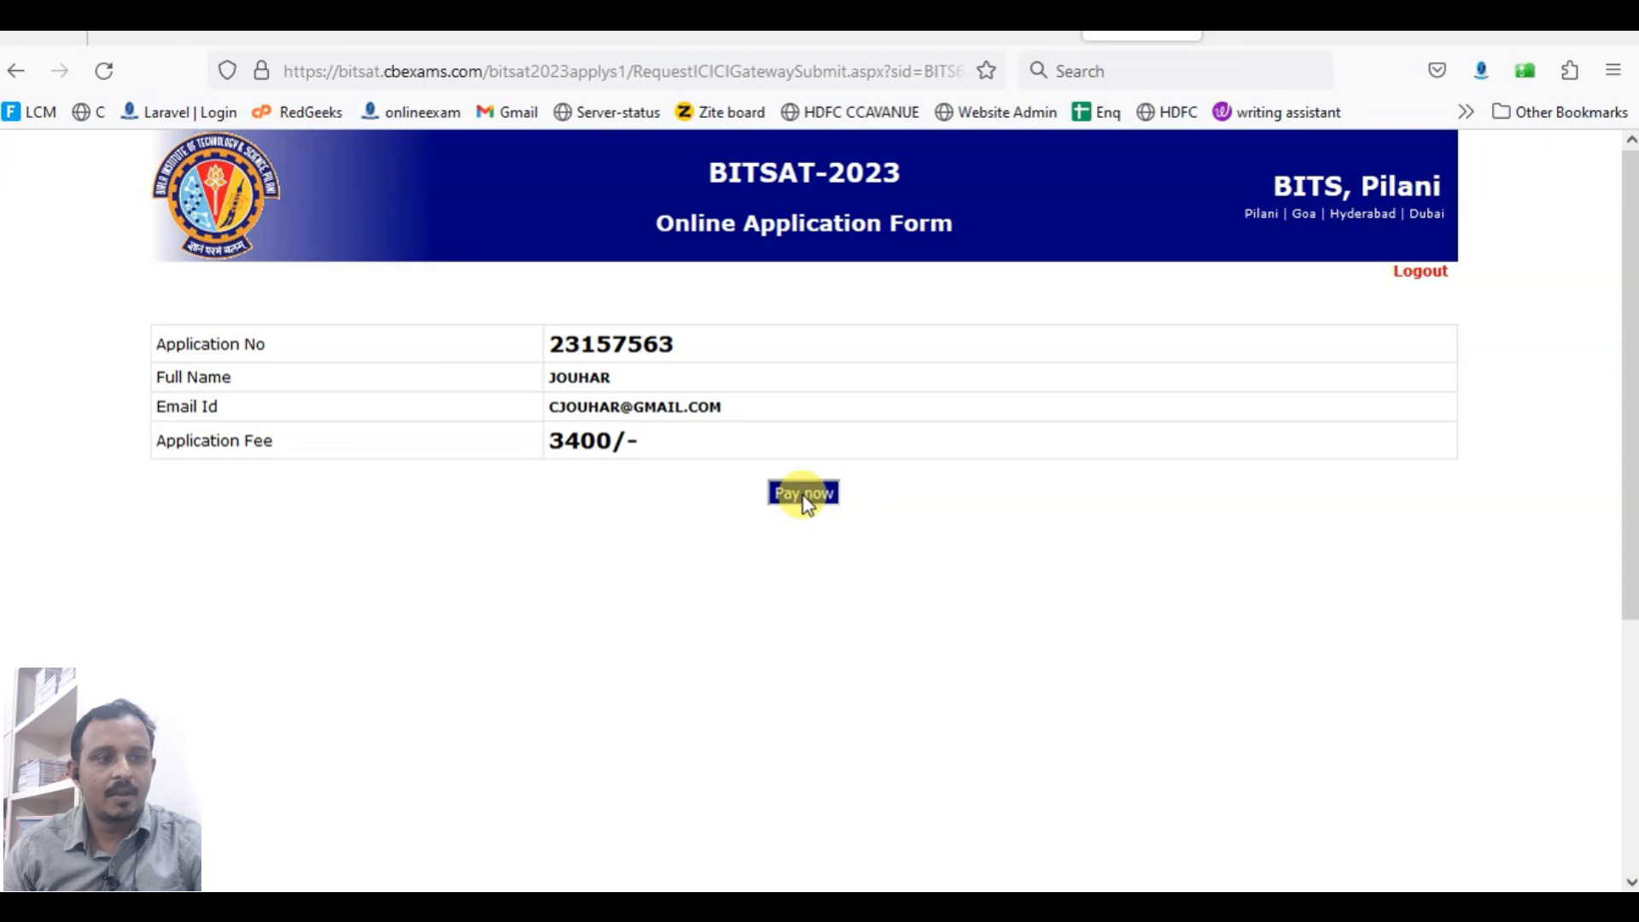
pyautogui.click(802, 490)
# Try the UPI option for the ₹3,400 payment, then close the UPI panel
pyautogui.scroll(-3, 767, 550)
pyautogui.scroll(3, 767, 550)
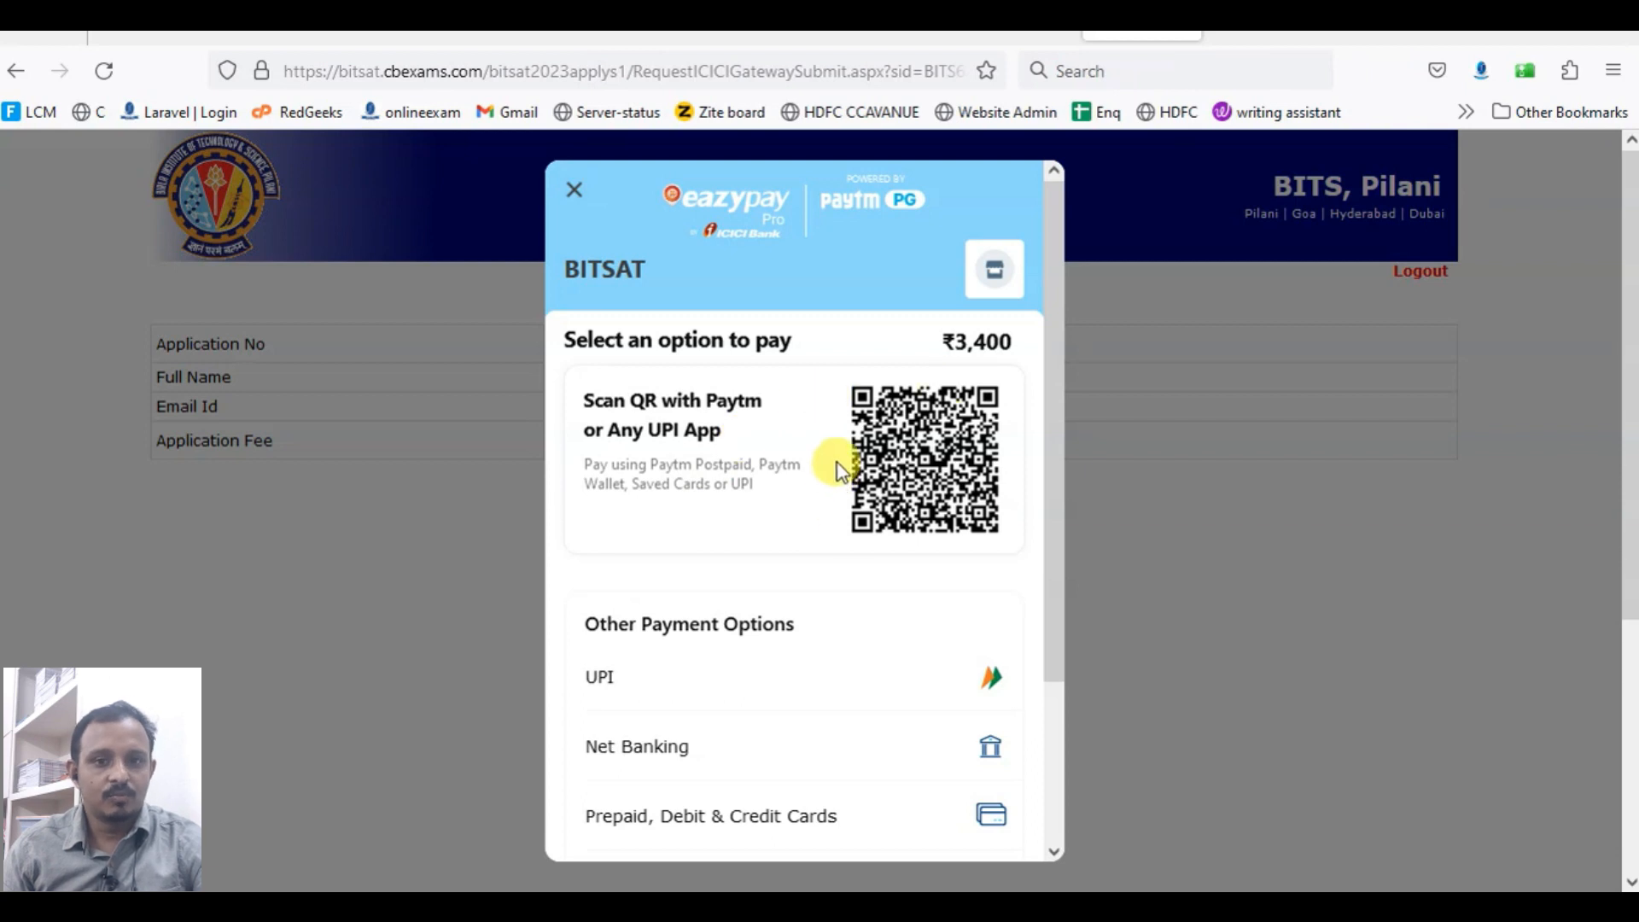
pyautogui.scroll(-2, 794, 521)
pyautogui.click(756, 568)
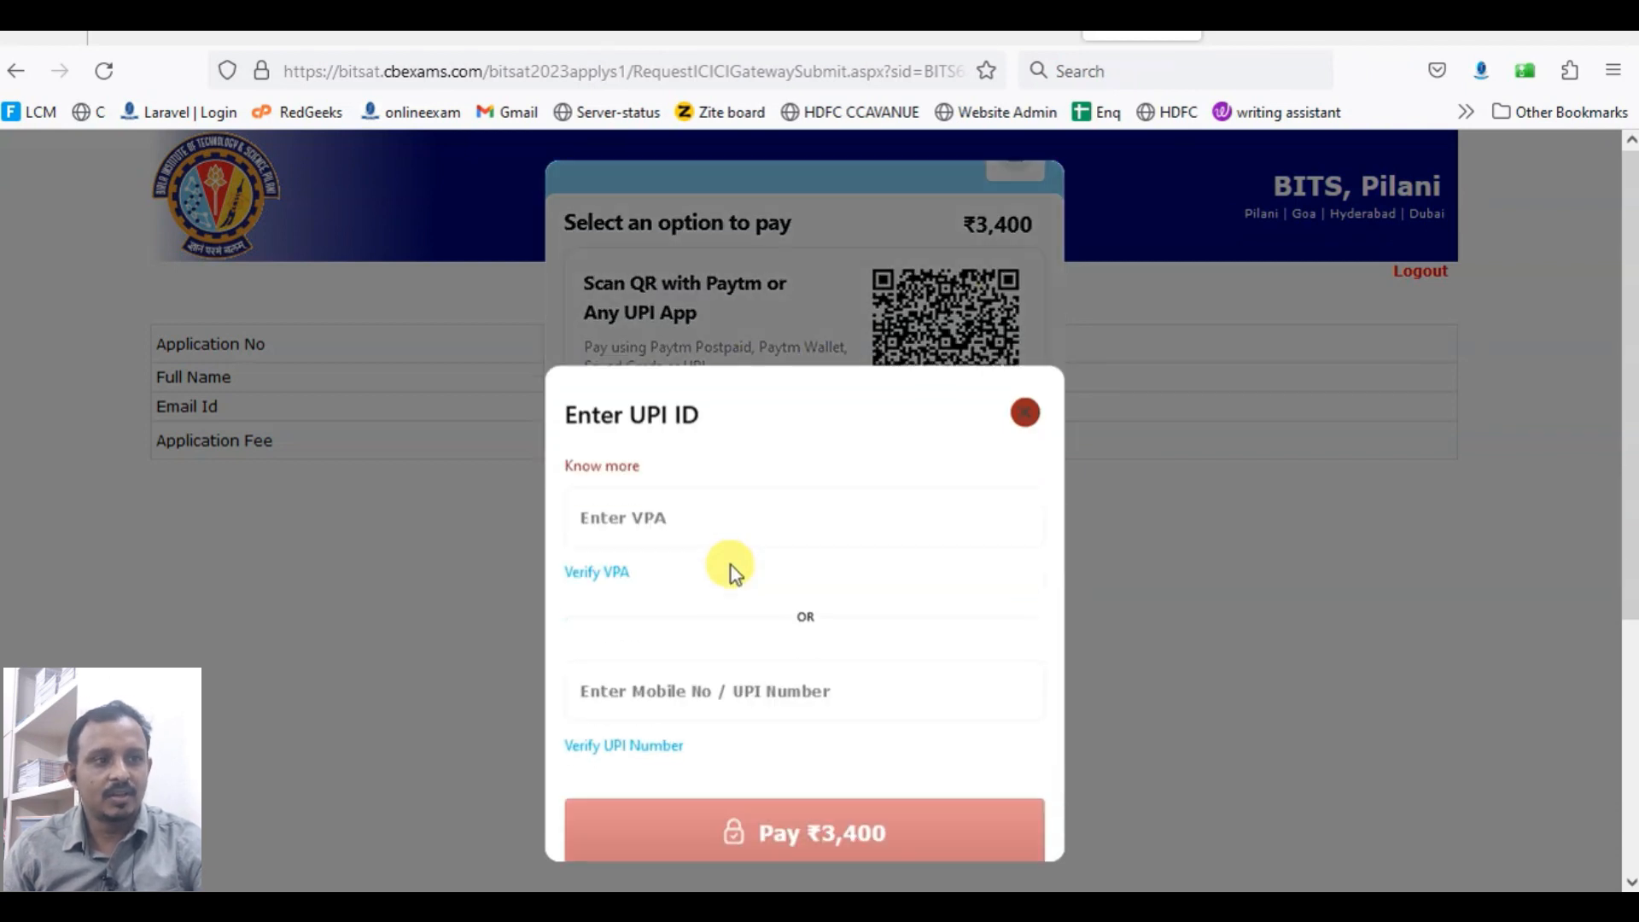
pyautogui.click(709, 500)
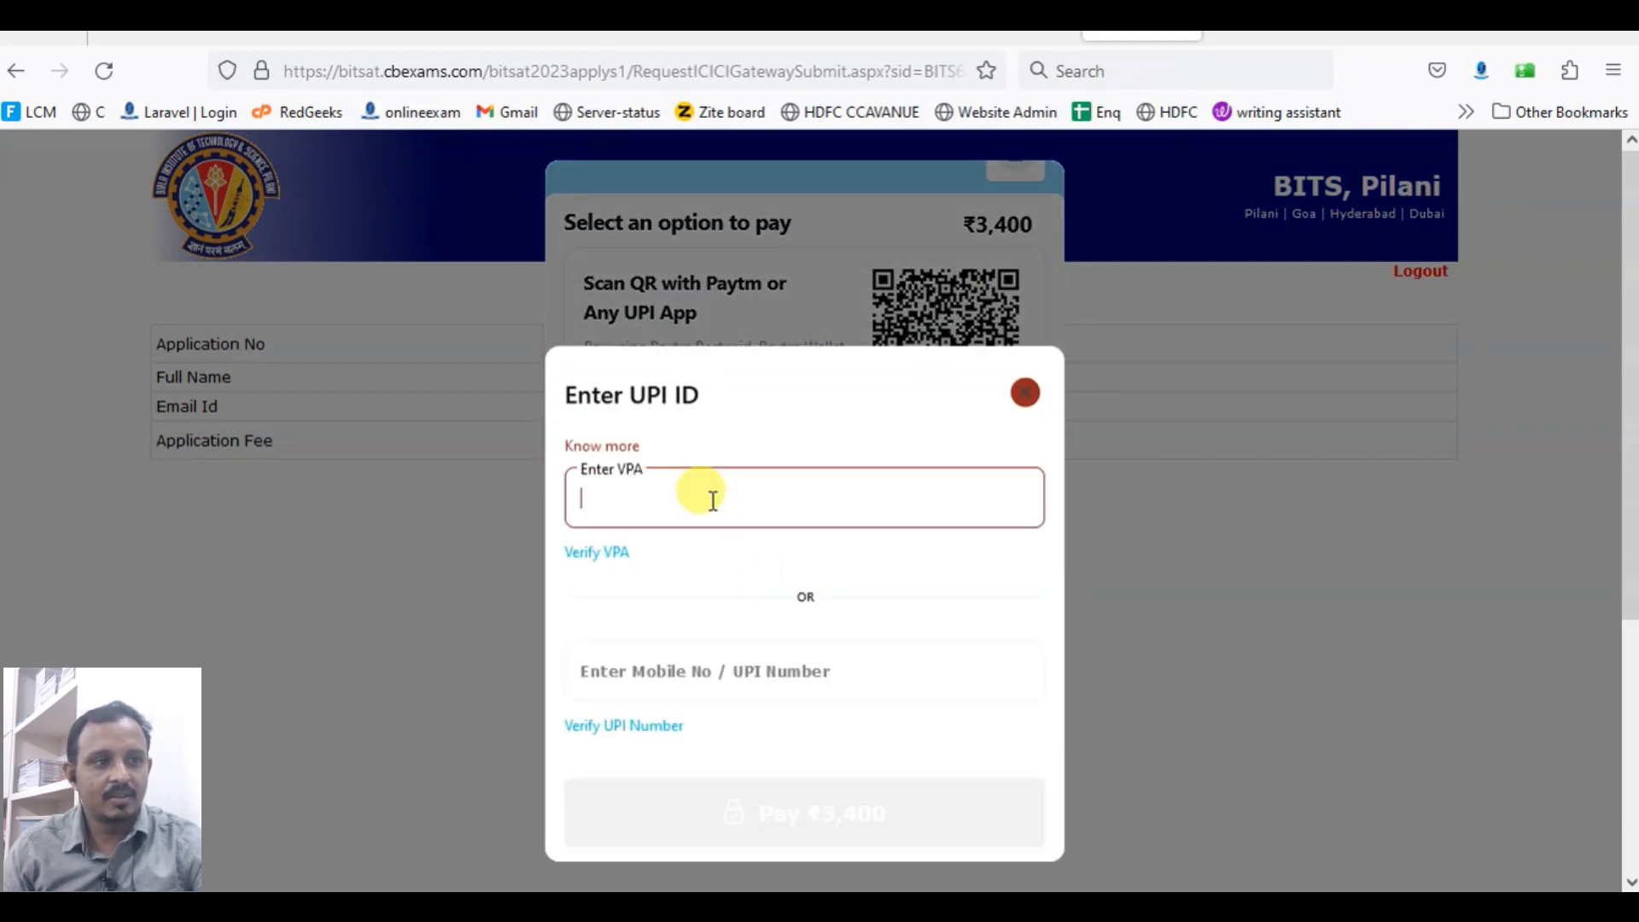
pyautogui.click(1023, 396)
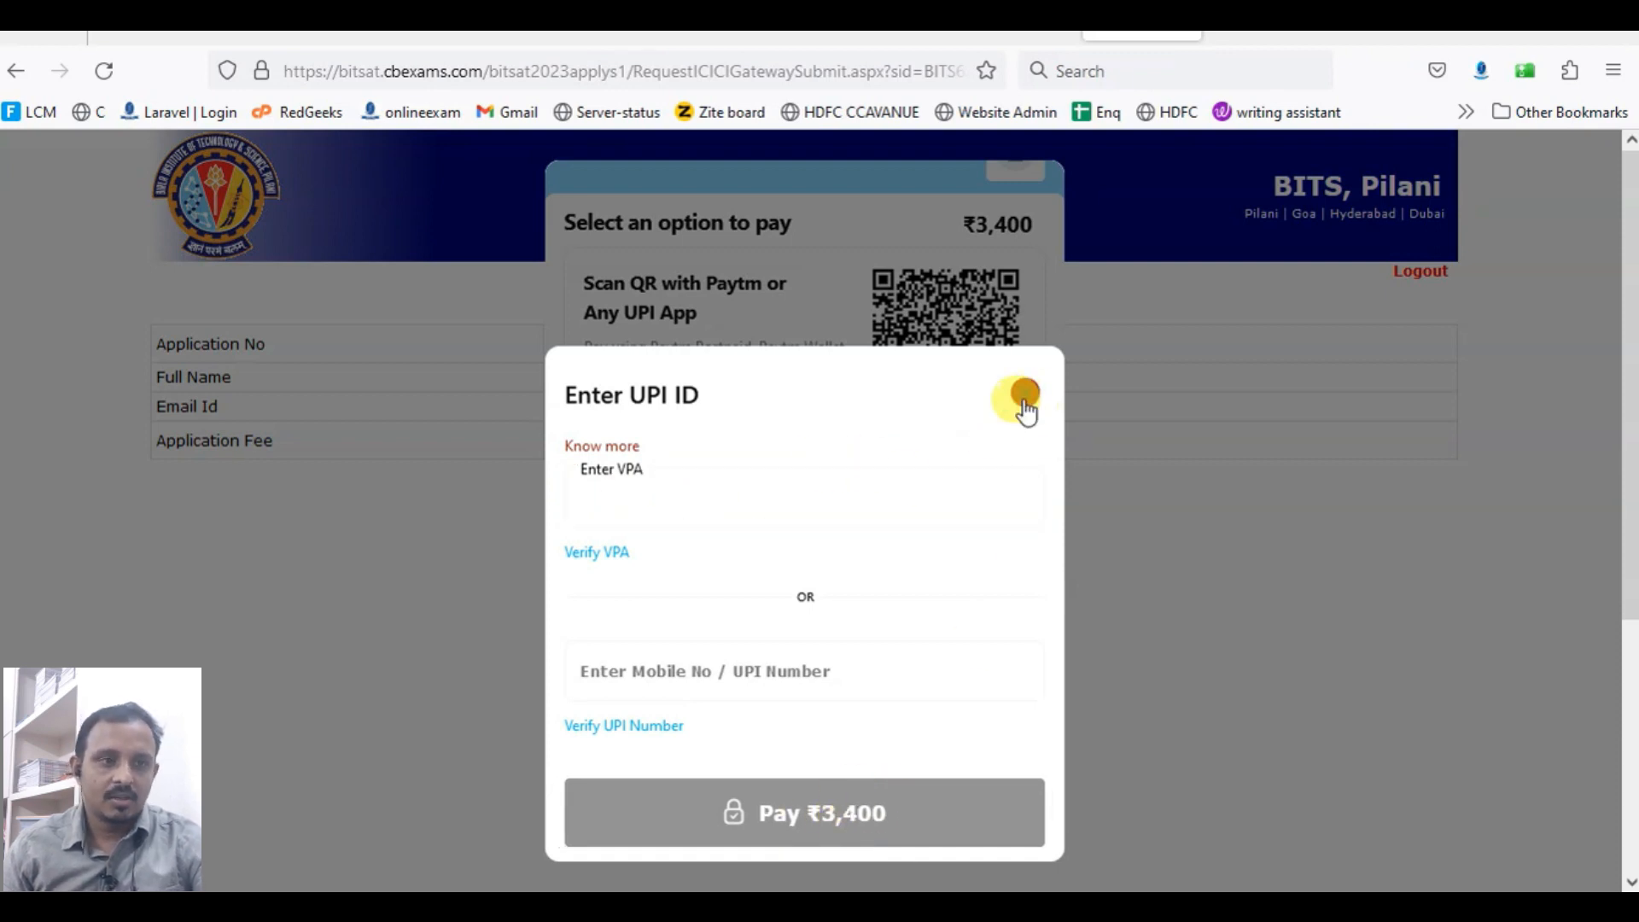
# Try the debit/credit card form's number and CVV fields, then close the card panel
pyautogui.scroll(-1, 936, 561)
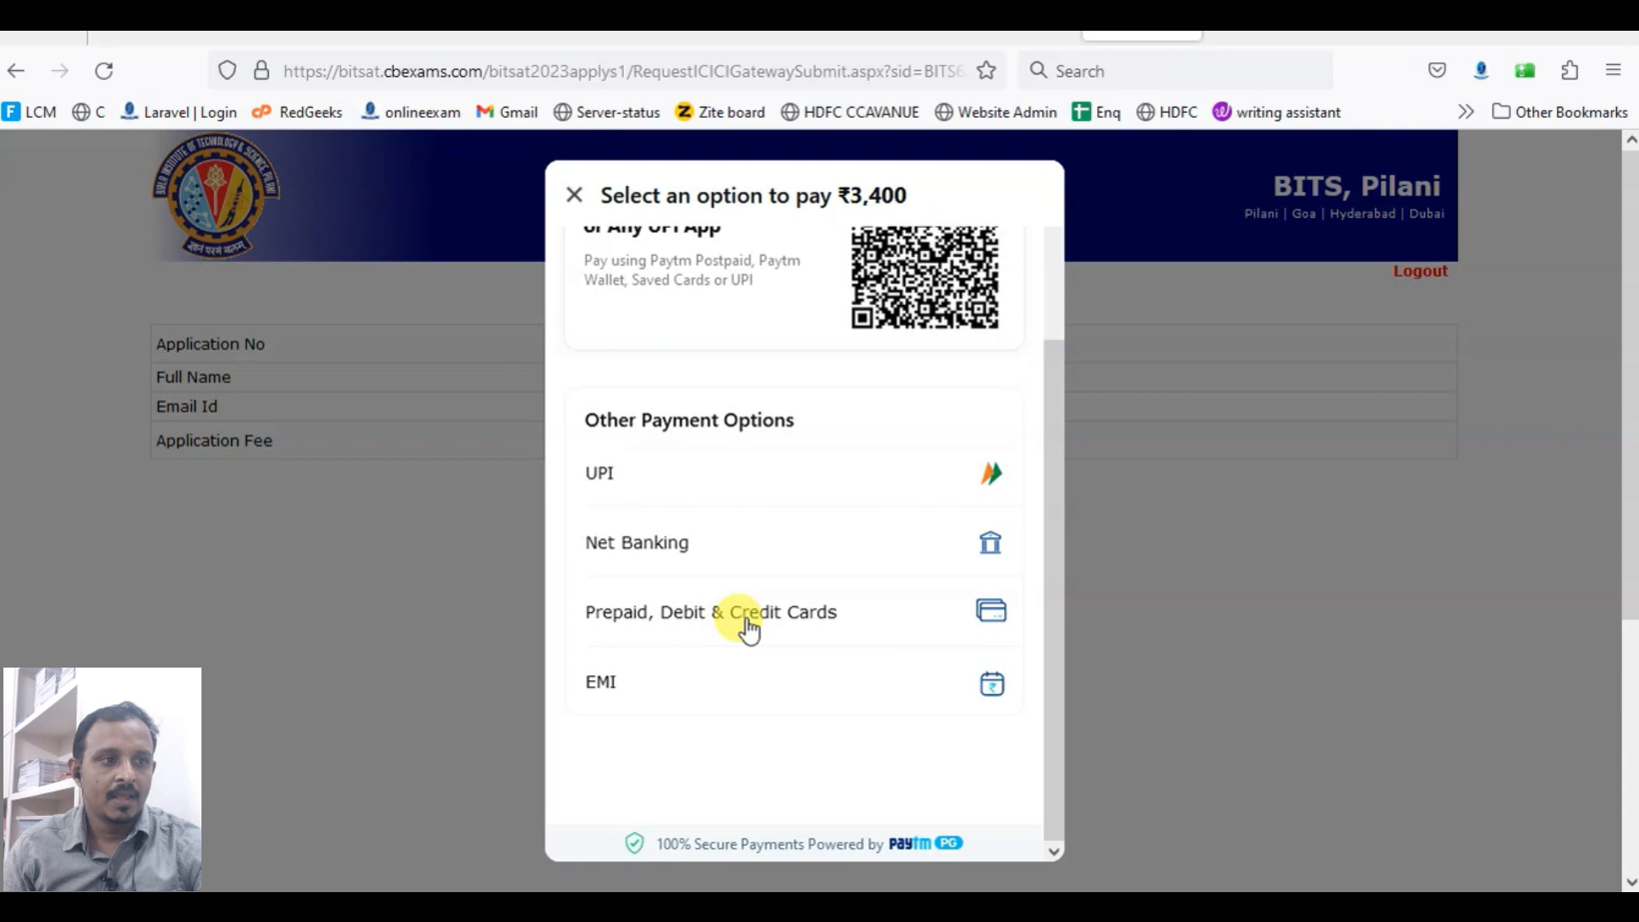
pyautogui.click(786, 622)
pyautogui.click(662, 516)
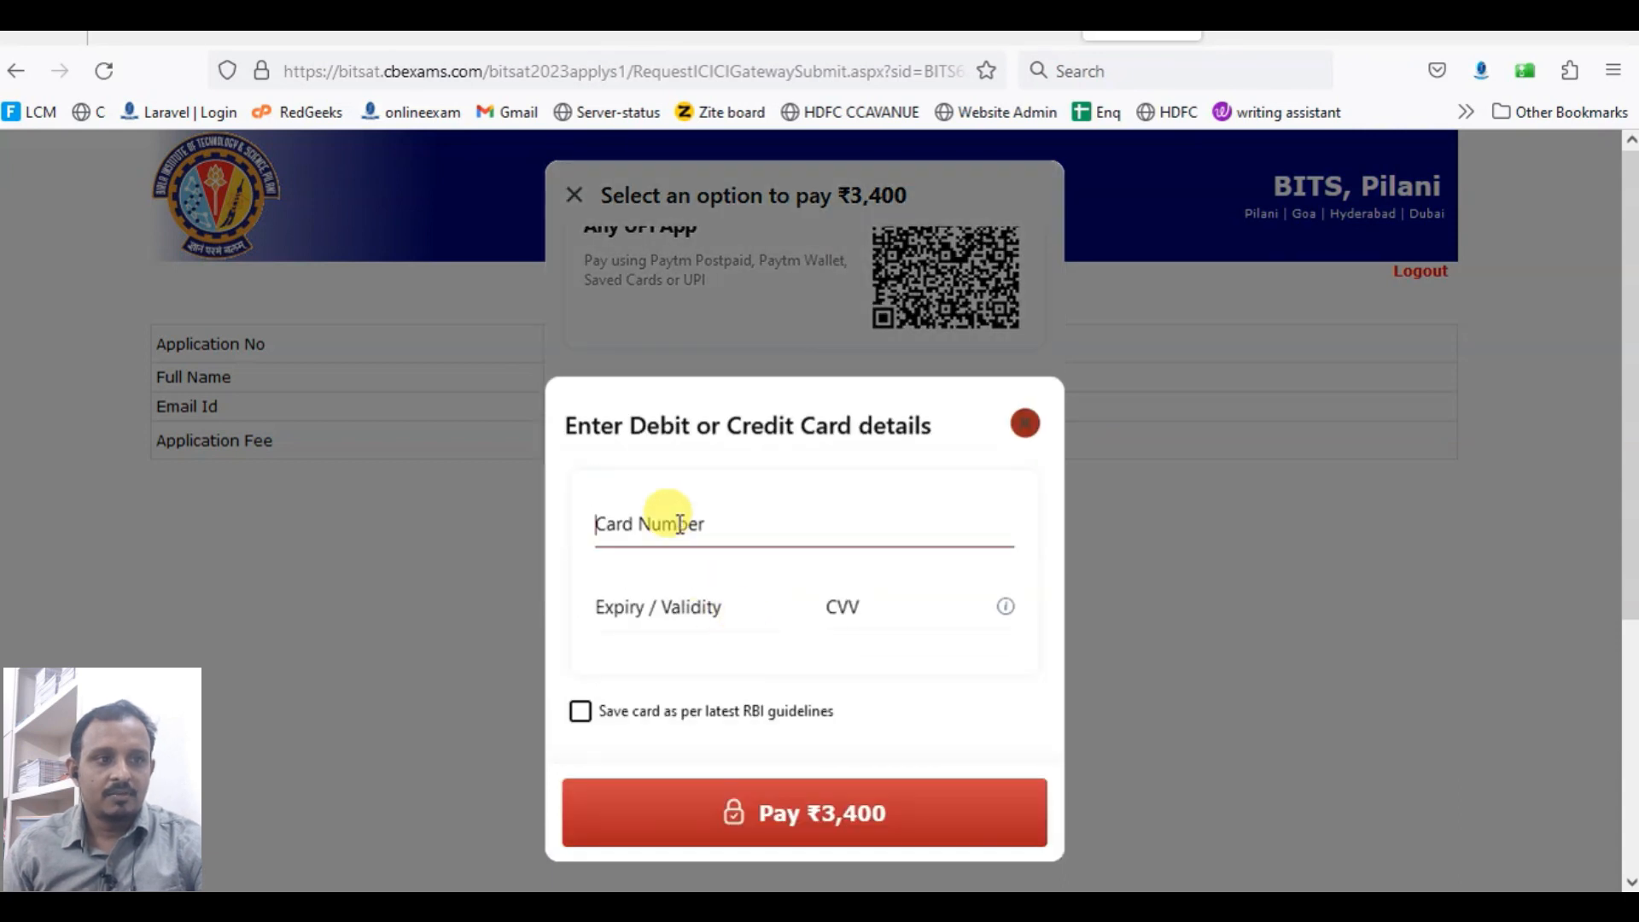
pyautogui.click(832, 603)
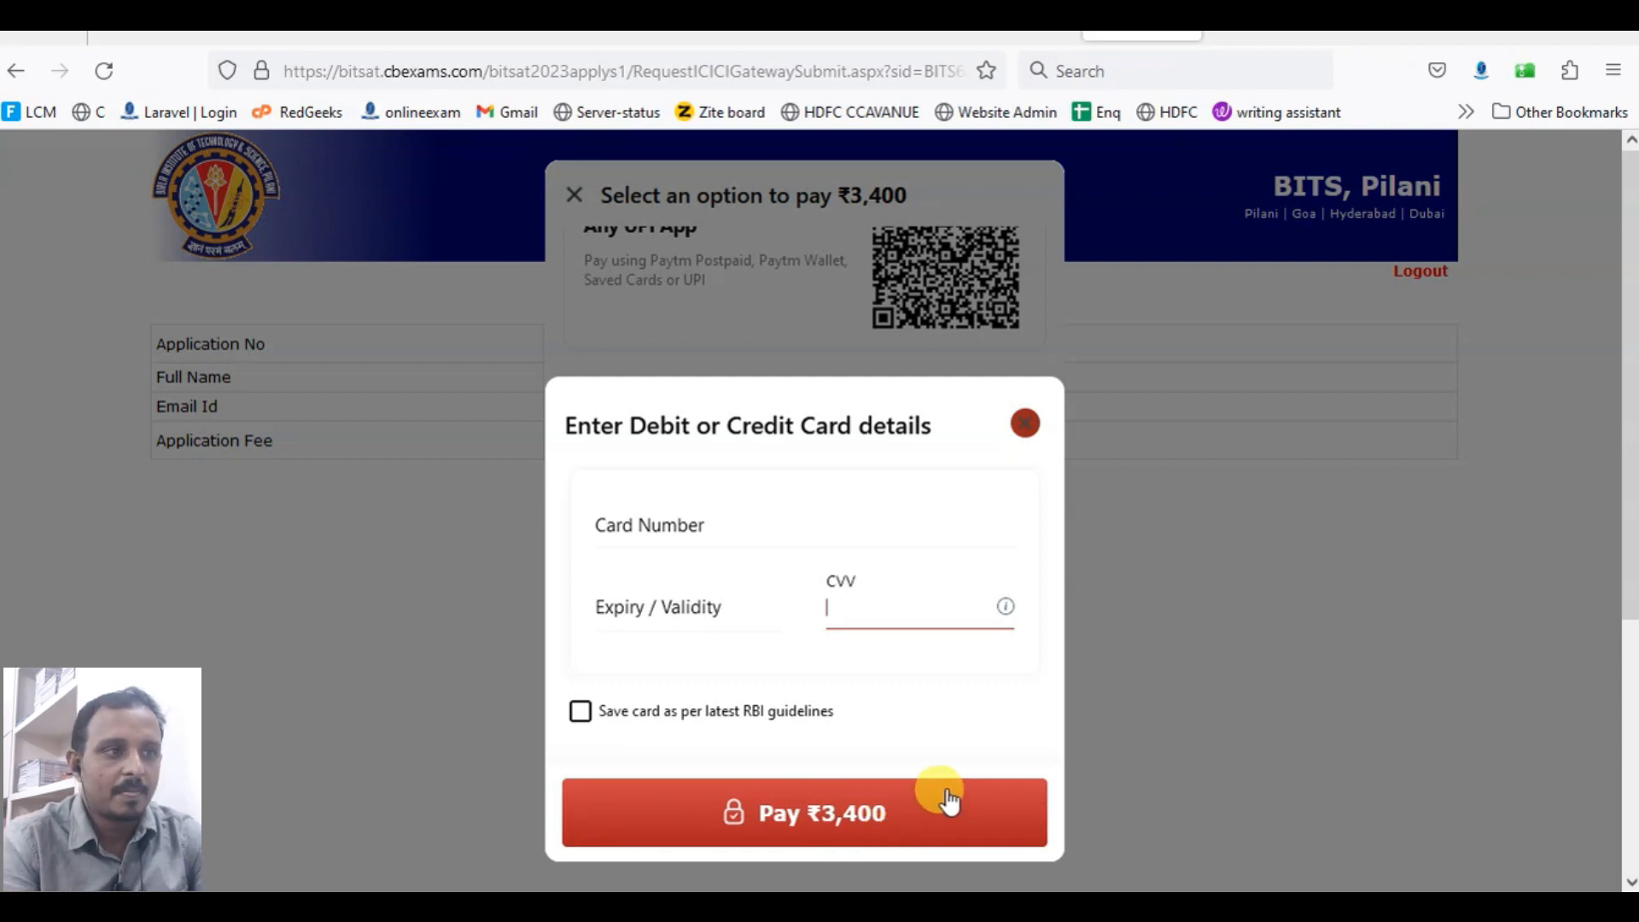
pyautogui.click(1025, 424)
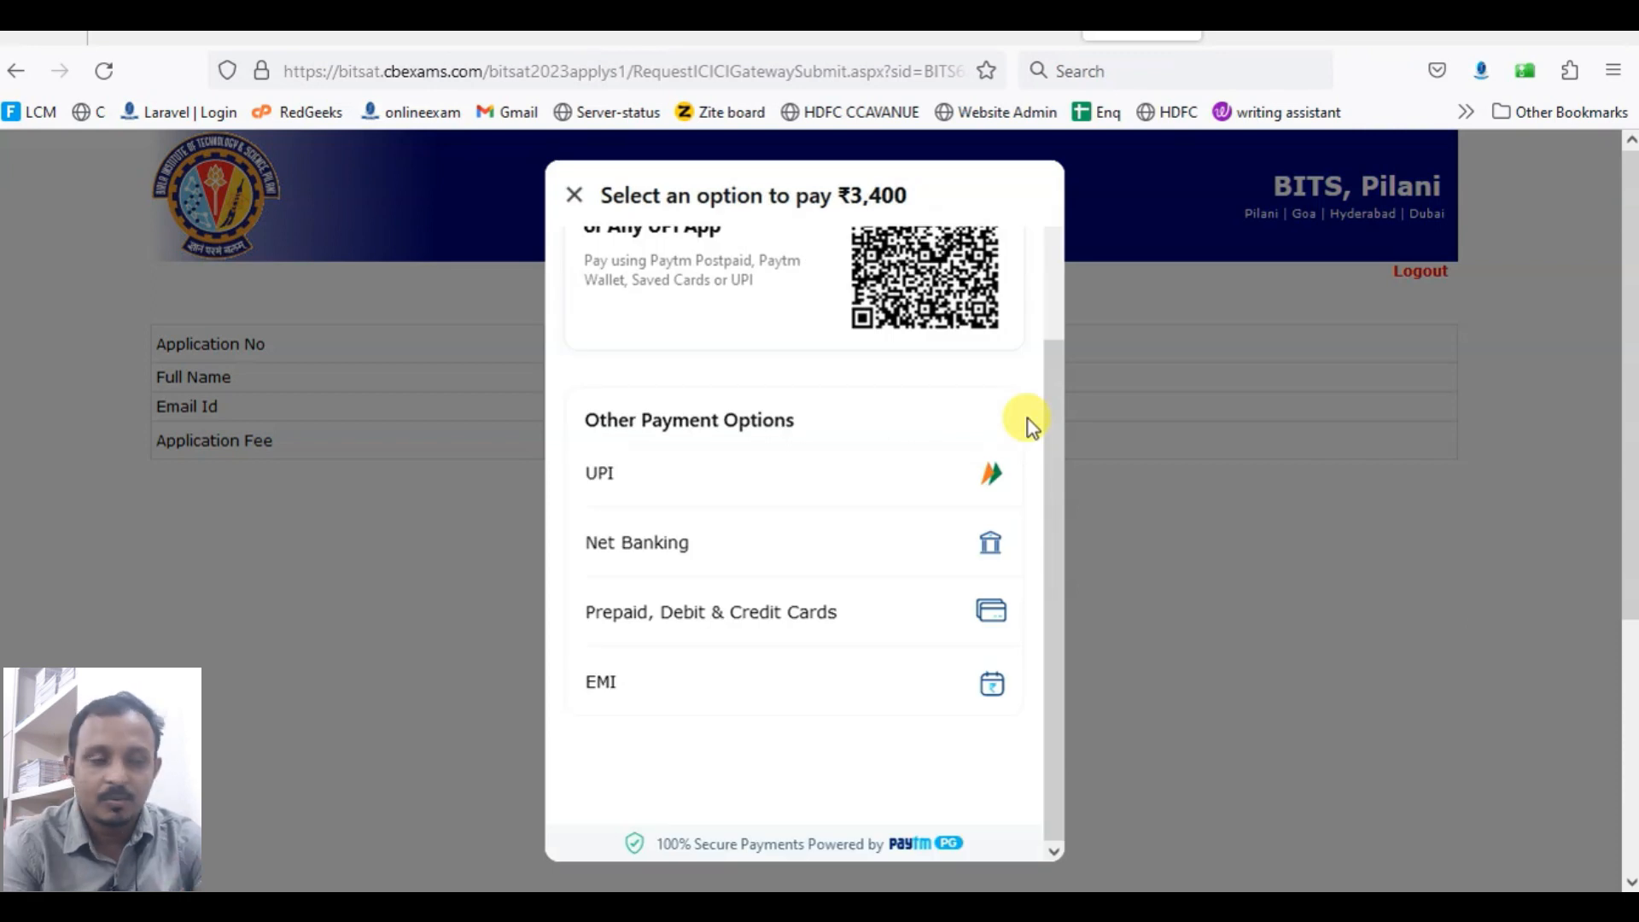